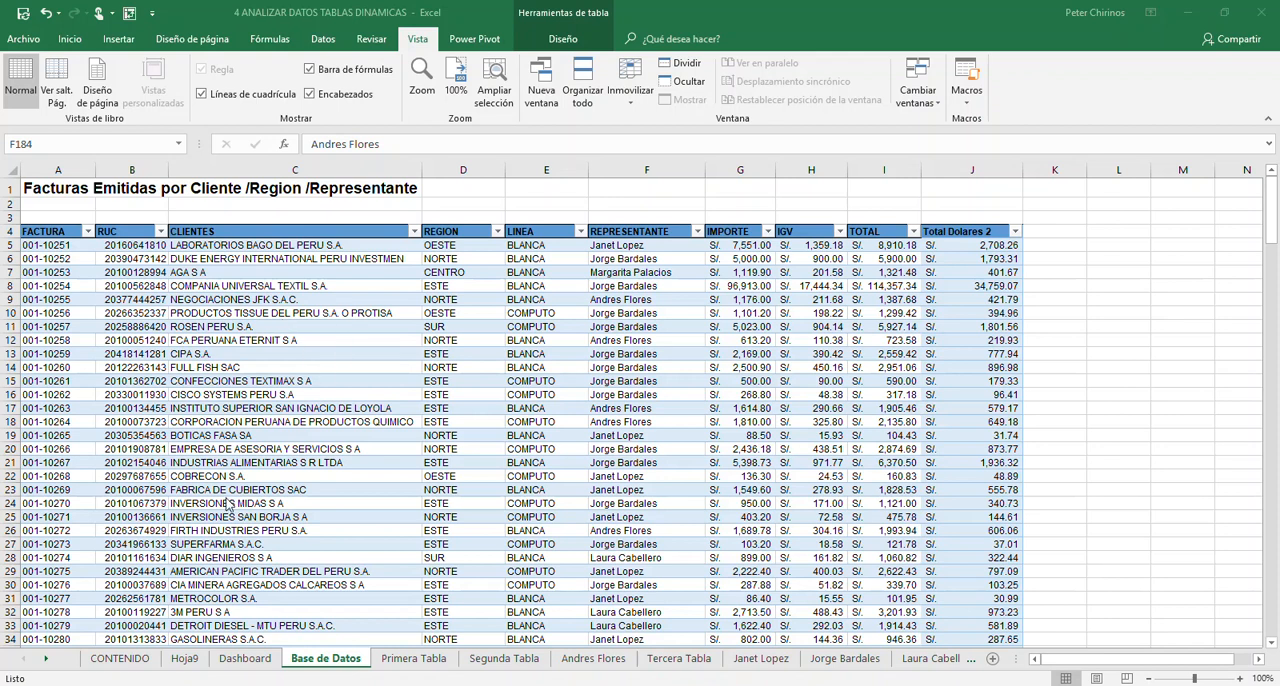
- Add two new worksheets directly after the Base de Datos sheet
{"action": "left_click", "coordinate": [991, 661]}
{"action": "left_click", "coordinate": [992, 662]}
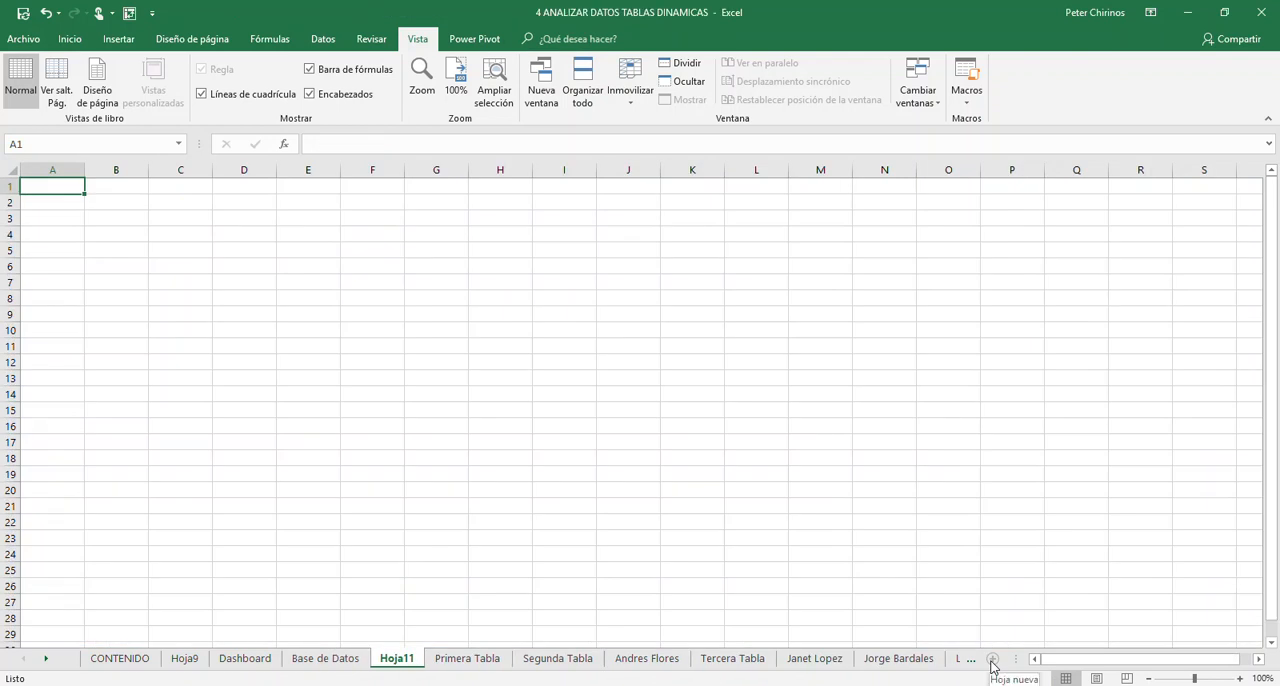
{"action": "left_click", "coordinate": [992, 662]}
{"action": "left_click", "coordinate": [320, 664]}
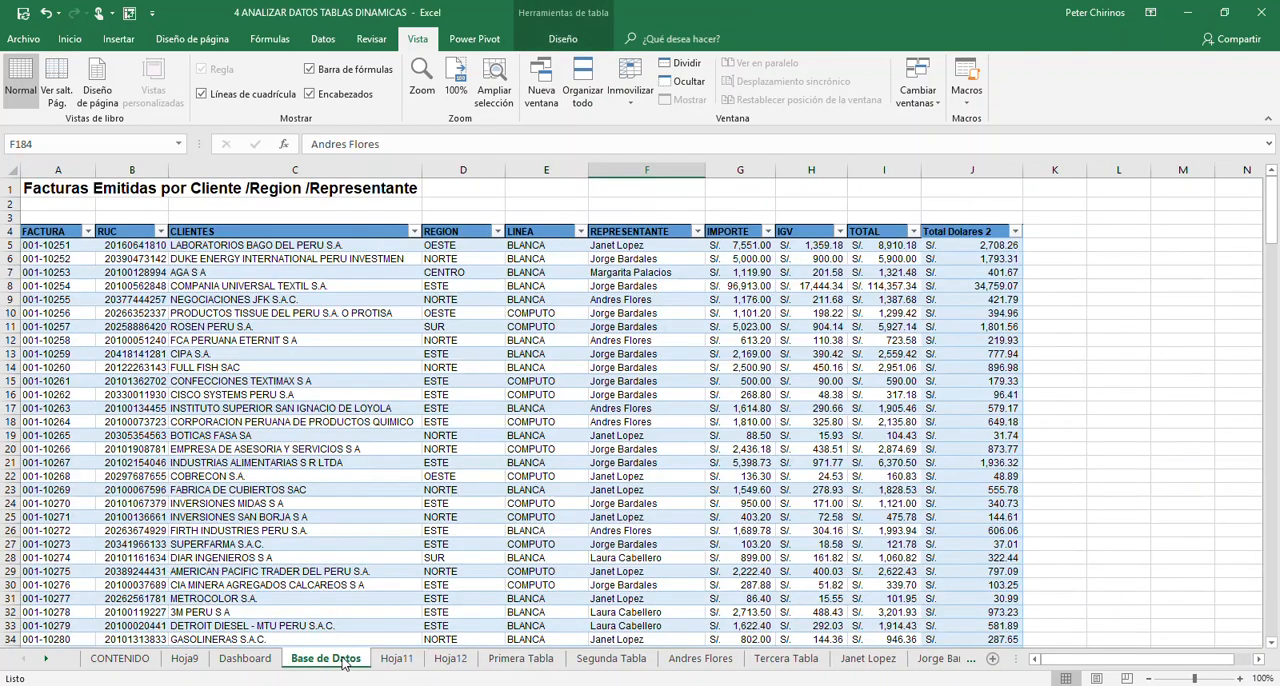
- Rename the first new worksheet, Hoja11, as Tablas
{"action": "left_click", "coordinate": [397, 664]}
{"action": "double_click", "coordinate": [397, 658]}
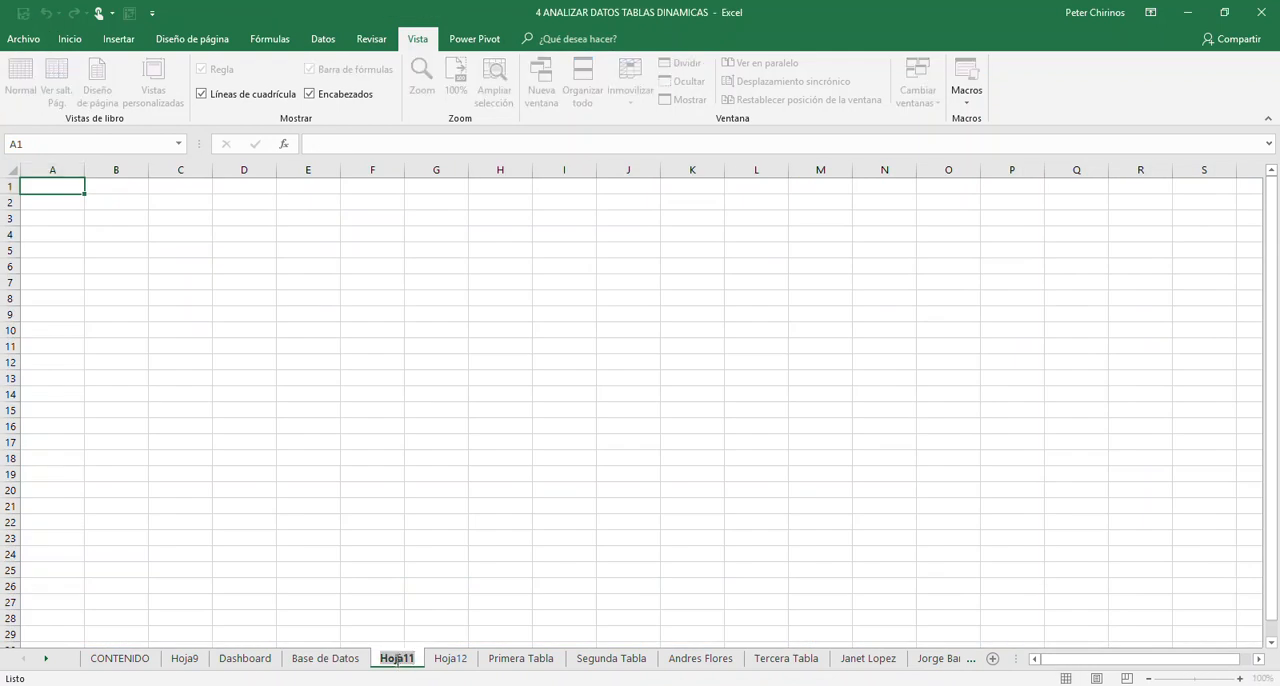
{"action": "type", "text": "Tablas"}
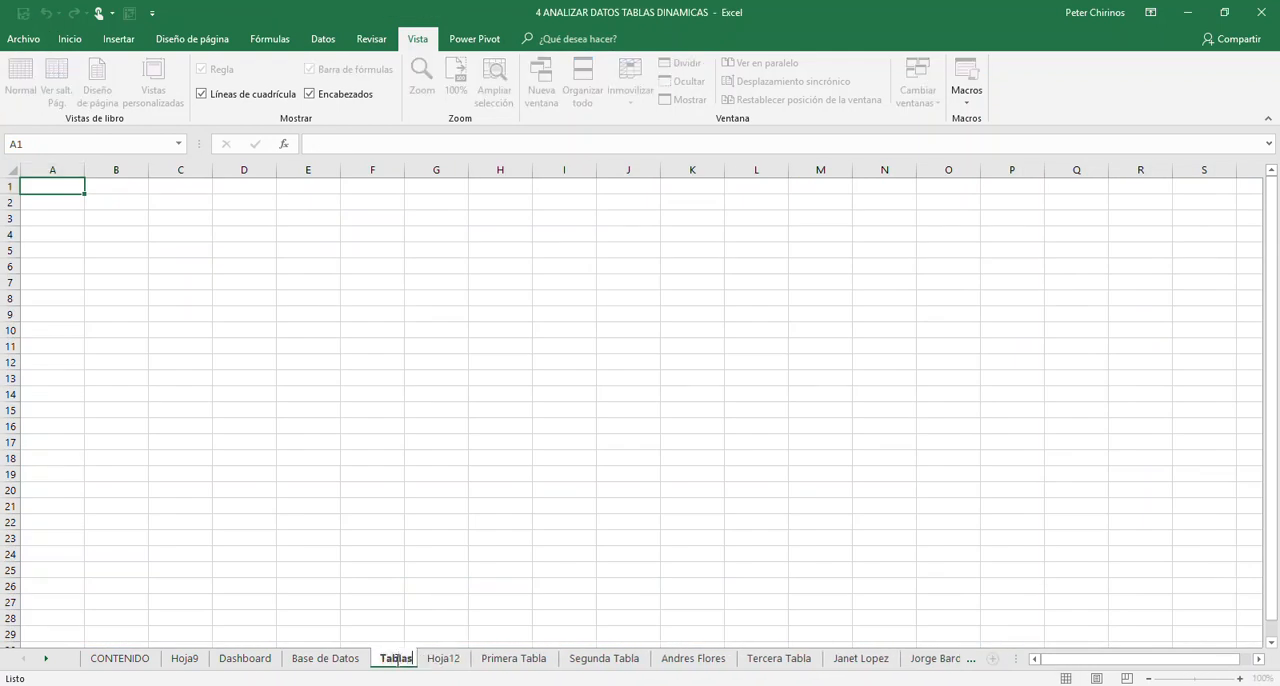
{"action": "key", "text": "Return"}
- Rename the second new worksheet, Hoja12, as Graficos
{"action": "left_click", "coordinate": [450, 660]}
{"action": "double_click", "coordinate": [452, 658]}
{"action": "type", "text": "Gr"}
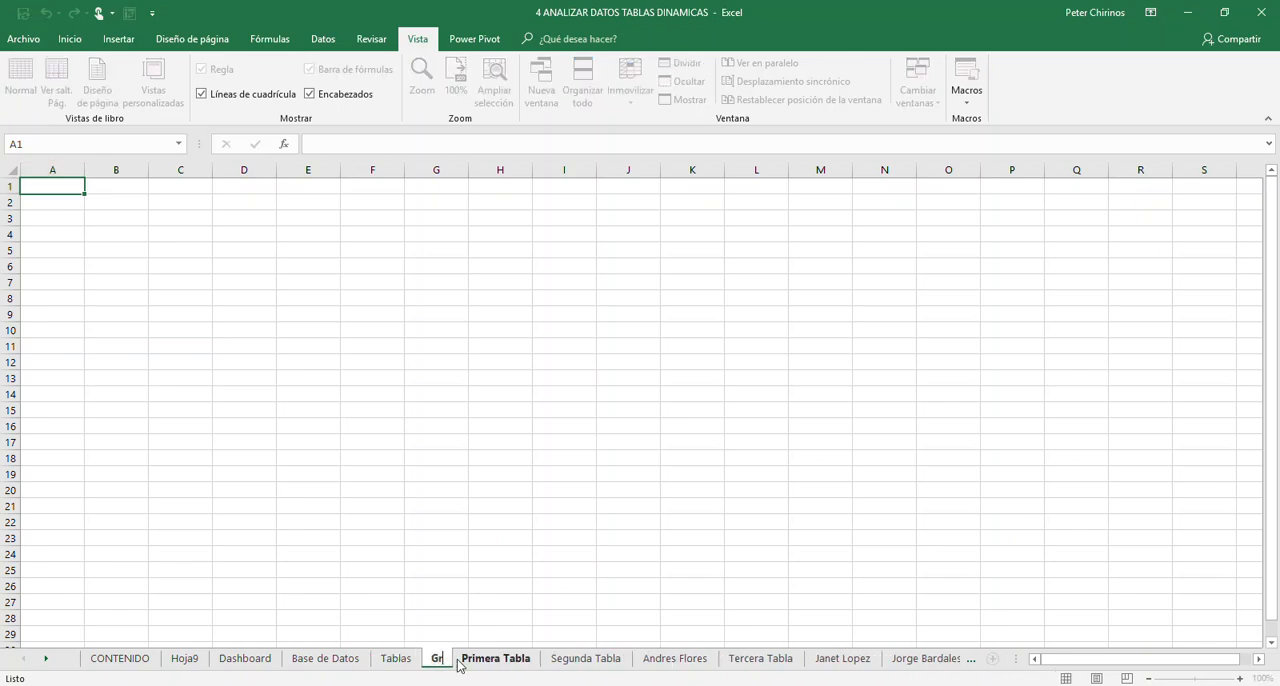
{"action": "type", "text": "aficos"}
{"action": "key", "text": "Return"}
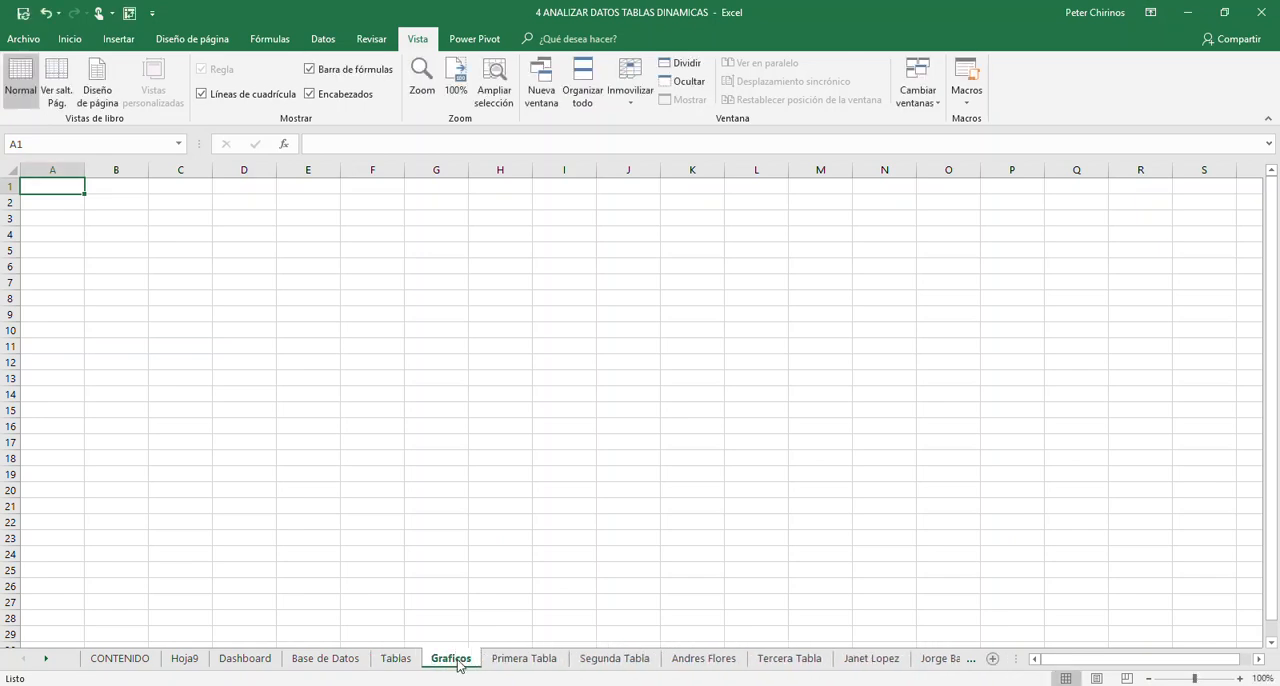
- Look through the Base de Datos, Tablas and Graficos sheets, ending on the invoice data in Base de Datos
{"action": "left_click", "coordinate": [410, 661]}
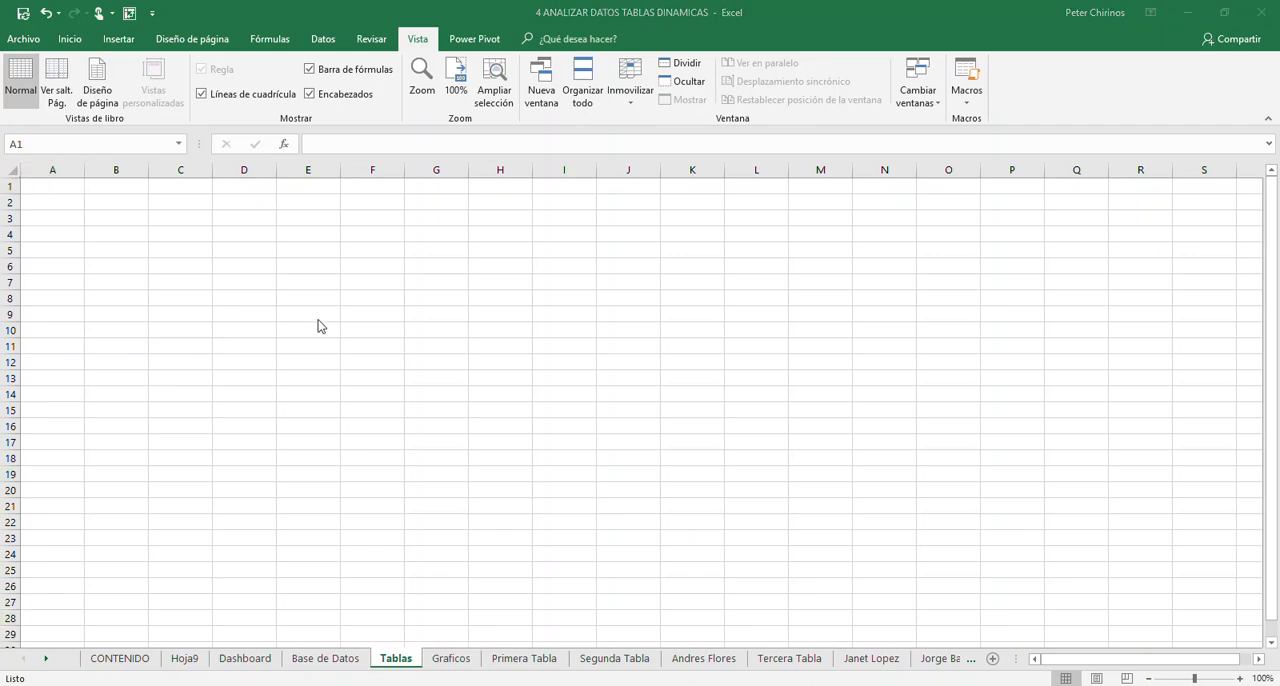
{"action": "left_click", "coordinate": [331, 656]}
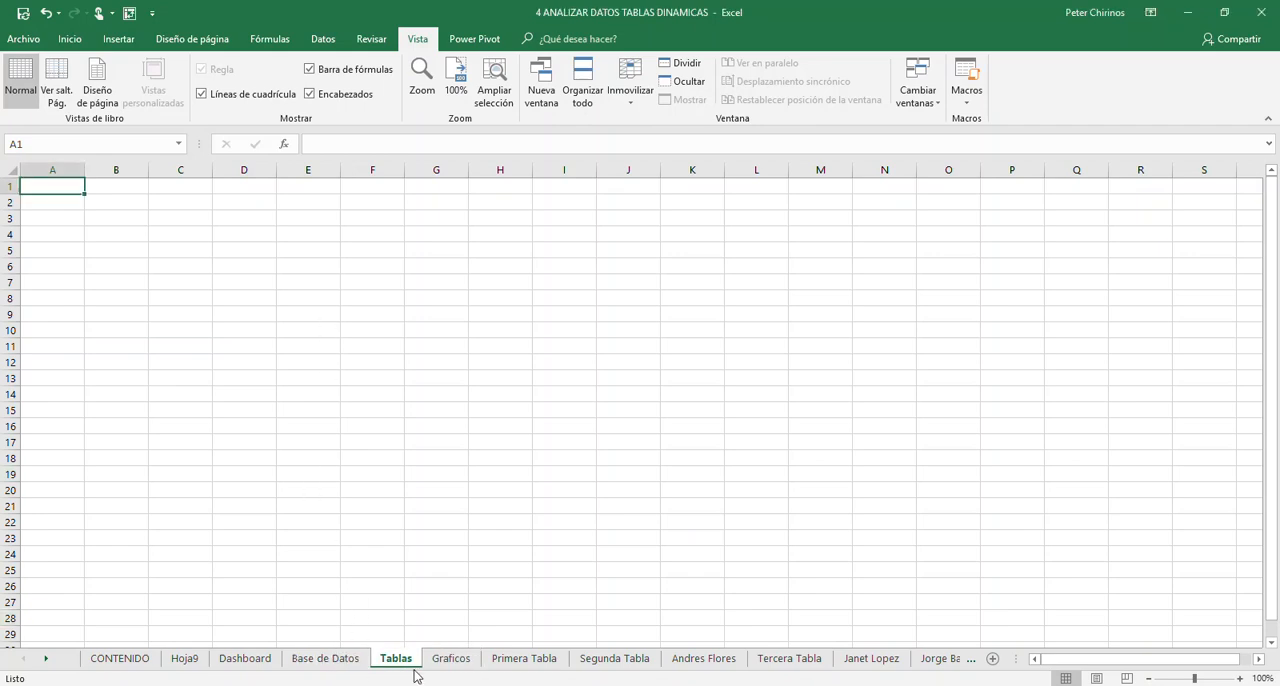
{"action": "left_click", "coordinate": [450, 666]}
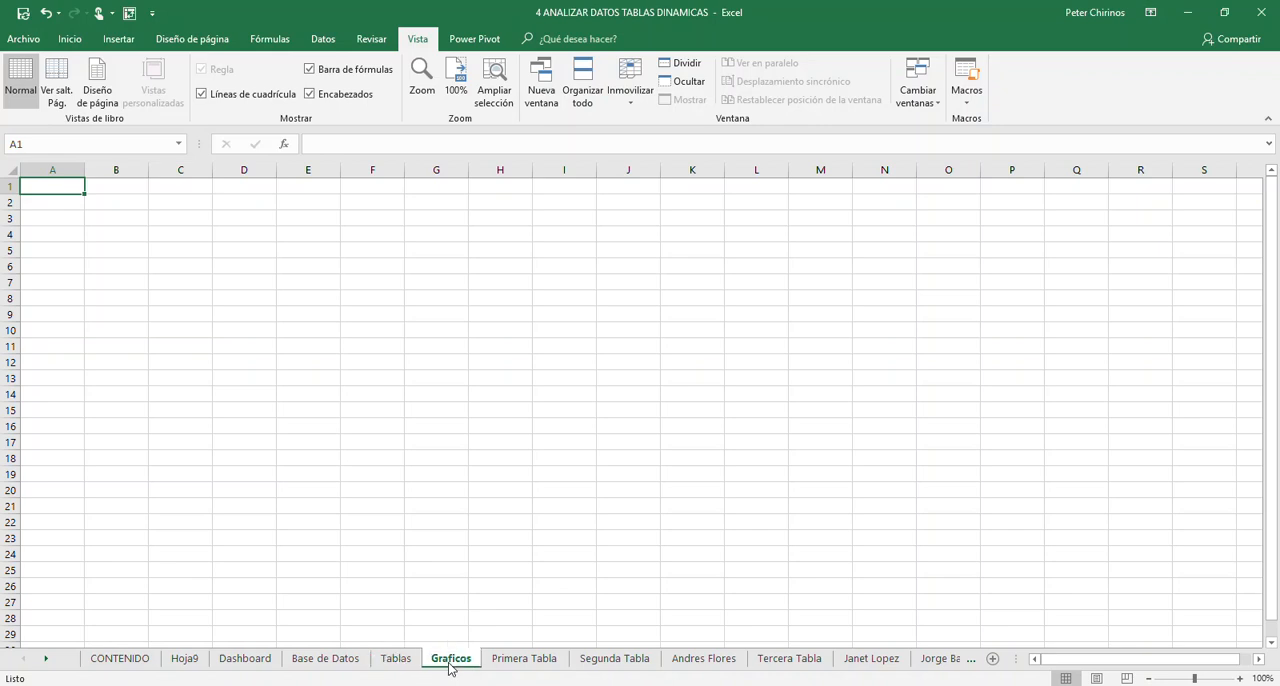
{"action": "left_click", "coordinate": [408, 665]}
{"action": "left_click", "coordinate": [329, 661]}
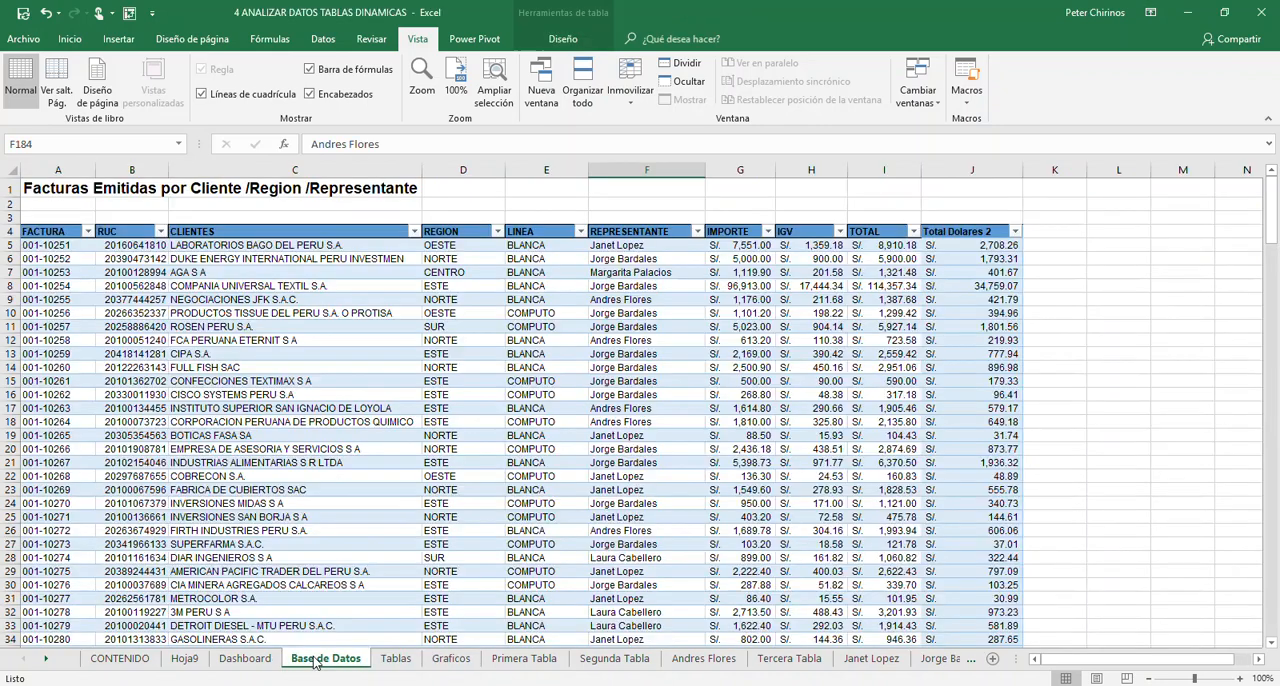
{"action": "left_click", "coordinate": [406, 664]}
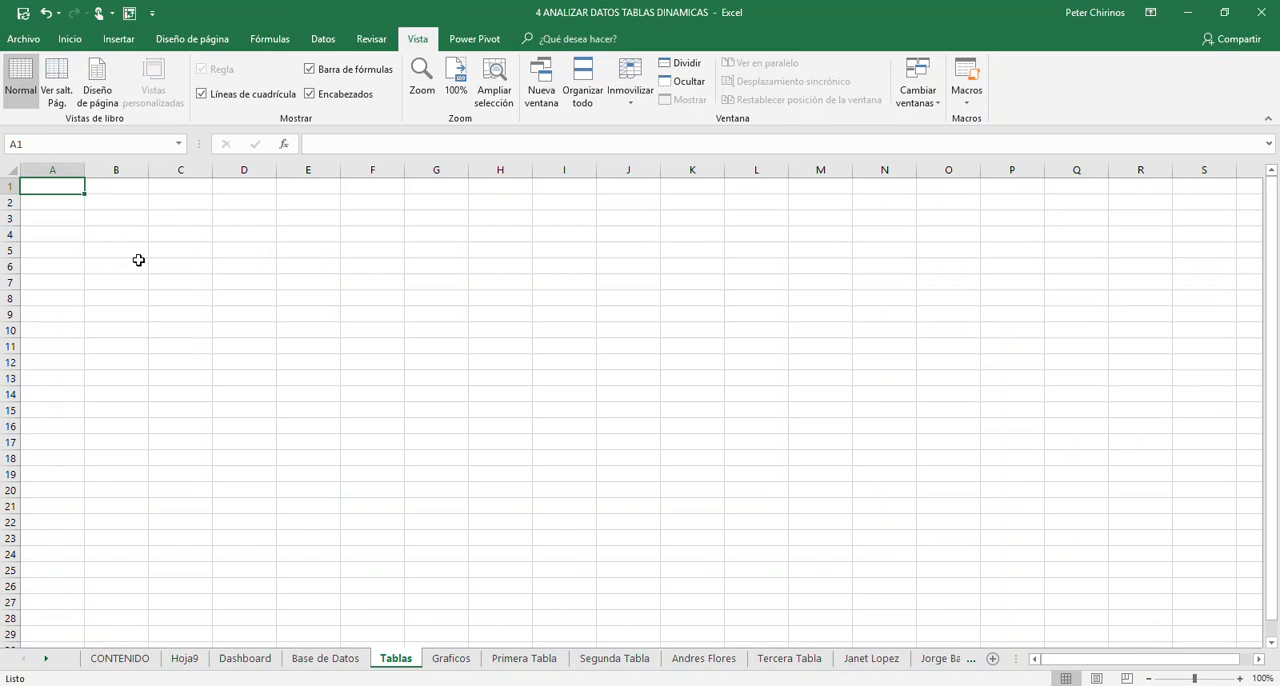
{"action": "left_click", "coordinate": [197, 432]}
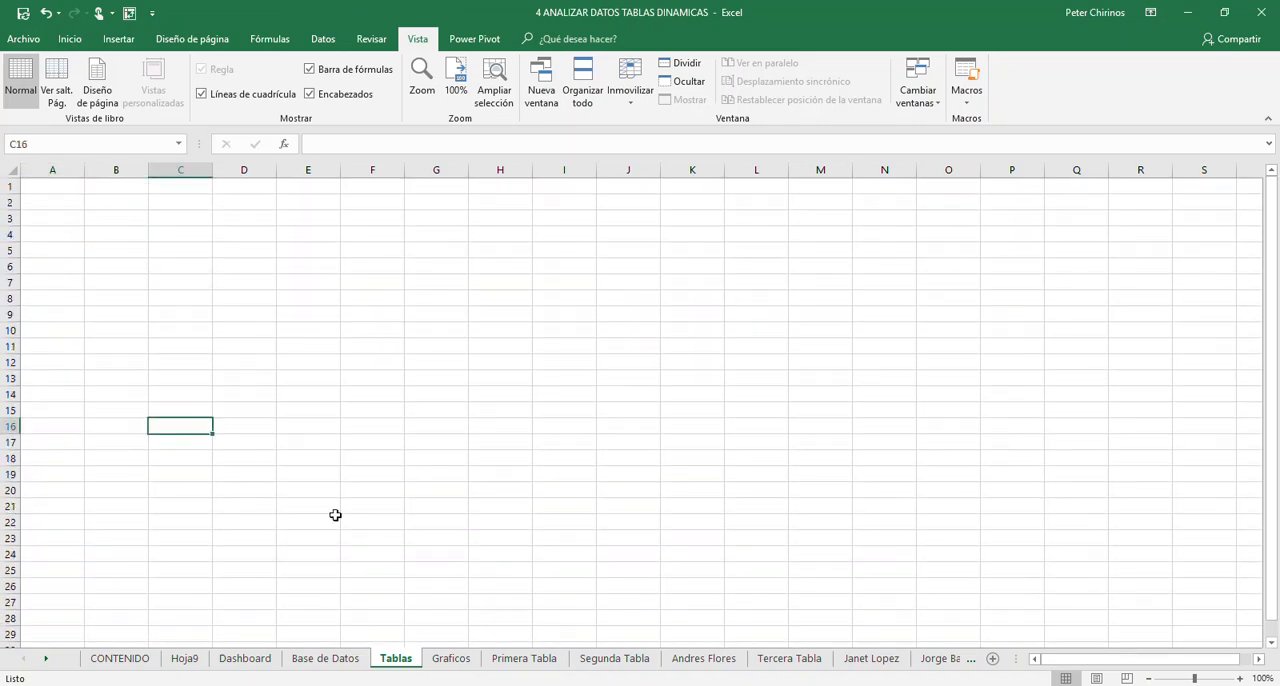
{"action": "left_click", "coordinate": [451, 660]}
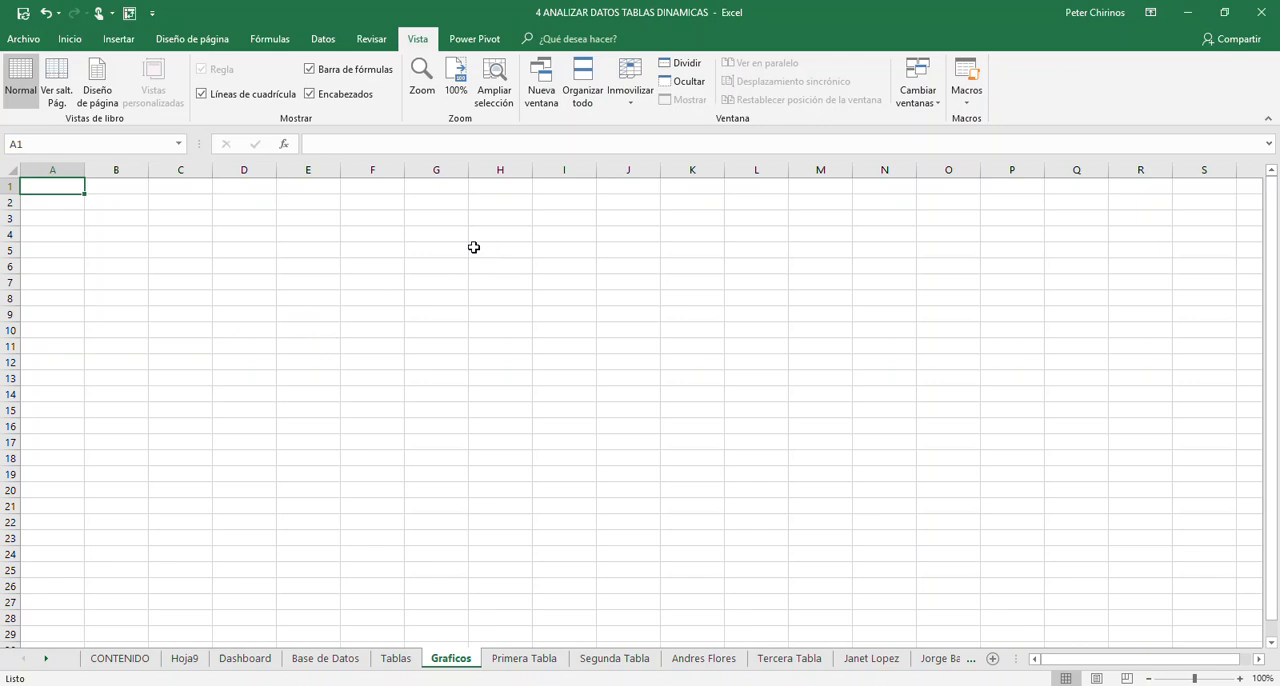
{"action": "left_click", "coordinate": [328, 662]}
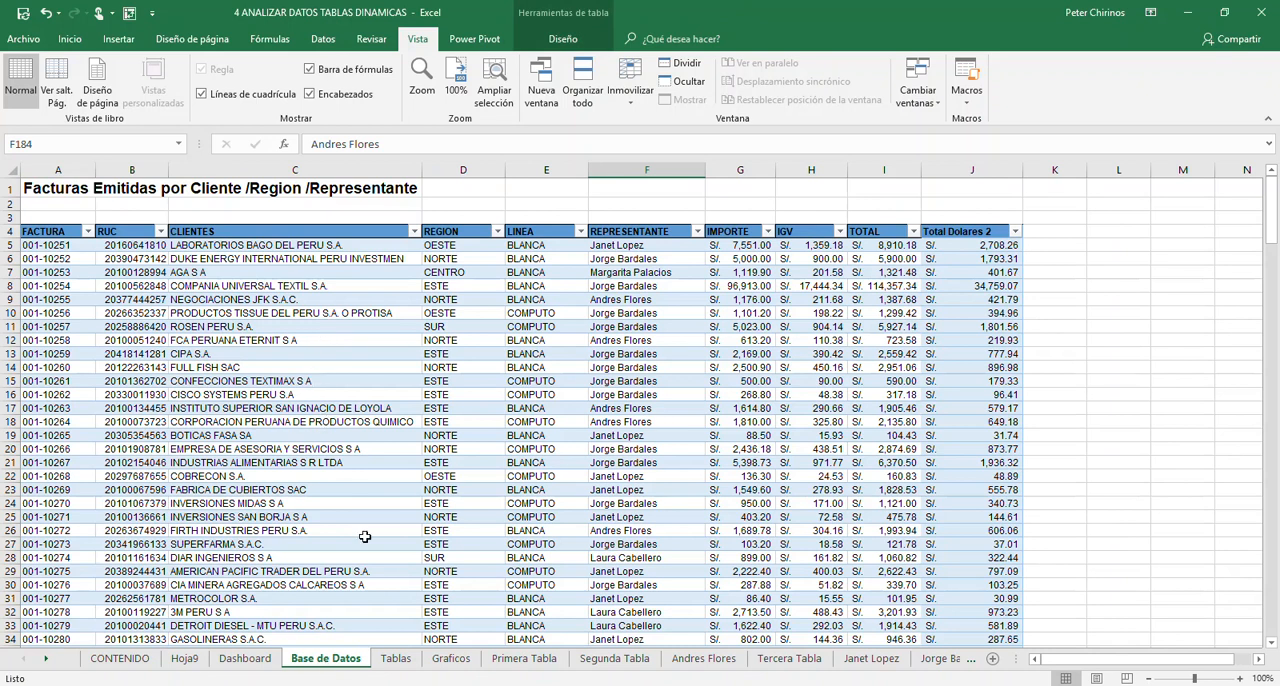
{"action": "left_click", "coordinate": [398, 659]}
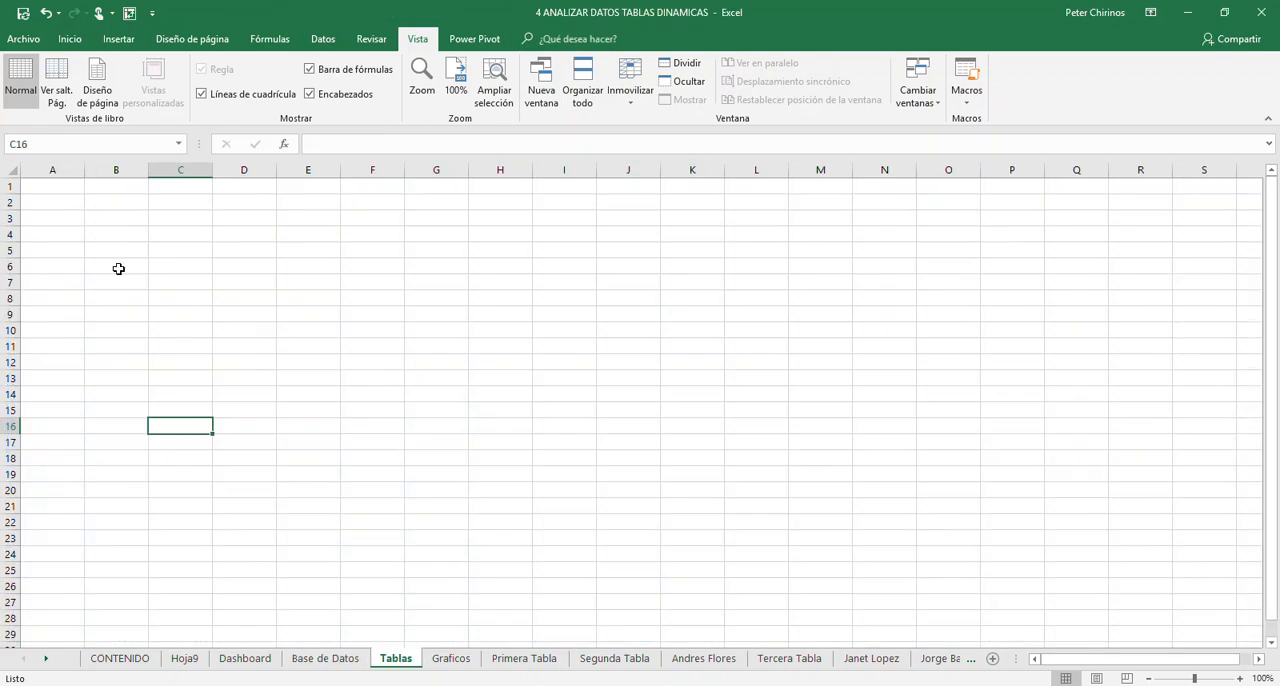
{"action": "left_click", "coordinate": [335, 659]}
{"action": "left_click", "coordinate": [305, 450]}
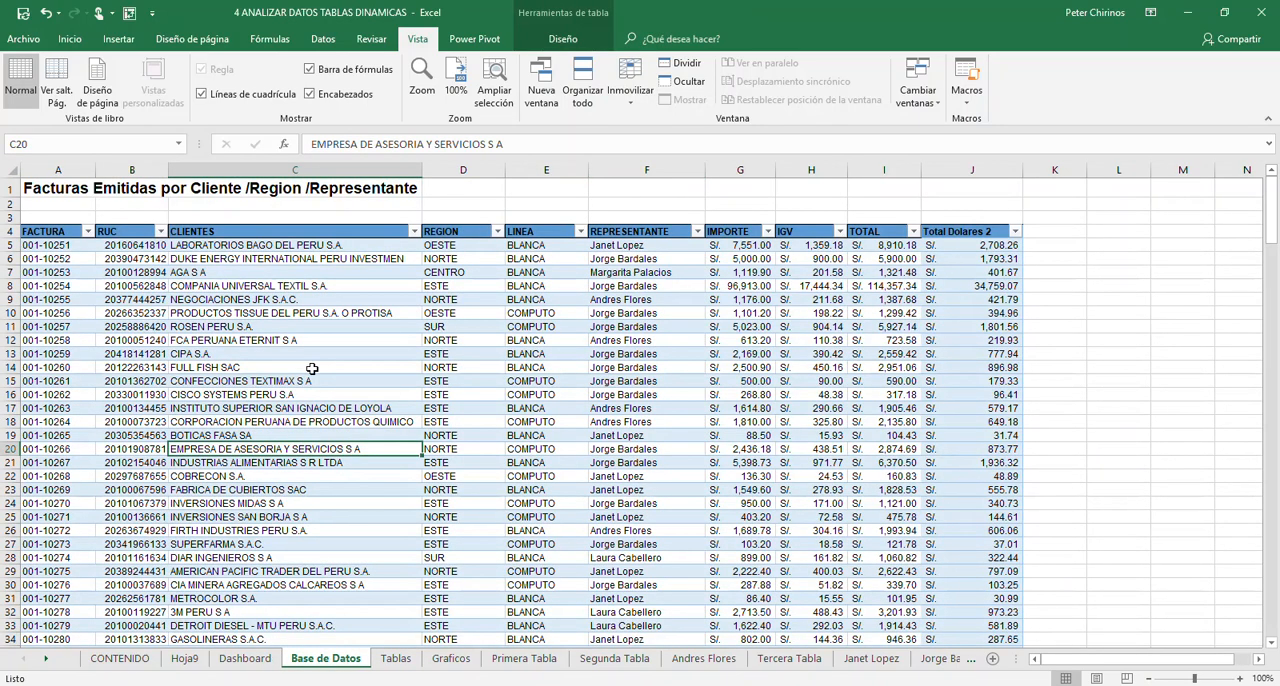
{"action": "key", "text": "alt+Tab"}
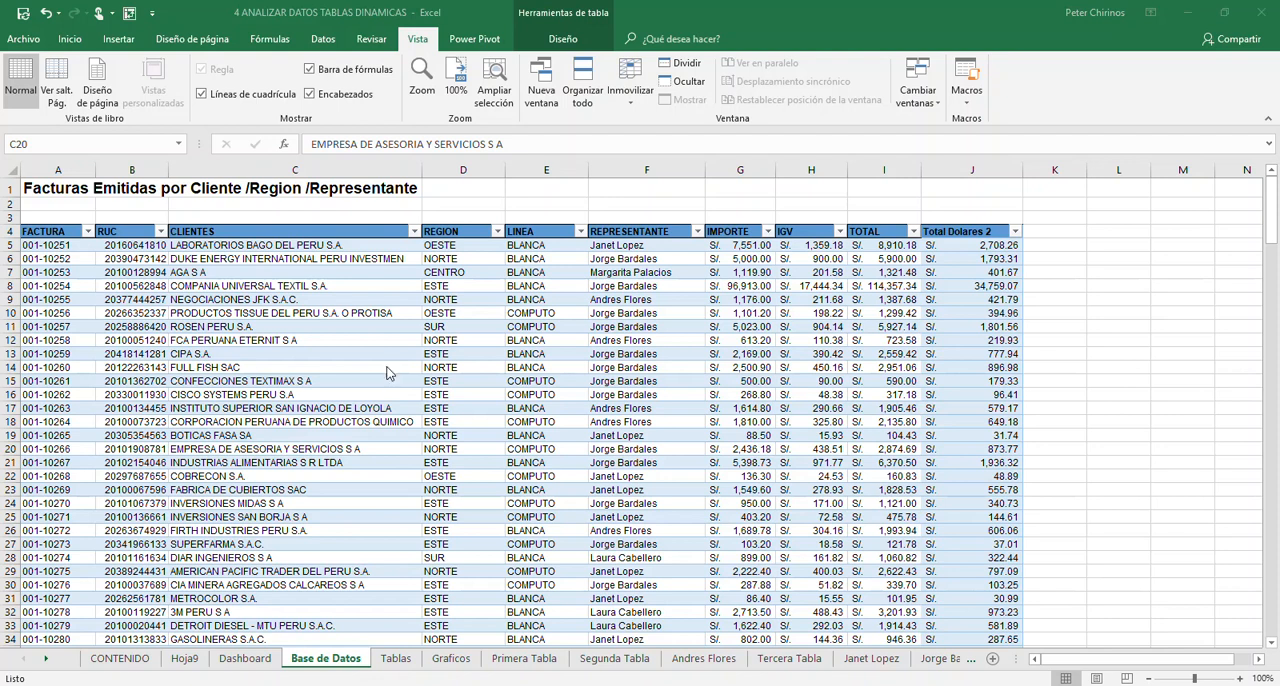
{"action": "key", "text": "alt+Tab"}
- Start a PivotTable from the Base_de_Datos table and choose an existing worksheet as its destination
{"action": "left_click", "coordinate": [296, 326]}
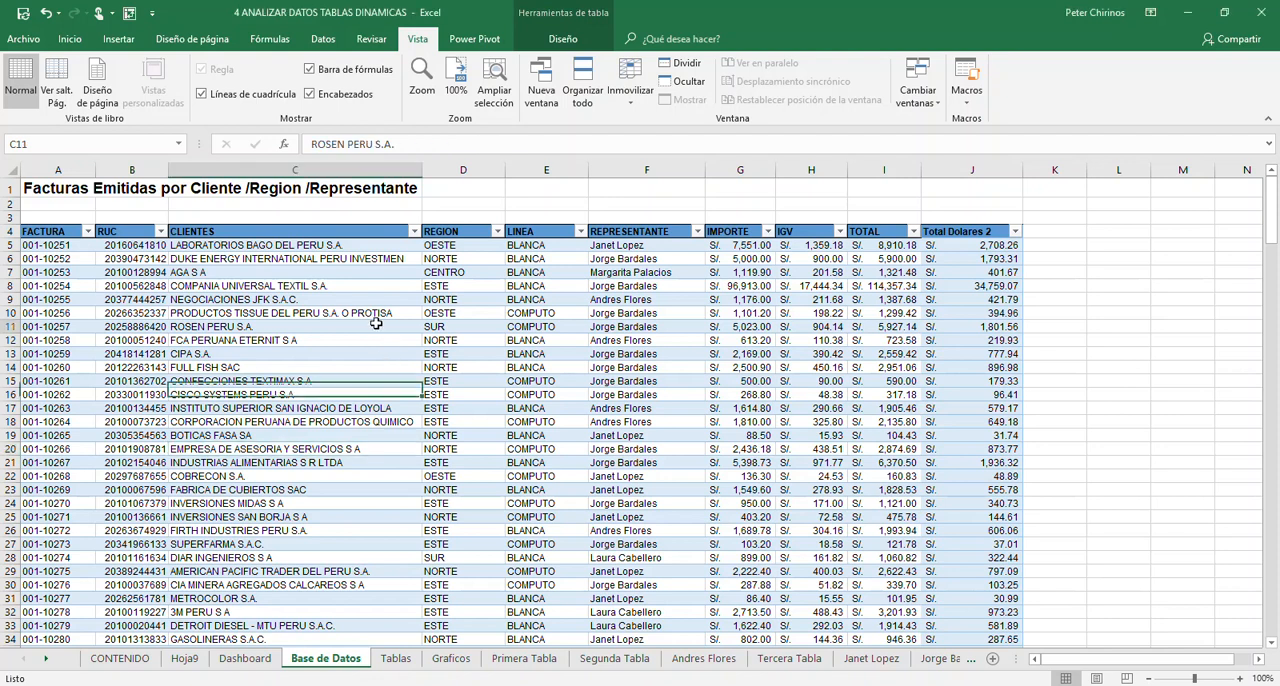
{"action": "left_click", "coordinate": [289, 300]}
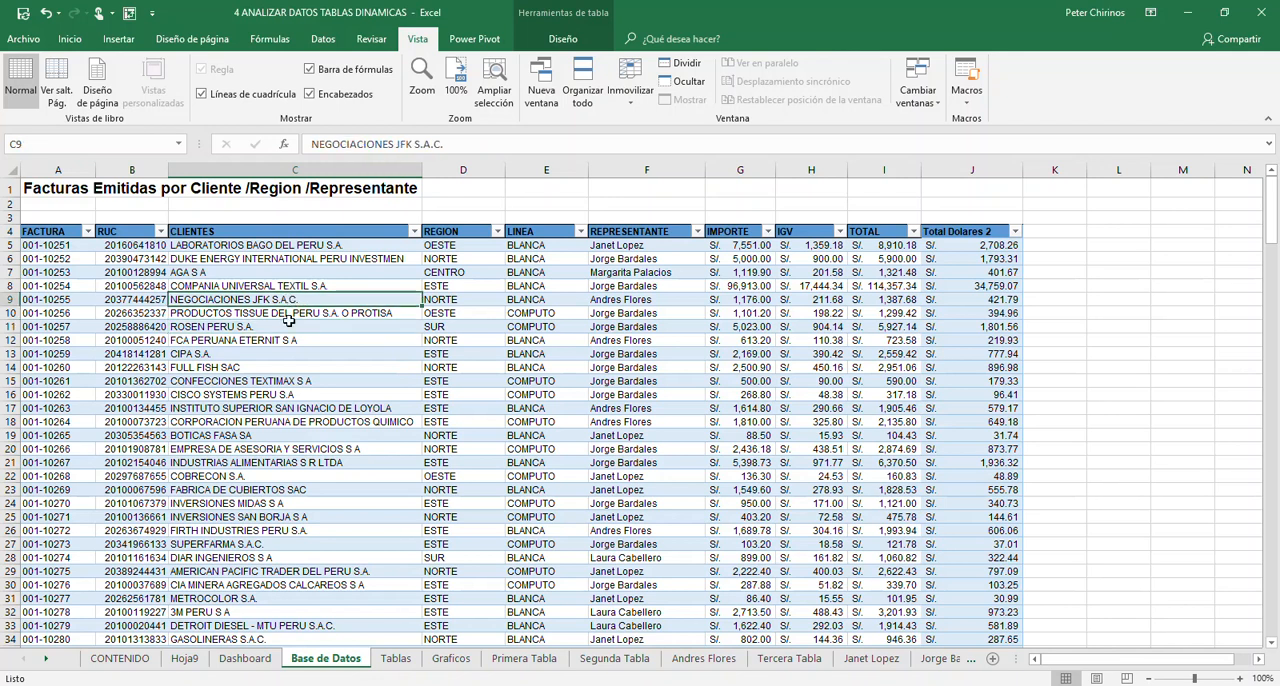
{"action": "left_click", "coordinate": [118, 39]}
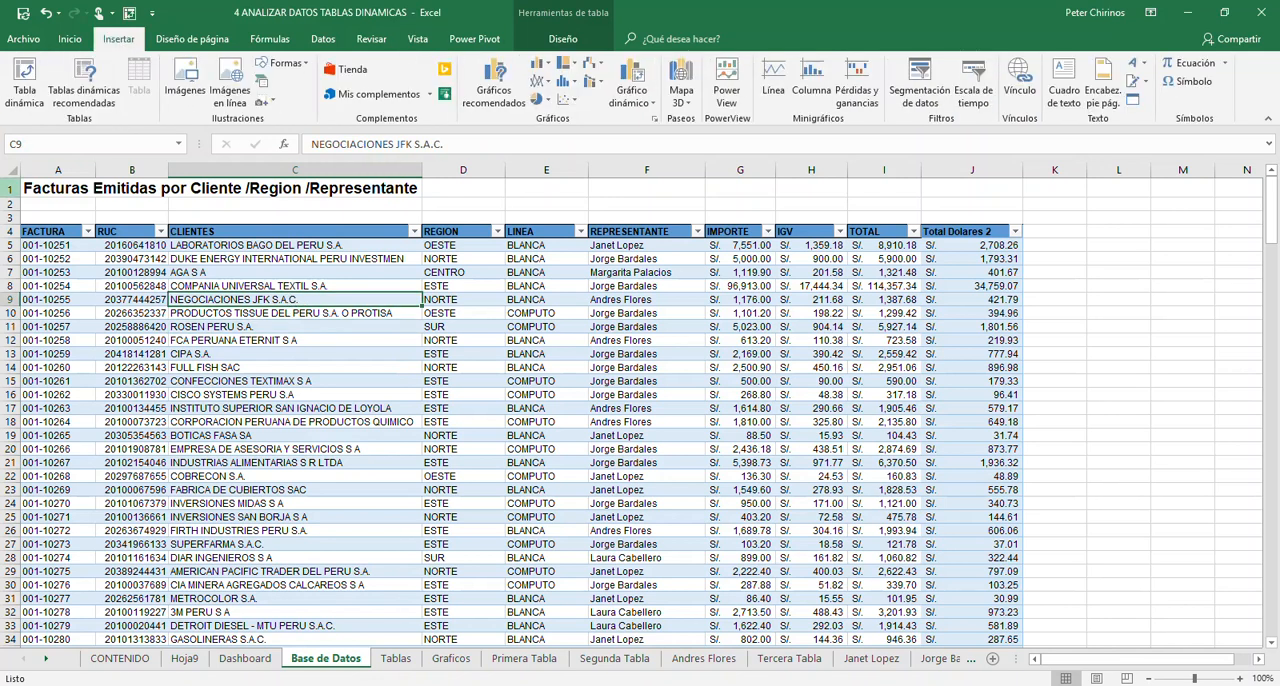
{"action": "left_click", "coordinate": [22, 95]}
{"action": "left_click_drag", "start_coordinate": [906, 241], "coordinate": [673, 253]}
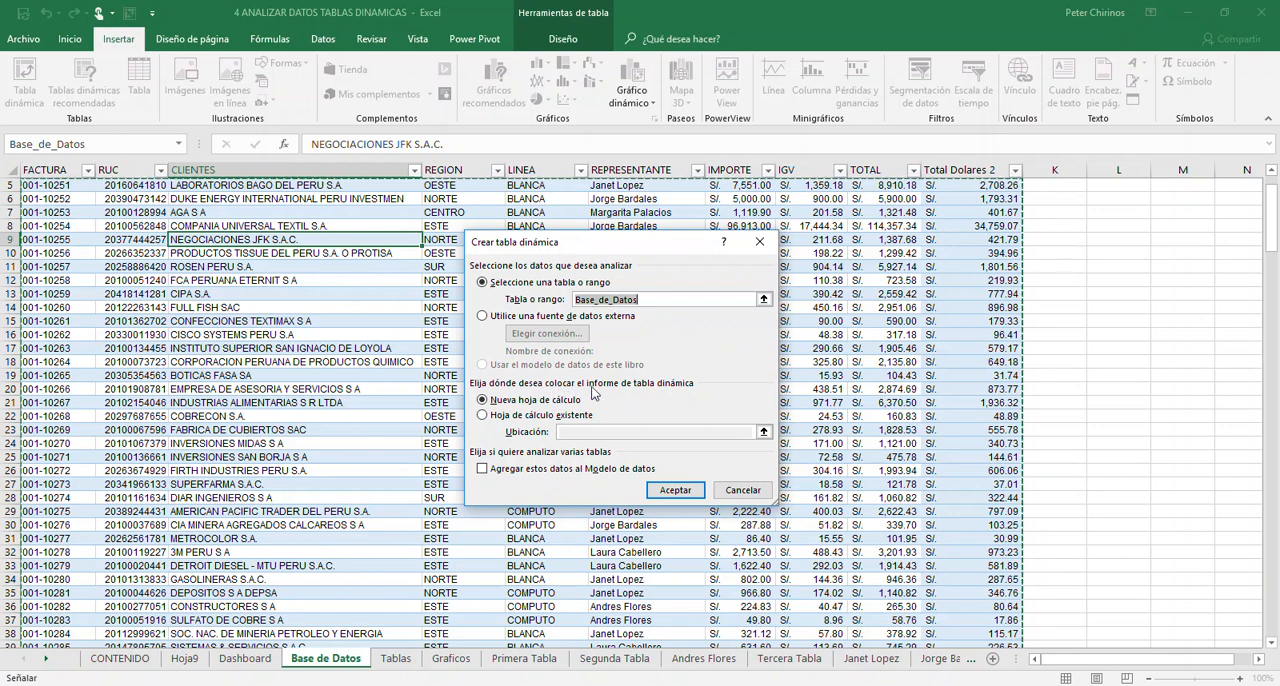
{"action": "left_click", "coordinate": [527, 416]}
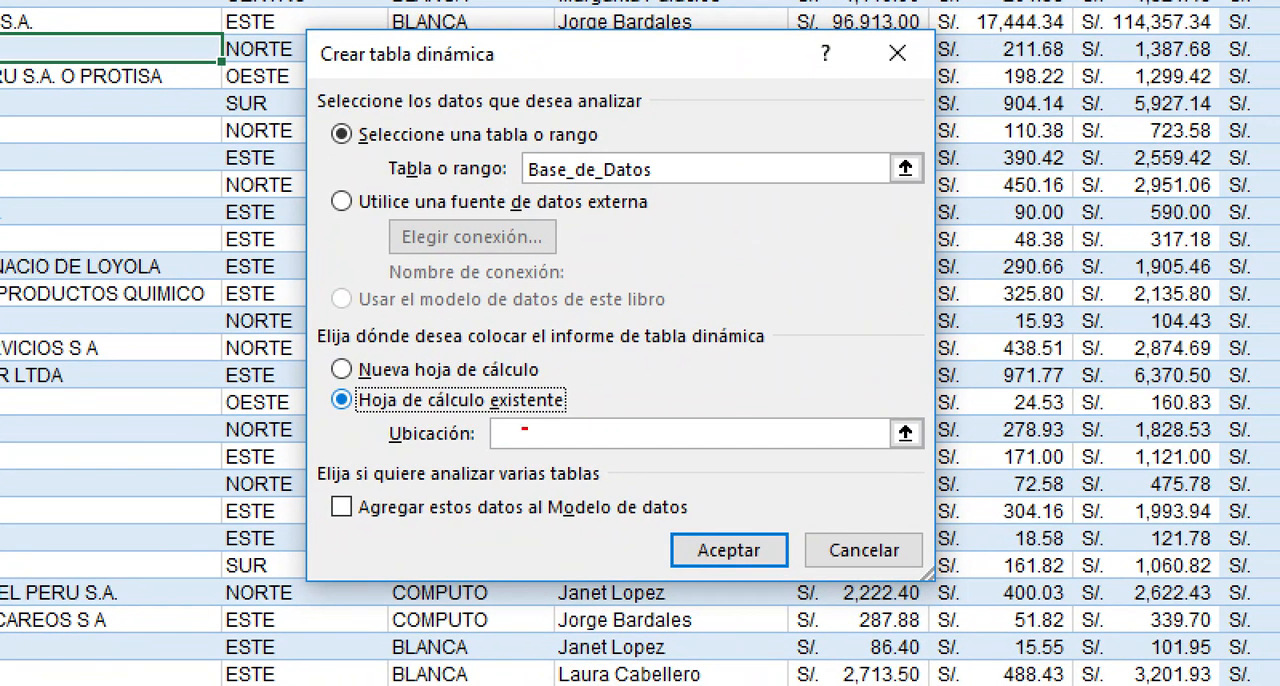
{"action": "mouse_move", "coordinate": [330, 383]}
{"action": "left_mouse_down"}
{"action": "mouse_move", "coordinate": [857, 440]}
{"action": "mouse_move", "coordinate": [975, 466]}
{"action": "left_mouse_up"}
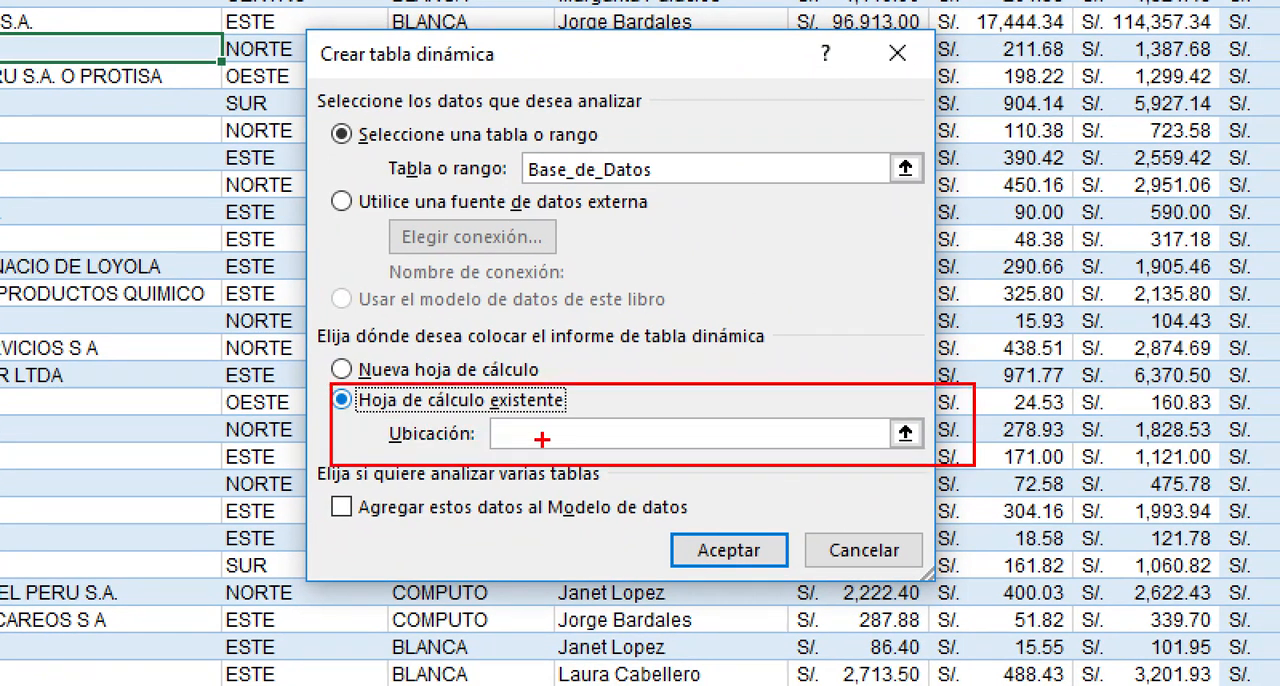
{"action": "left_click_drag", "start_coordinate": [577, 428], "coordinate": [597, 448]}
{"action": "key", "text": "Escape"}
{"action": "left_click", "coordinate": [590, 433]}
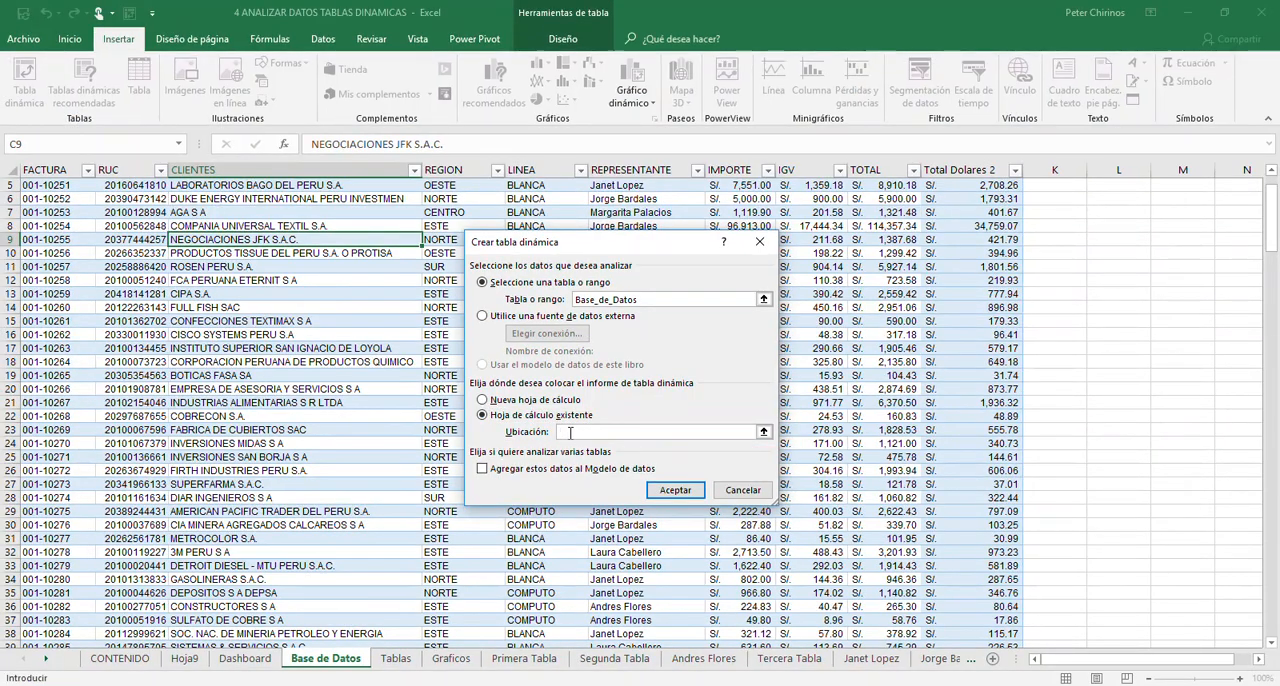
- Set the PivotTable location to cell A2 of the Tablas sheet and create it
{"action": "left_click", "coordinate": [397, 659]}
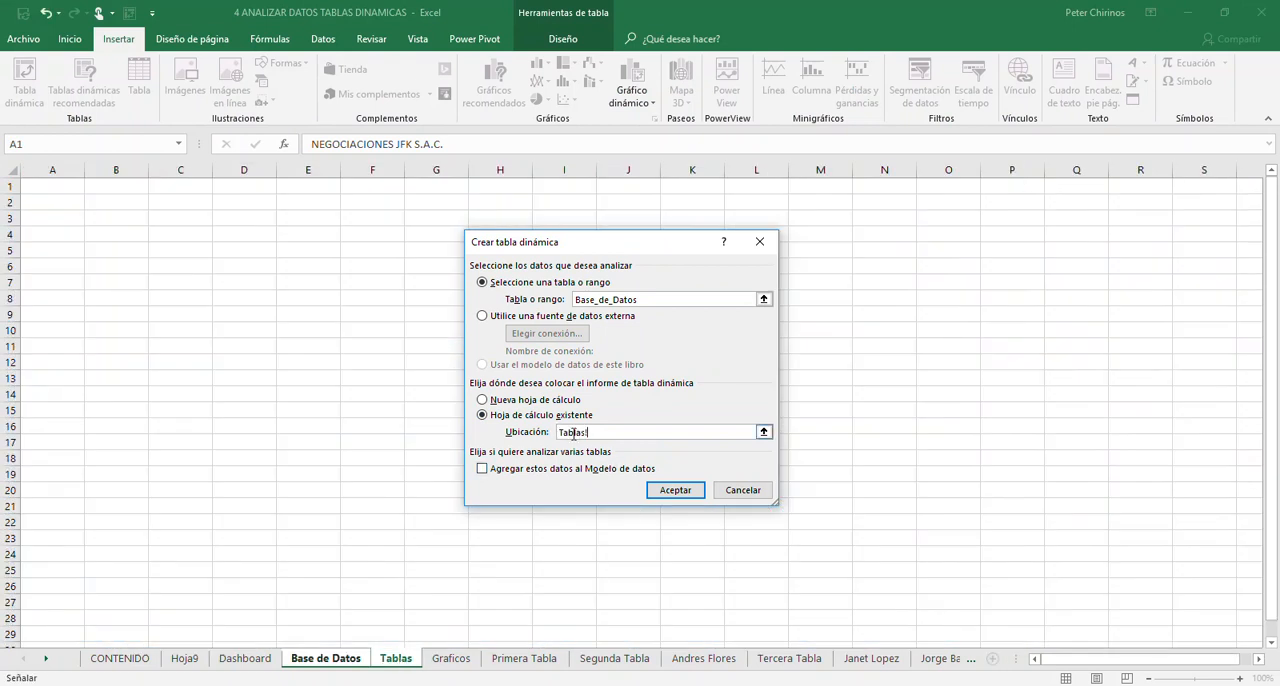
{"action": "left_click", "coordinate": [40, 202]}
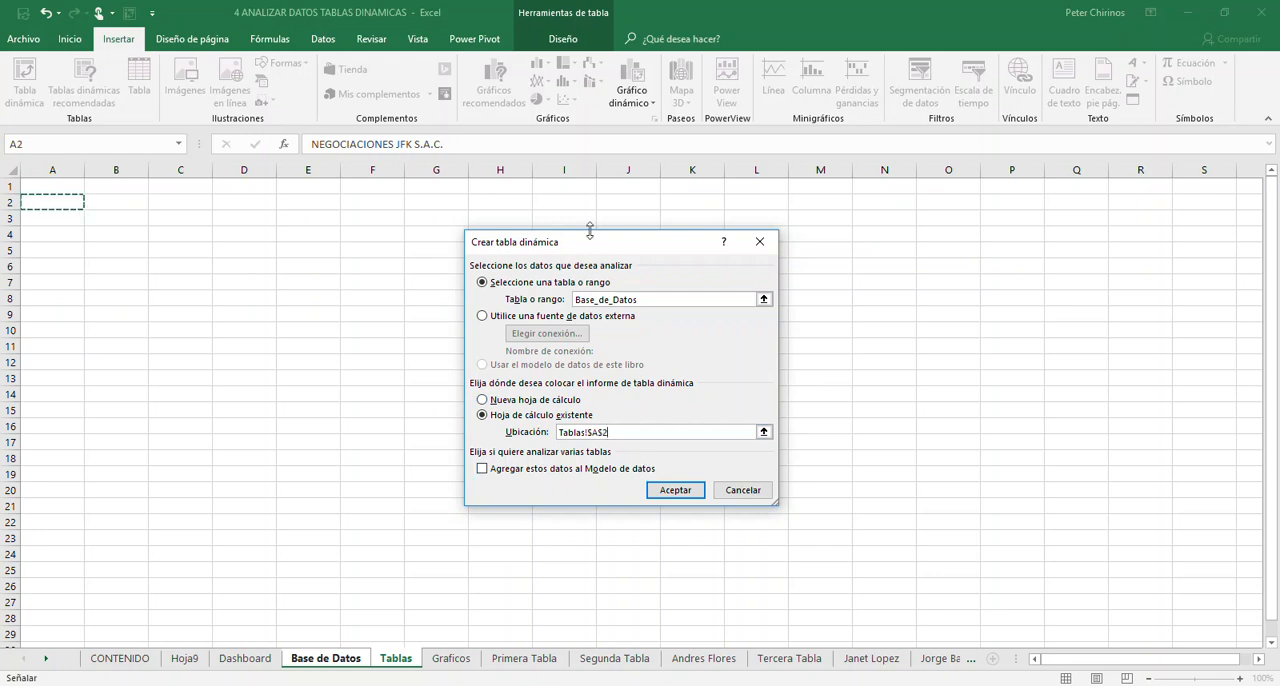
{"action": "left_click_drag", "start_coordinate": [596, 243], "coordinate": [308, 193]}
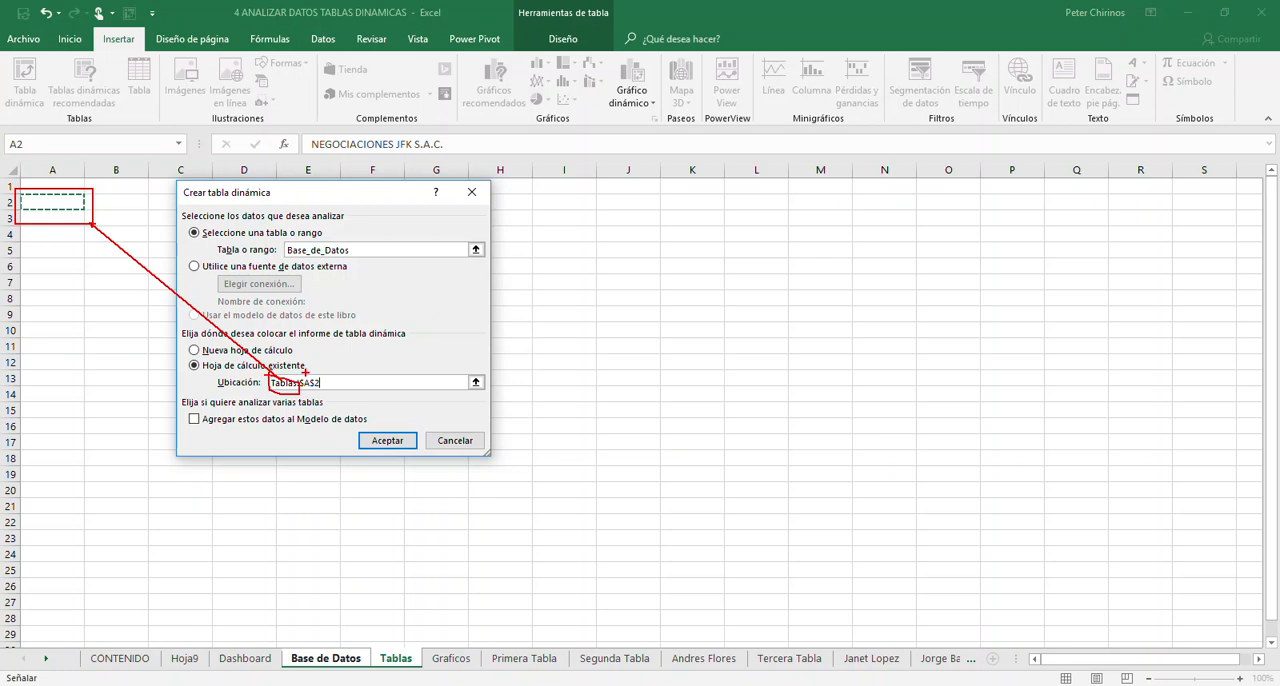
{"action": "mouse_move", "coordinate": [295, 370]}
{"action": "left_mouse_down"}
{"action": "mouse_move", "coordinate": [318, 392]}
{"action": "mouse_move", "coordinate": [321, 377]}
{"action": "left_mouse_up"}
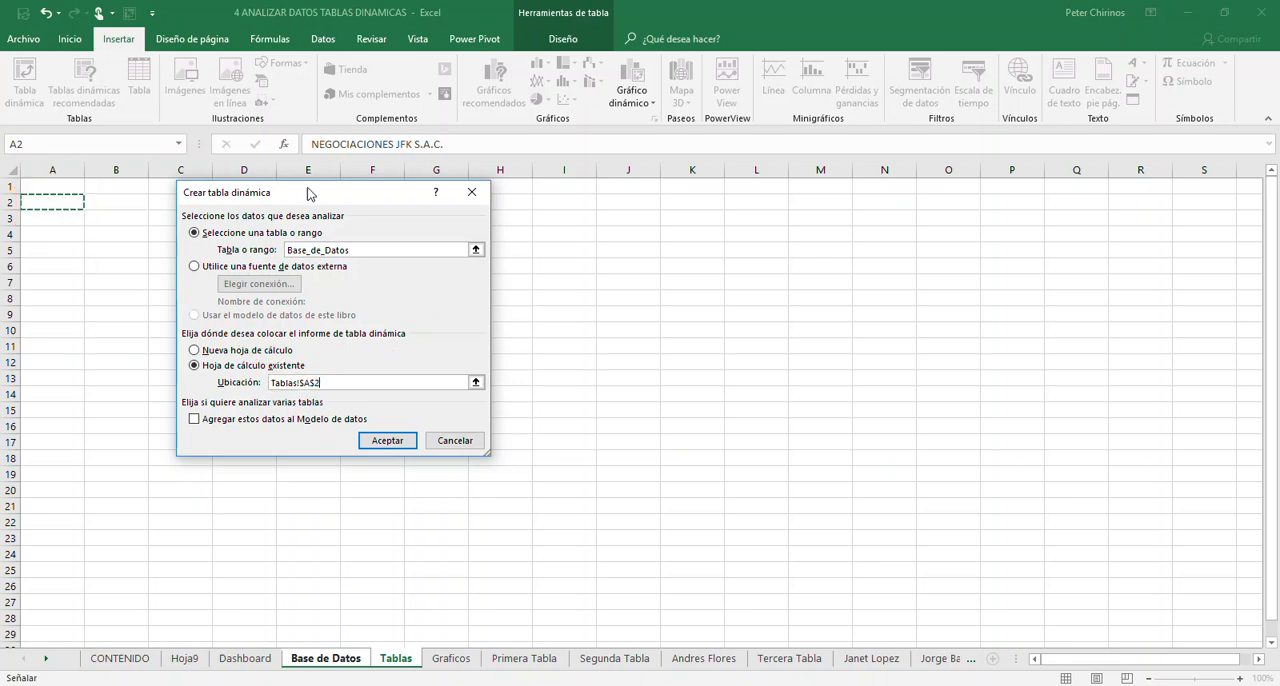
{"action": "left_click", "coordinate": [401, 437]}
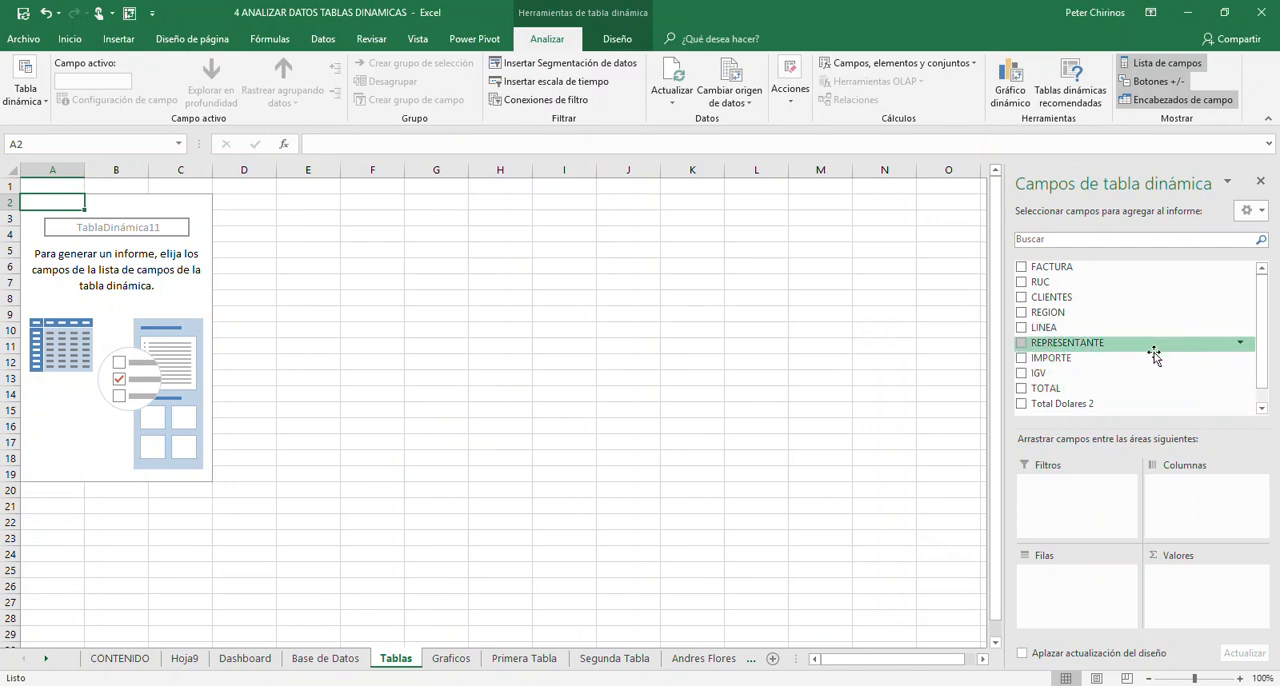
- Lay out the PivotTable with REGION as rows, REPRESENTANTE as columns and the sum of TOTAL as values
{"action": "left_click", "coordinate": [1026, 313]}
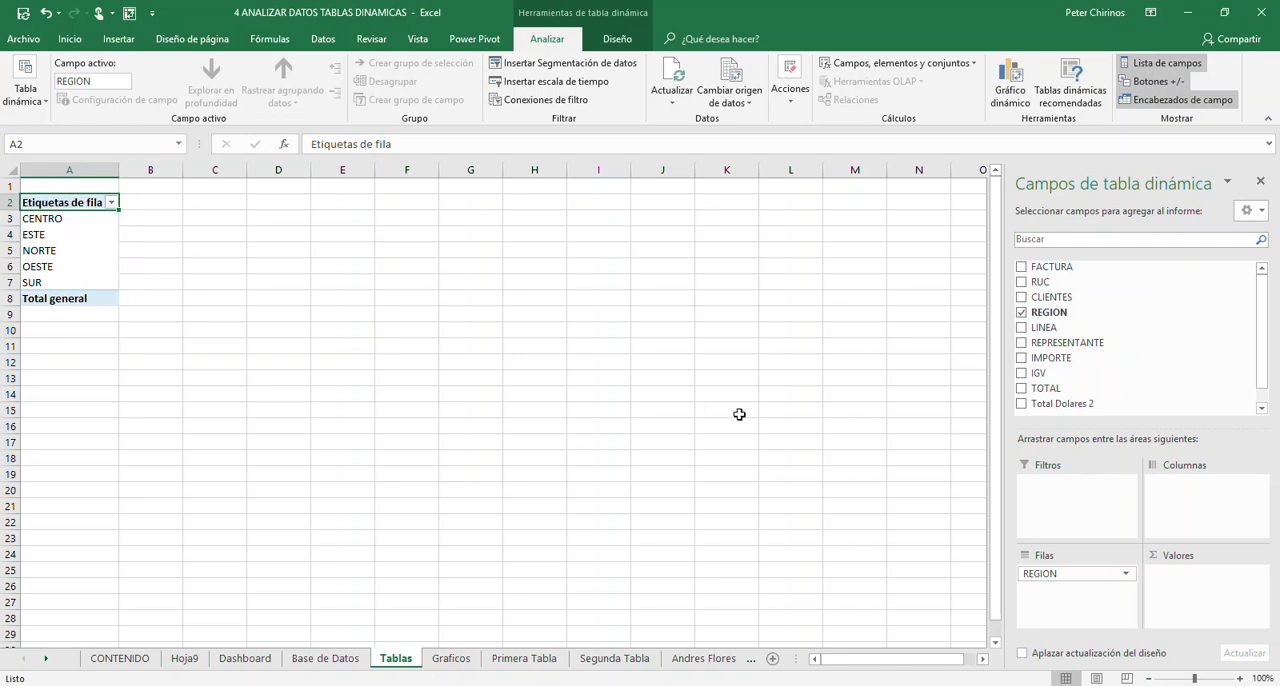
{"action": "left_click_drag", "start_coordinate": [1062, 344], "coordinate": [1203, 494]}
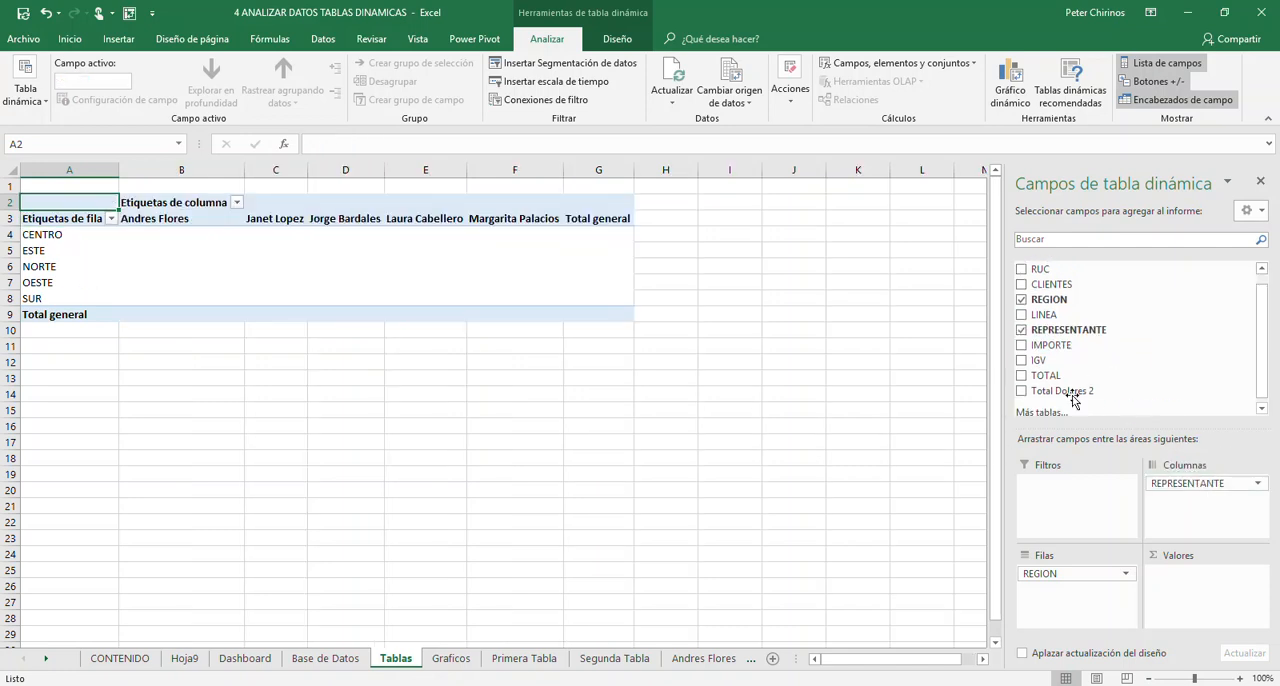
{"action": "left_click", "coordinate": [1020, 376]}
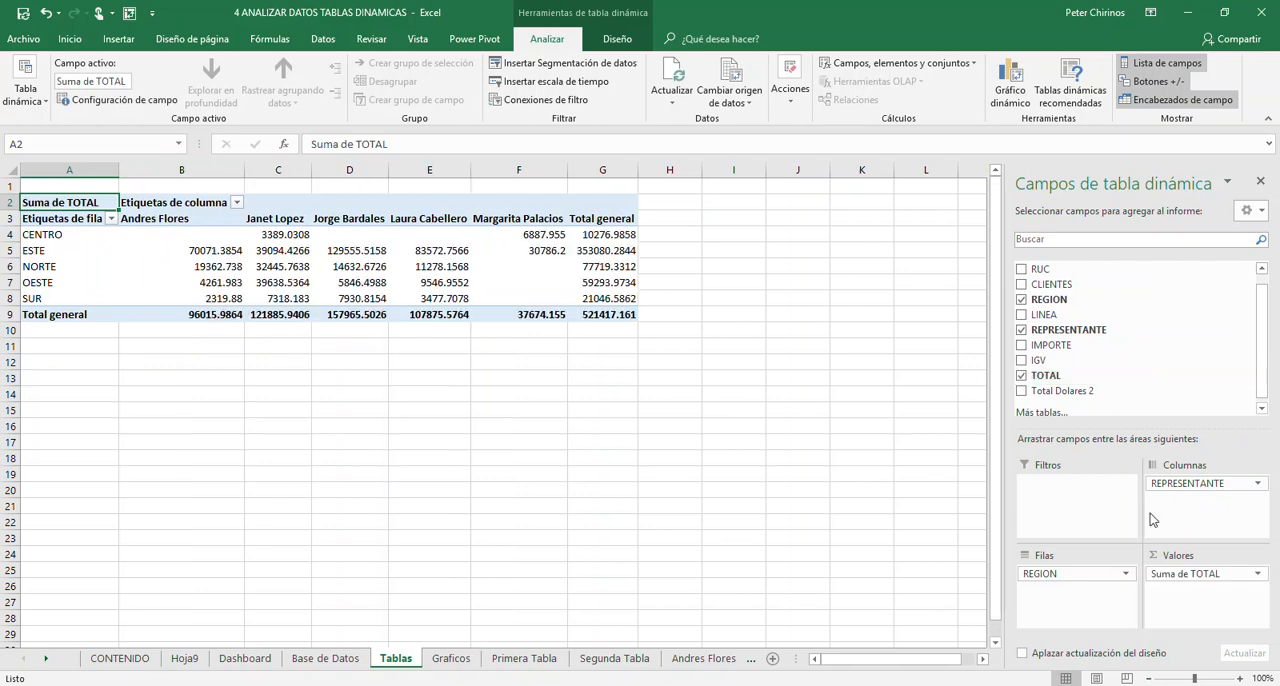
{"action": "left_click", "coordinate": [197, 267]}
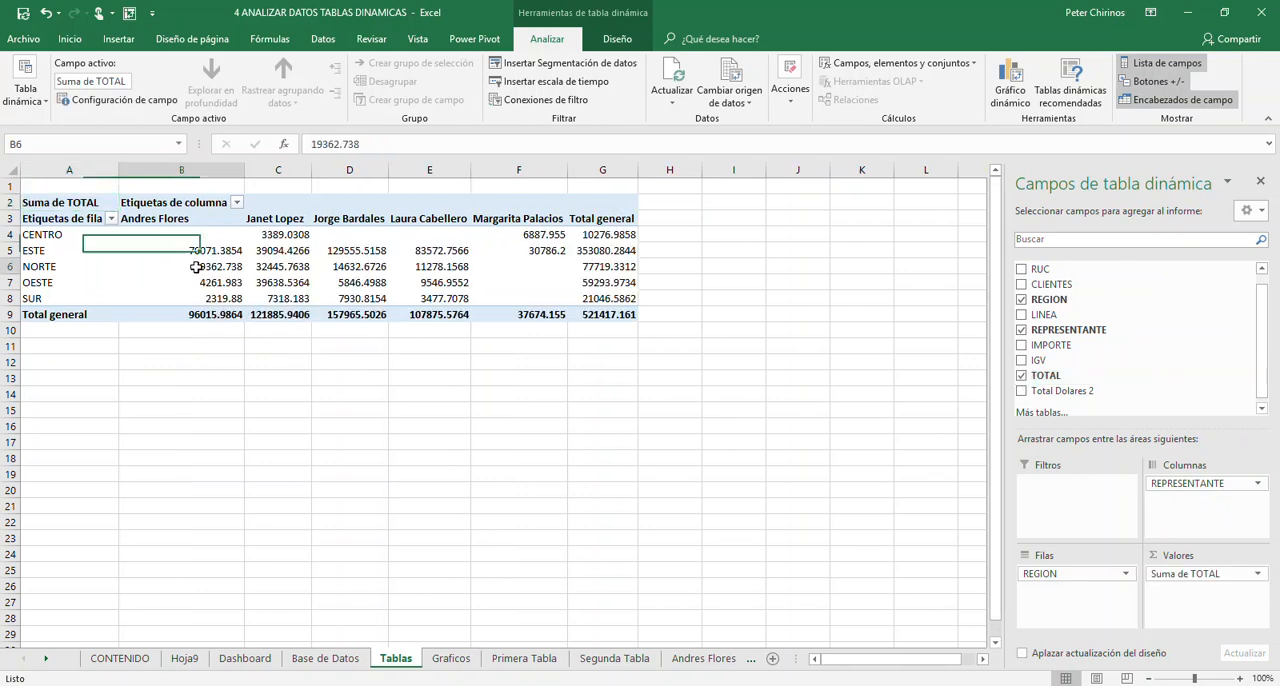
{"action": "left_click", "coordinate": [258, 248]}
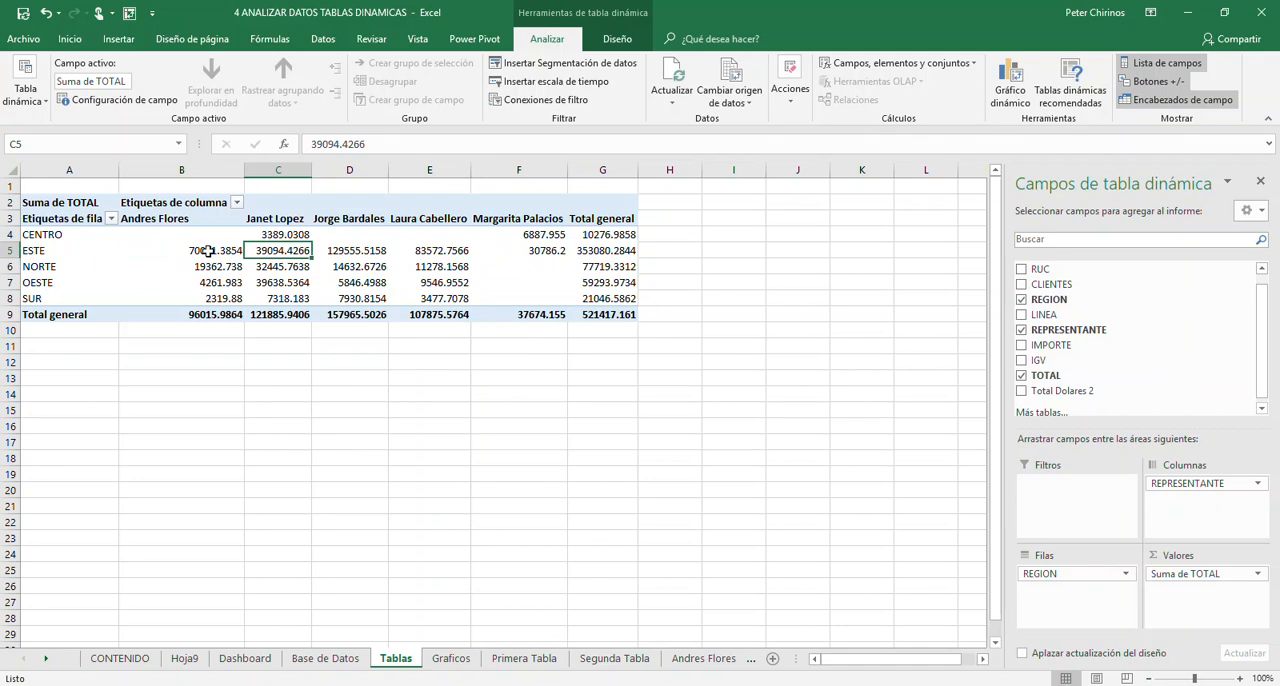
{"action": "left_click", "coordinate": [343, 264]}
{"action": "left_click", "coordinate": [210, 267]}
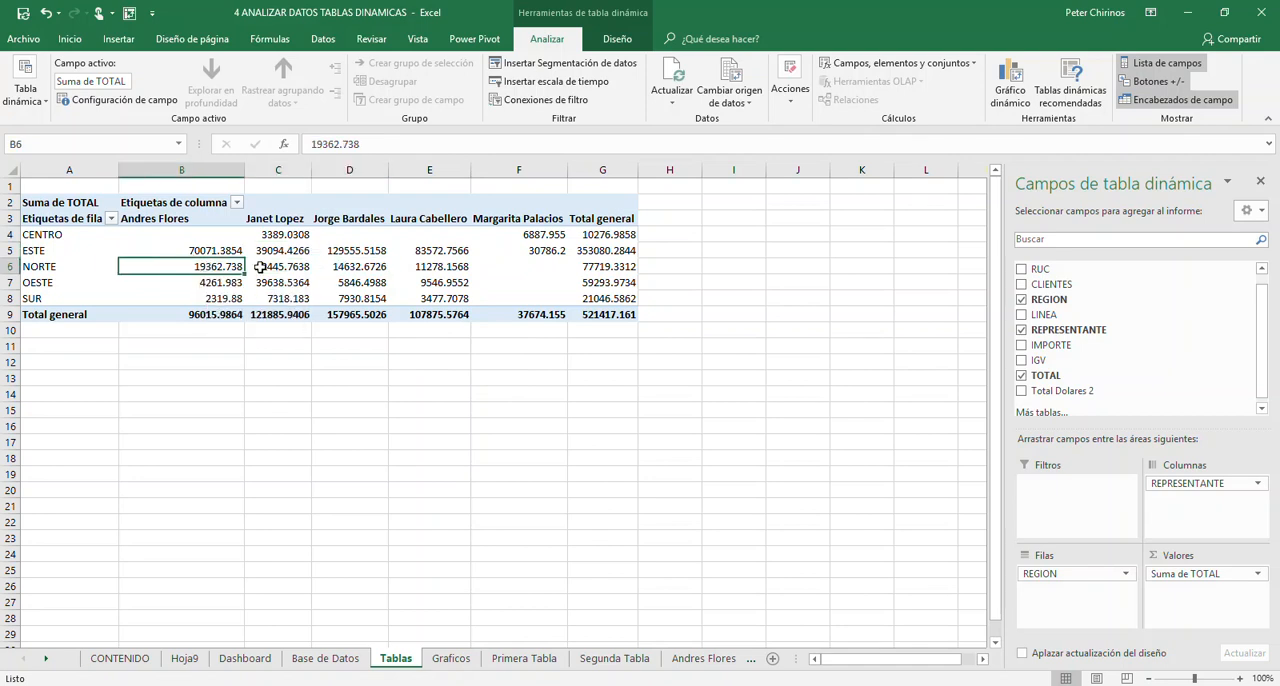
- Examine the TOTAL sums in the PivotTable where each region crosses each representative
{"action": "left_click", "coordinate": [280, 252]}
{"action": "left_click", "coordinate": [366, 256]}
{"action": "left_click", "coordinate": [415, 257]}
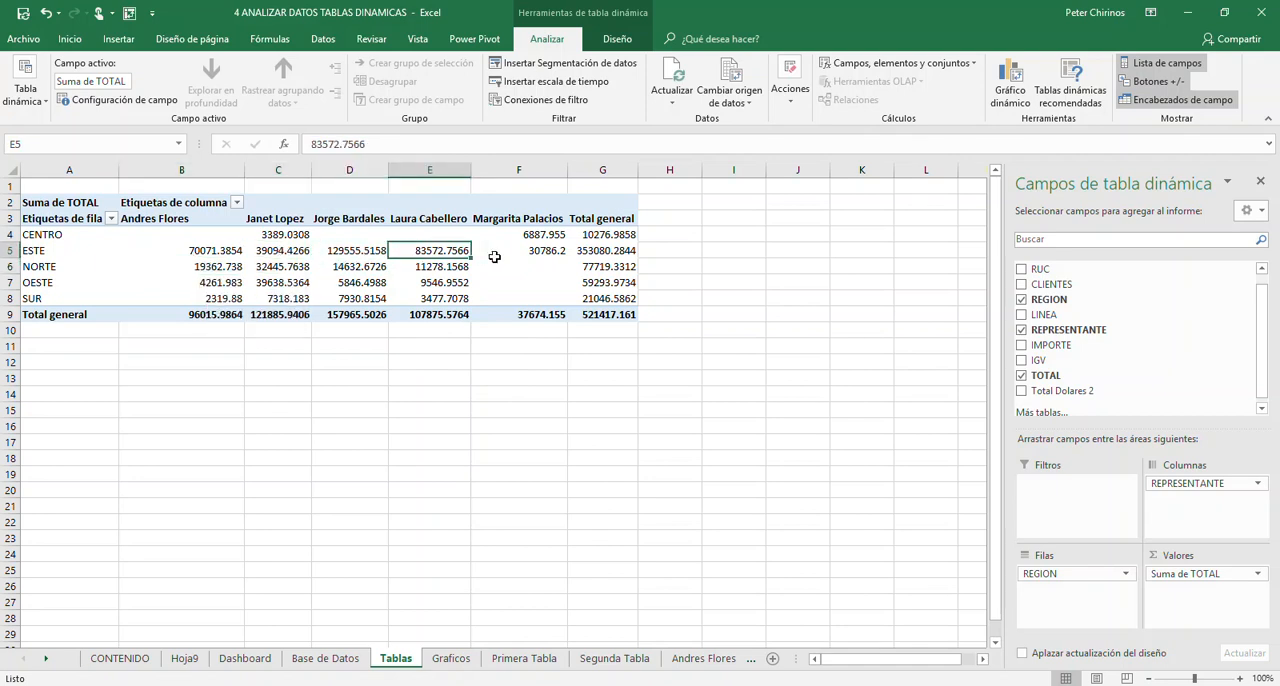
{"action": "left_click", "coordinate": [491, 257]}
{"action": "left_click", "coordinate": [260, 278]}
{"action": "left_click", "coordinate": [220, 270]}
{"action": "left_click", "coordinate": [377, 280]}
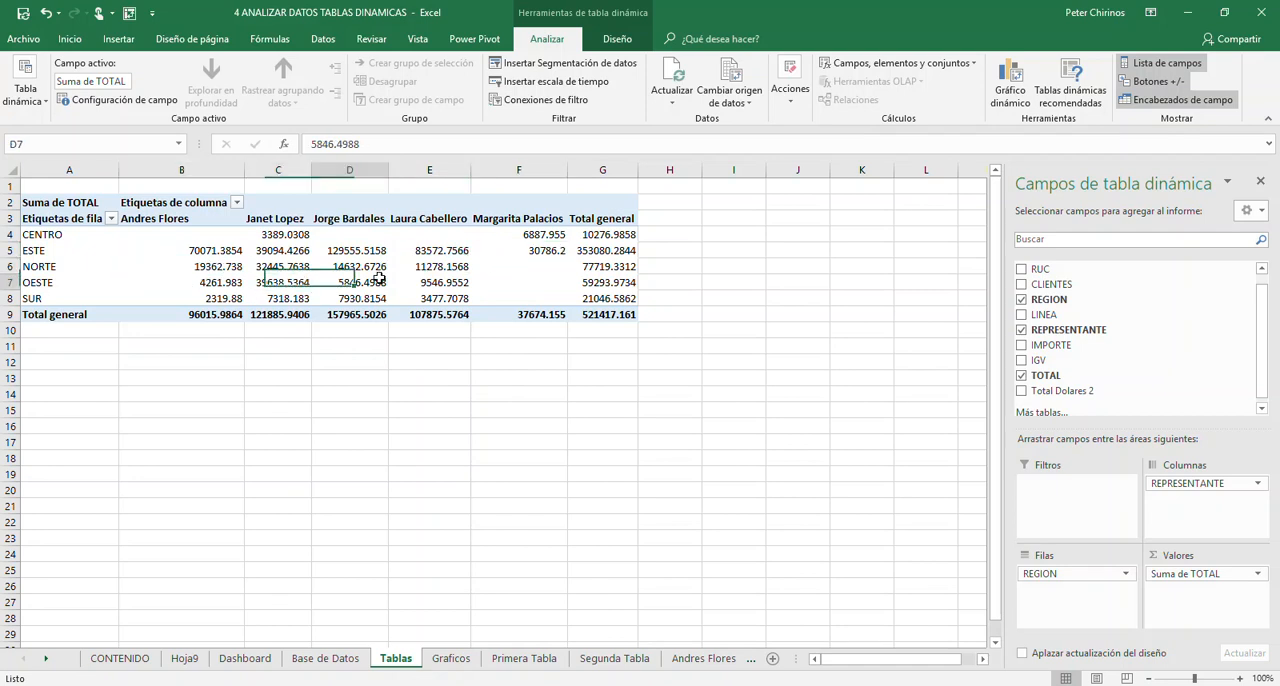
{"action": "left_click", "coordinate": [214, 269]}
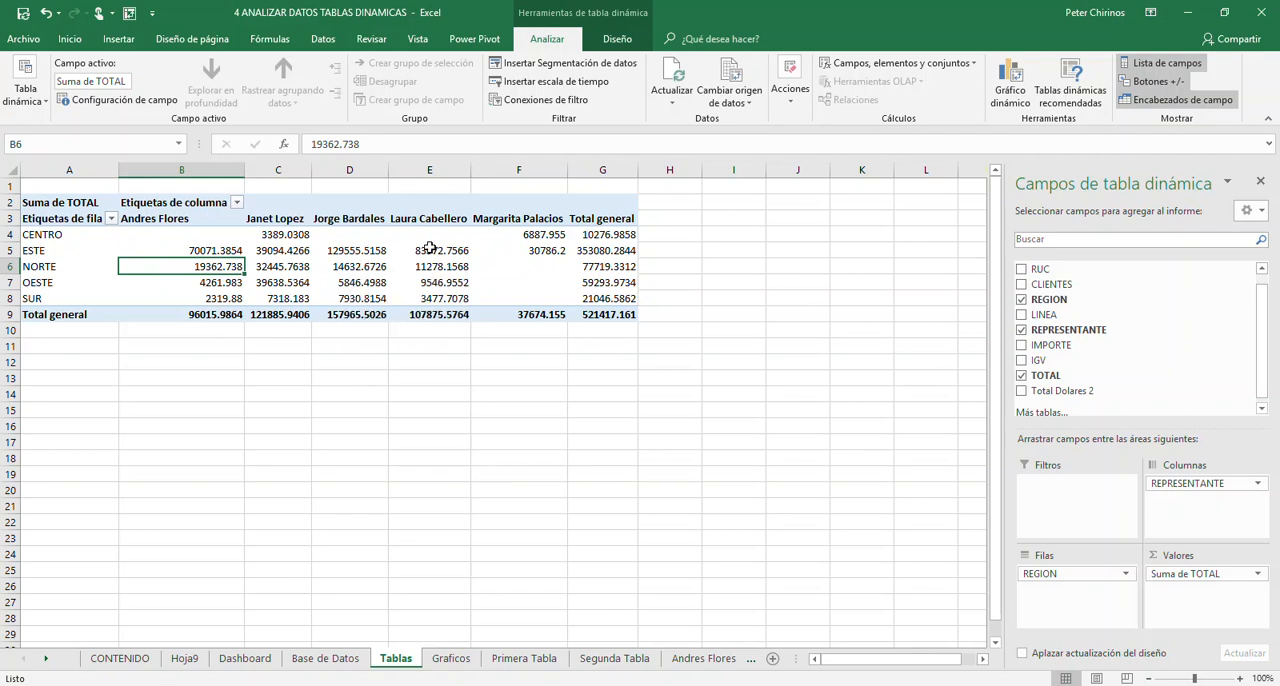
{"action": "left_click", "coordinate": [306, 269]}
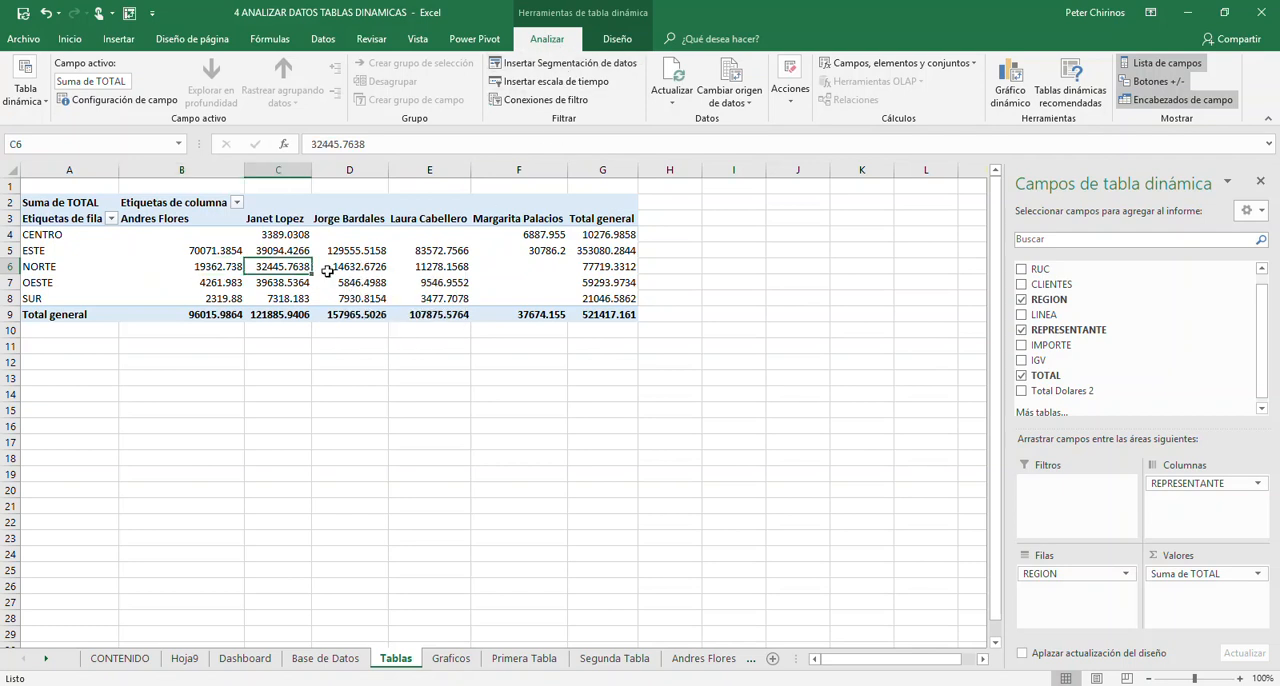
{"action": "left_click", "coordinate": [438, 274]}
- Rename the region-by-representative PivotTable as Tabla_Datos_01
{"action": "left_click", "coordinate": [198, 267]}
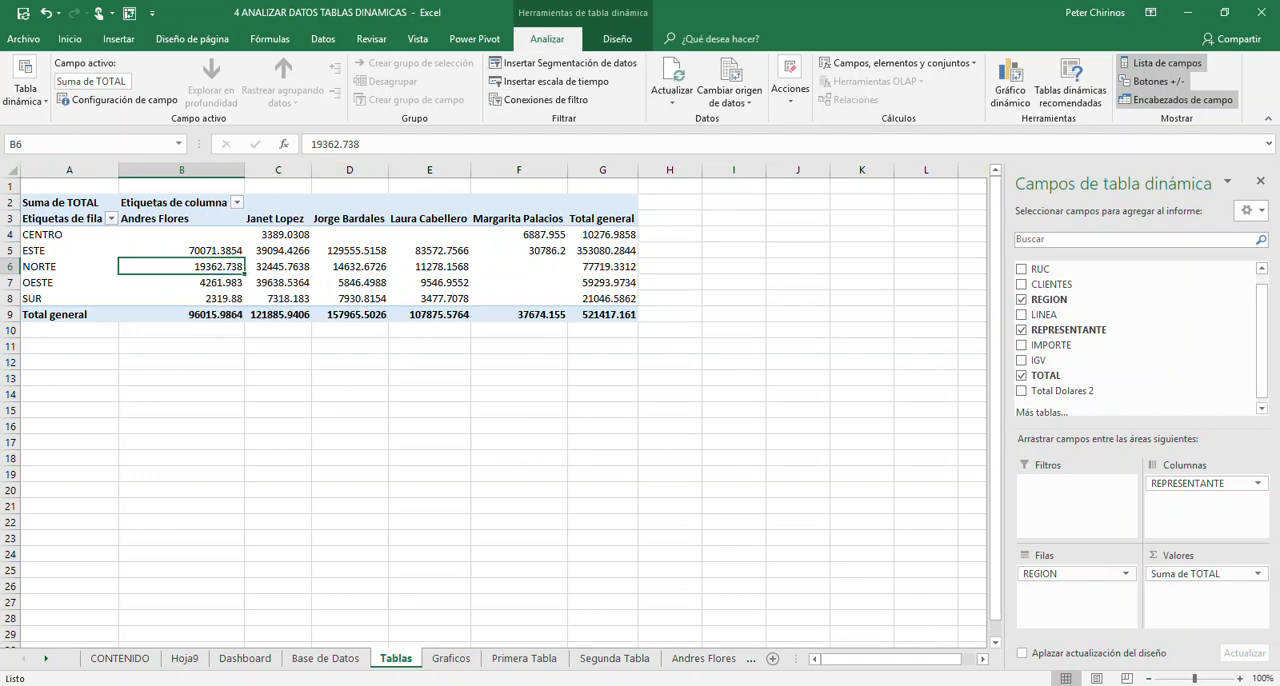
{"action": "left_click", "coordinate": [28, 92]}
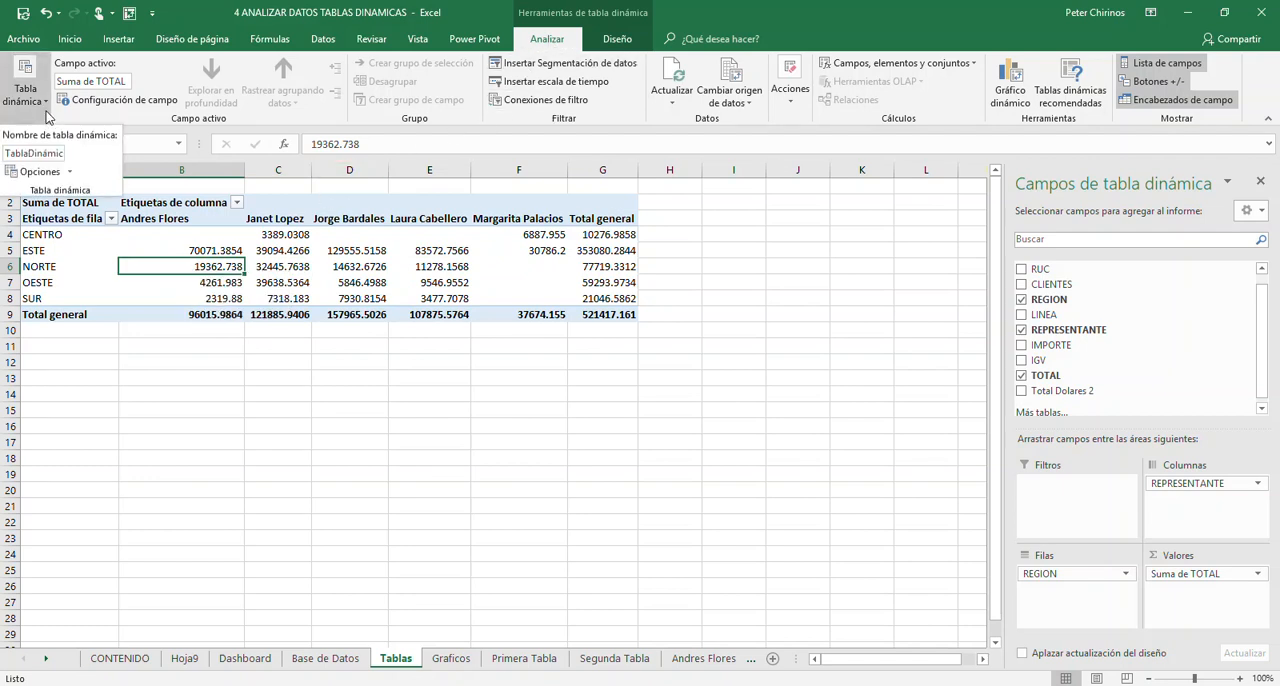
{"action": "left_click_drag", "start_coordinate": [5, 153], "coordinate": [77, 152]}
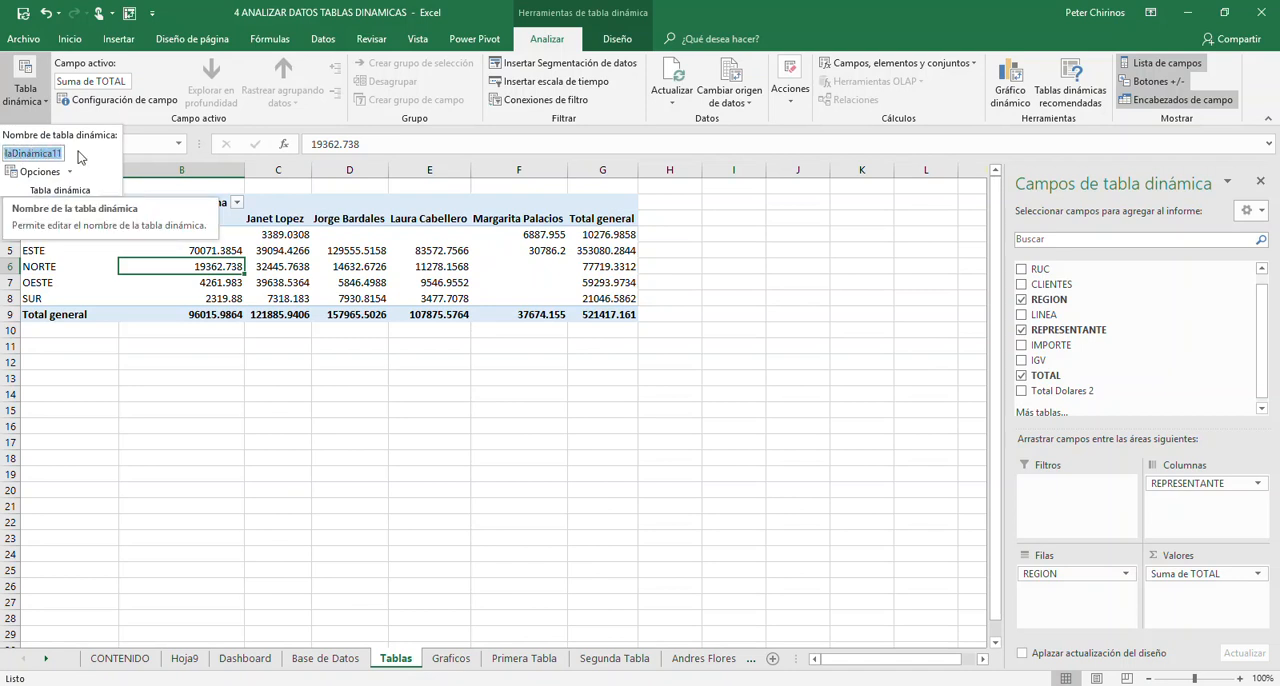
{"action": "type", "text": "Tabla_Datos"}
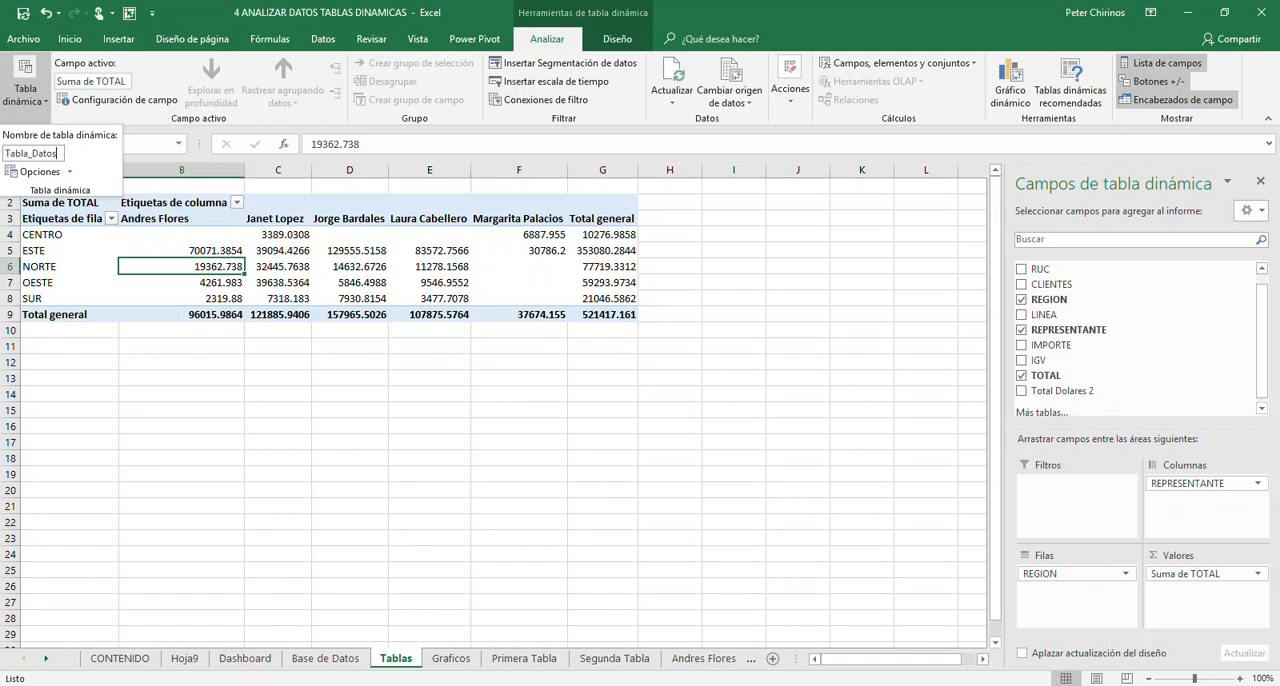
{"action": "type", "text": "_01"}
{"action": "key", "text": "Return"}
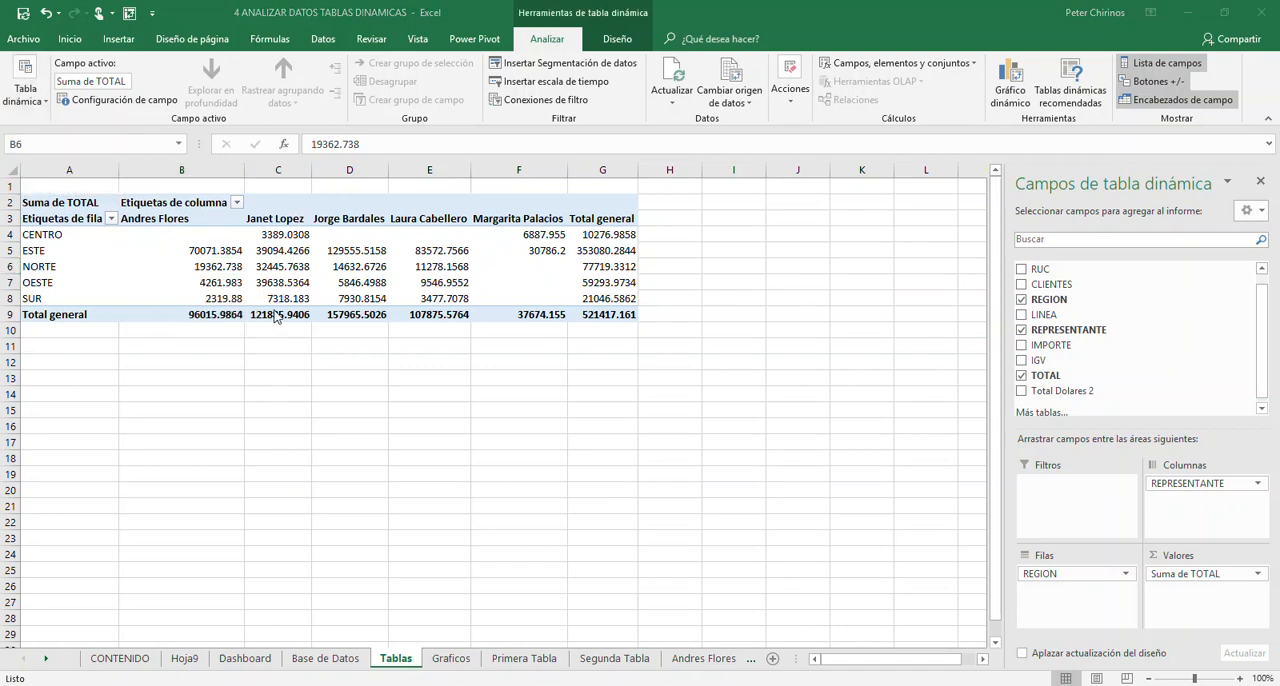
{"action": "left_click", "coordinate": [224, 264]}
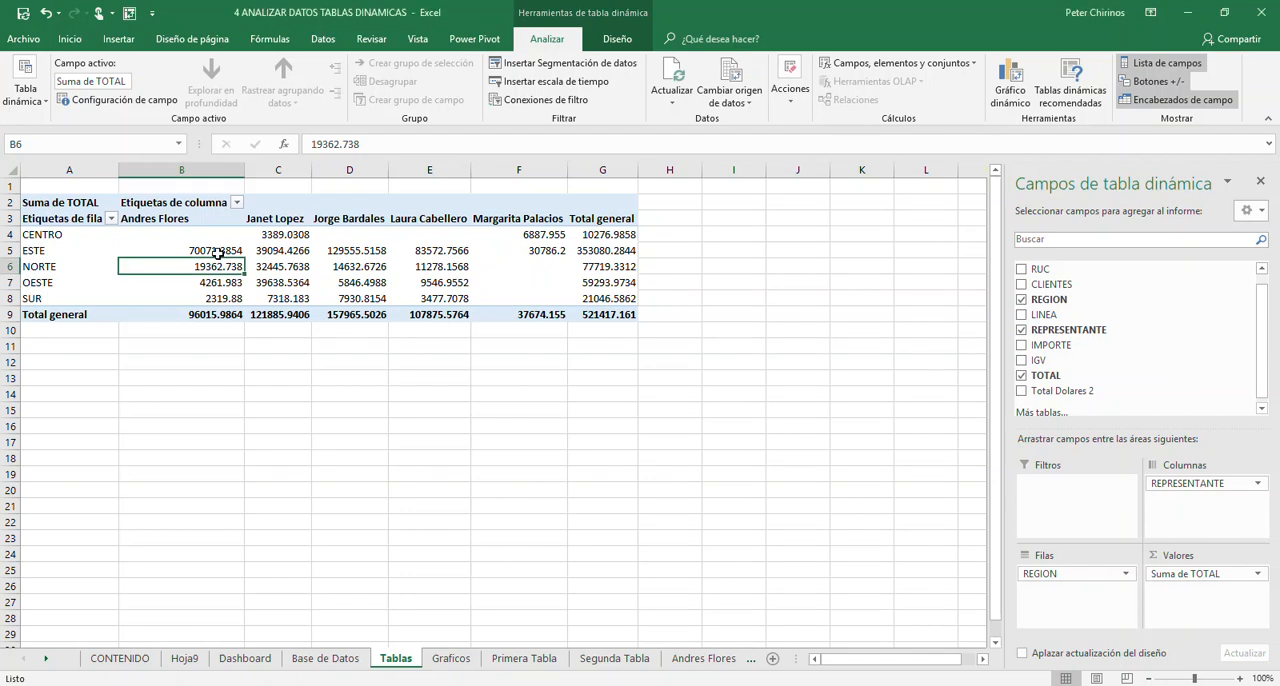
- Start a second PivotTable from the Base_de_Datos table and choose an existing worksheet as its destination
{"action": "left_click", "coordinate": [78, 366]}
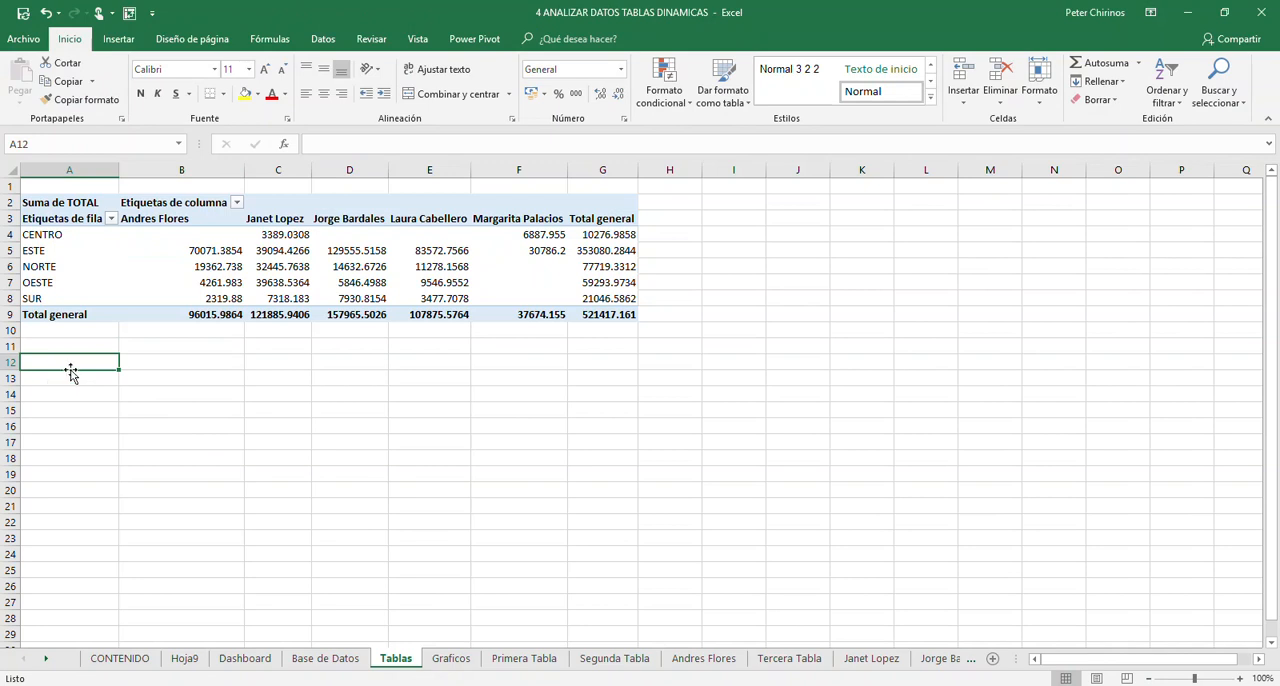
{"action": "left_click", "coordinate": [325, 658]}
{"action": "left_click", "coordinate": [300, 362]}
{"action": "left_click", "coordinate": [243, 484]}
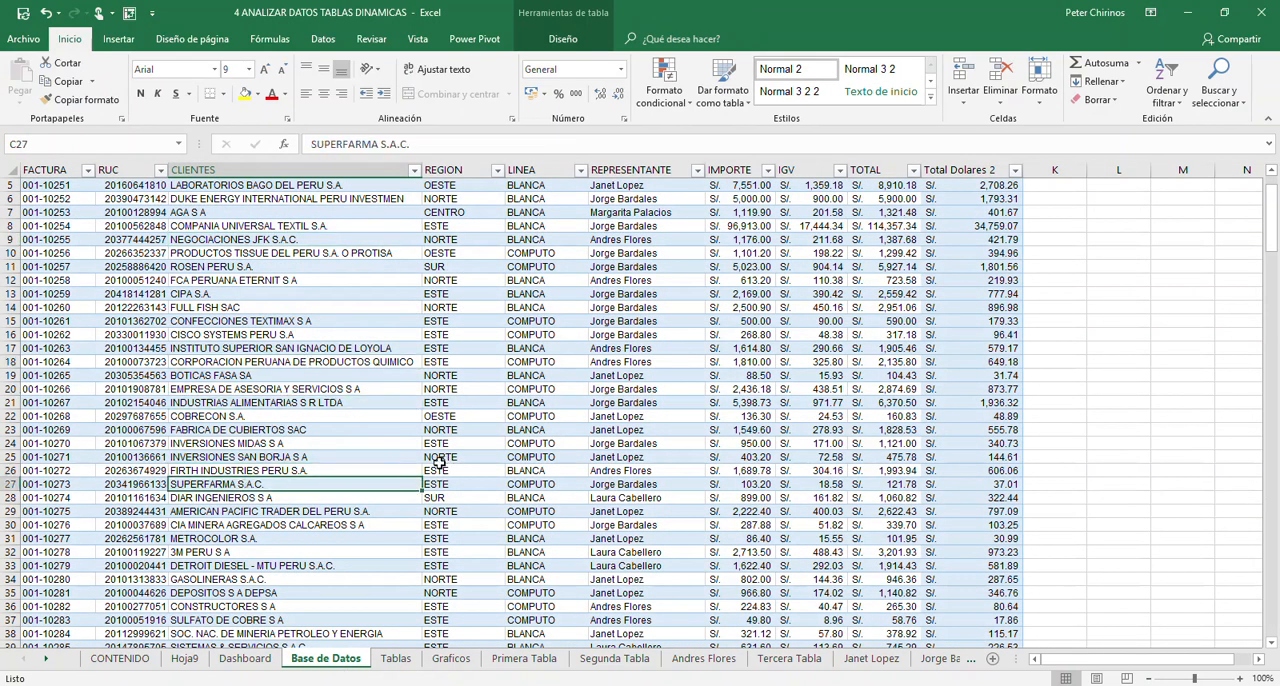
{"action": "left_click", "coordinate": [550, 425]}
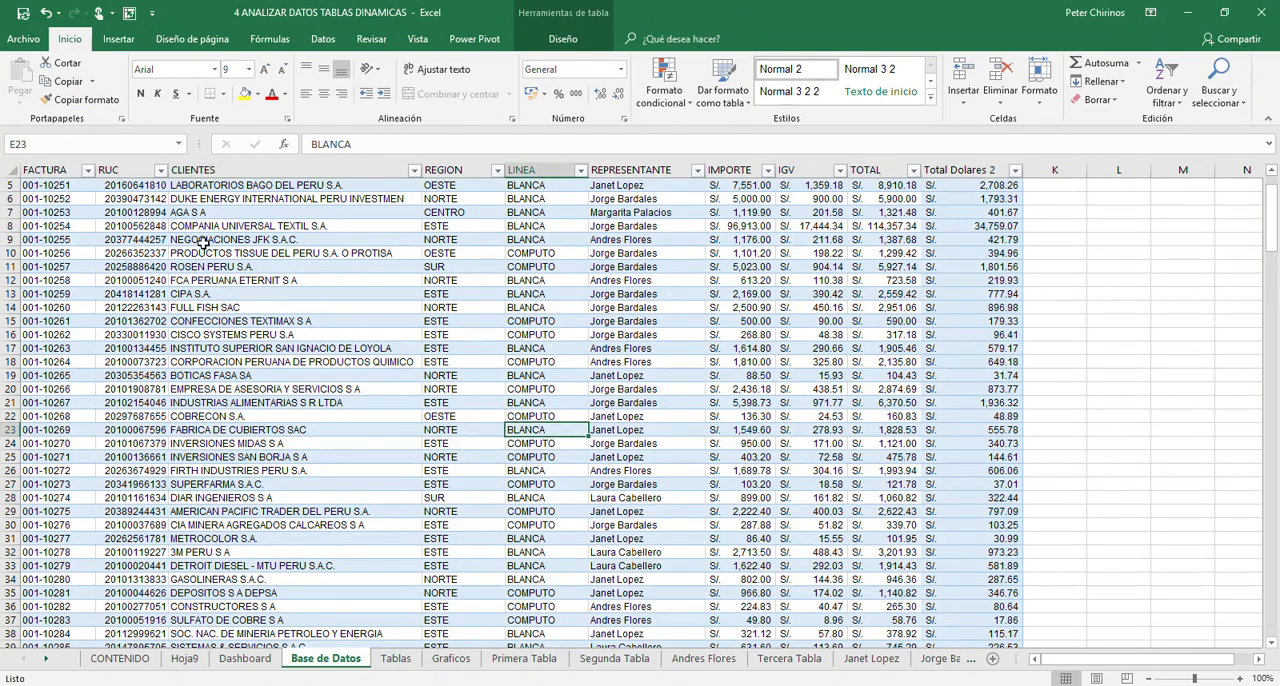
{"action": "left_click", "coordinate": [120, 39]}
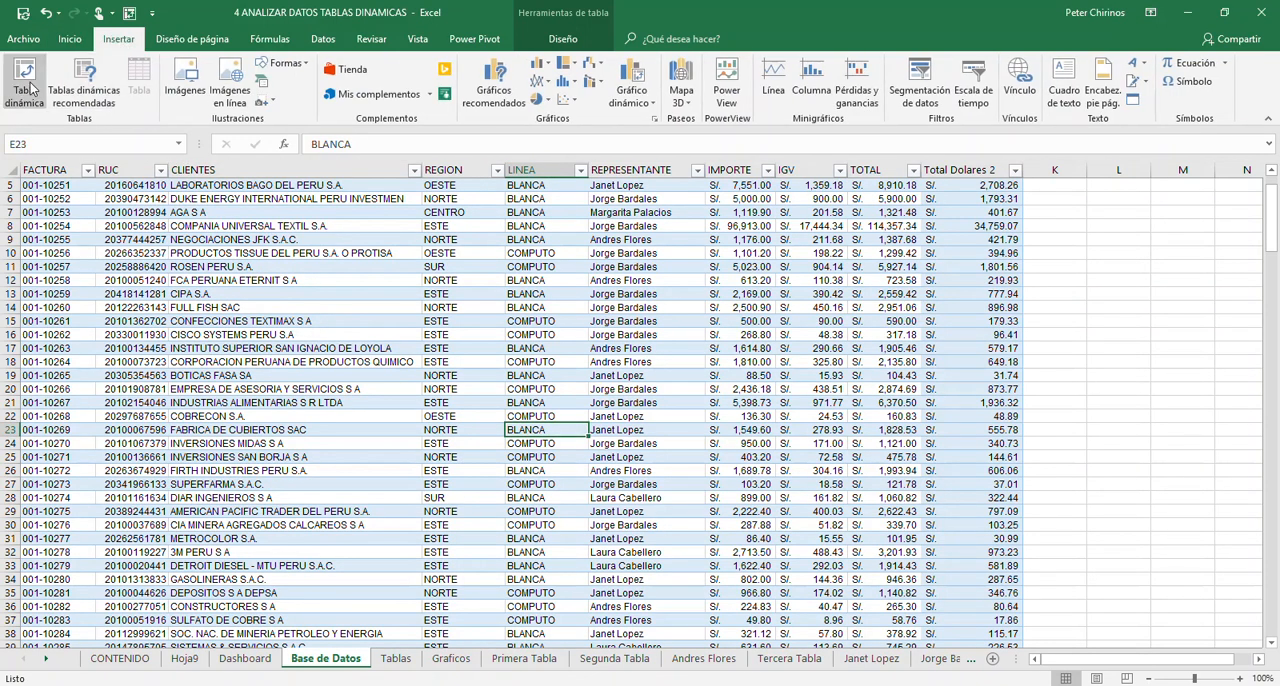
{"action": "left_click", "coordinate": [31, 88]}
{"action": "left_click", "coordinate": [200, 366]}
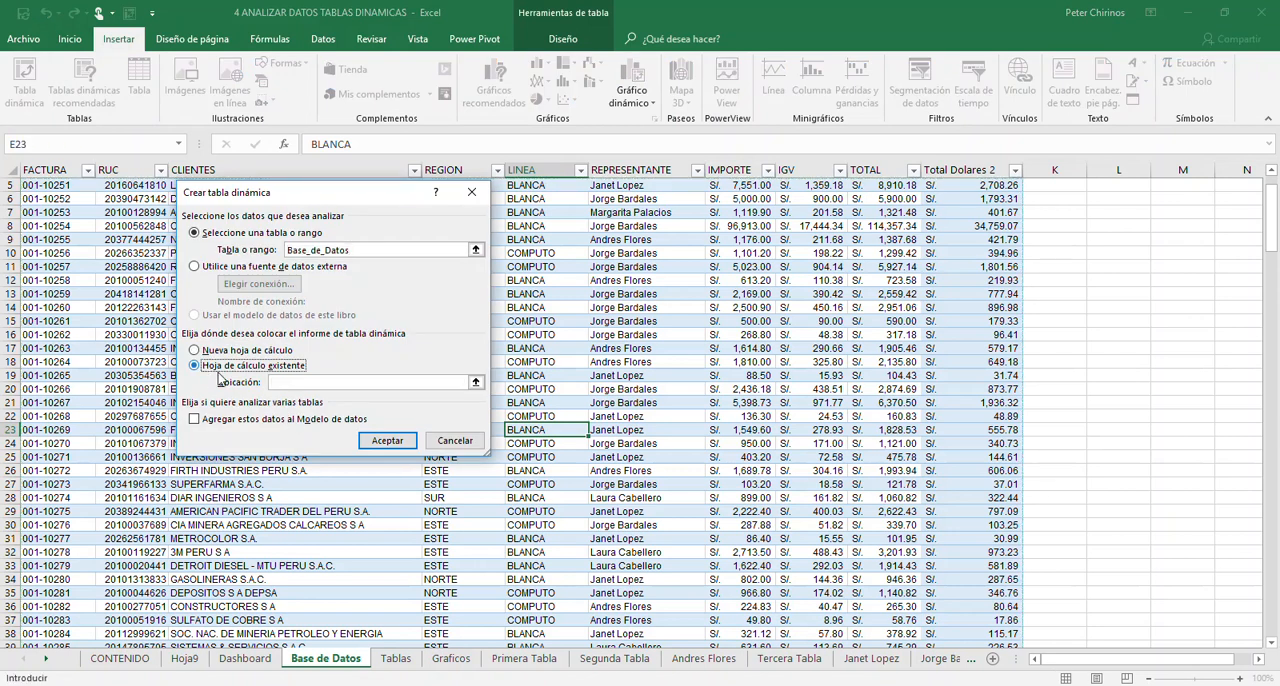
- Set the second PivotTable's location to cell A12 of the Tablas sheet and create it
{"action": "left_click", "coordinate": [283, 384]}
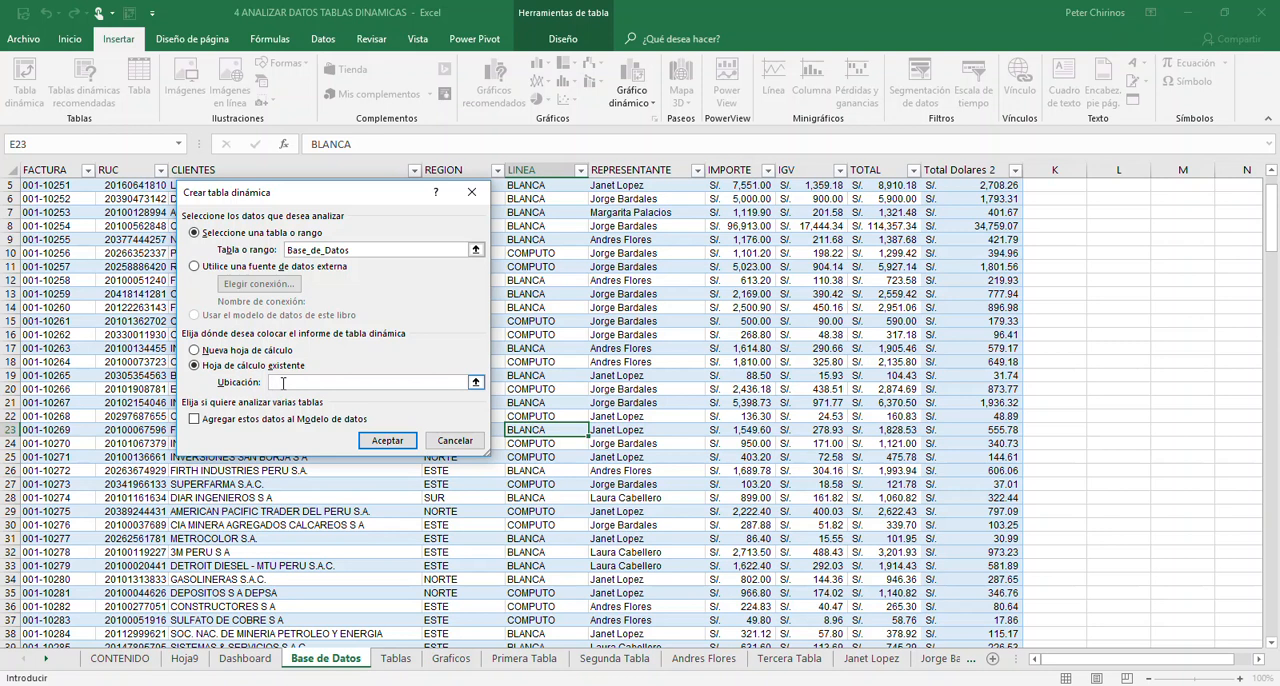
{"action": "left_click", "coordinate": [396, 659]}
{"action": "left_click", "coordinate": [50, 364]}
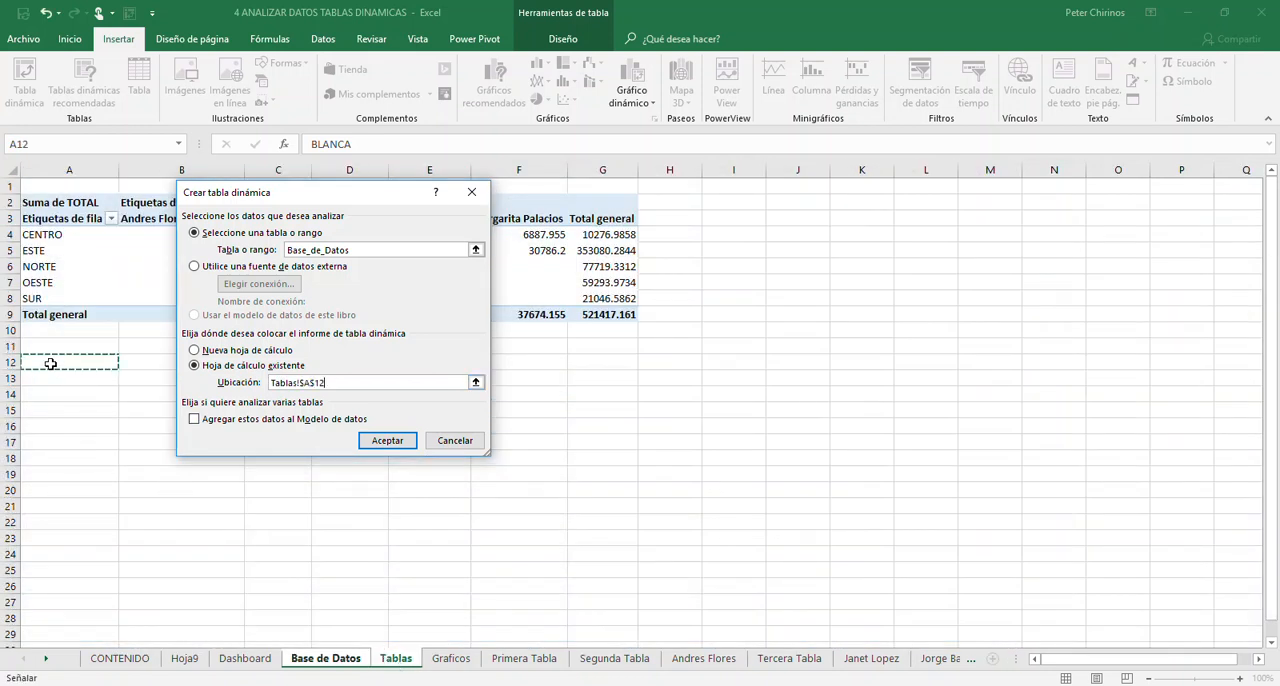
{"action": "left_click_drag", "start_coordinate": [284, 194], "coordinate": [338, 261]}
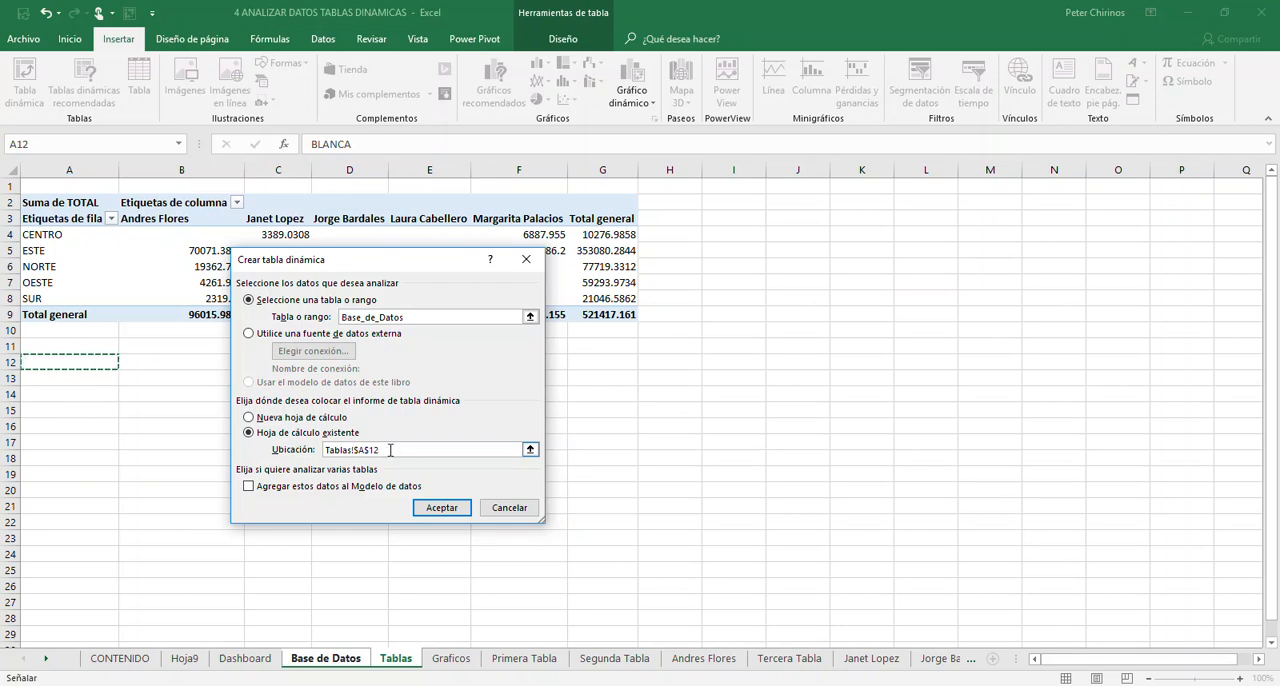
{"action": "left_click", "coordinate": [440, 507]}
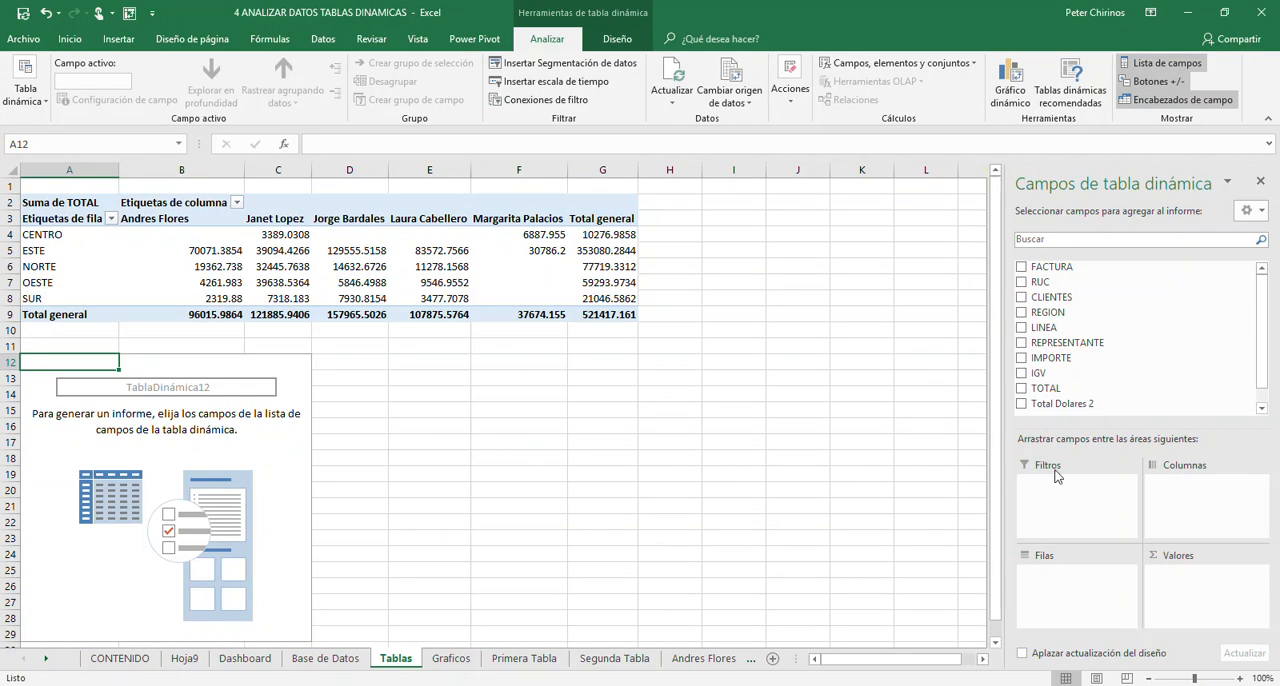
- Lay out the PivotTable at A12 with REGION as rows, LINEA as columns and the sum of TOTAL as values
{"action": "left_click", "coordinate": [1021, 313]}
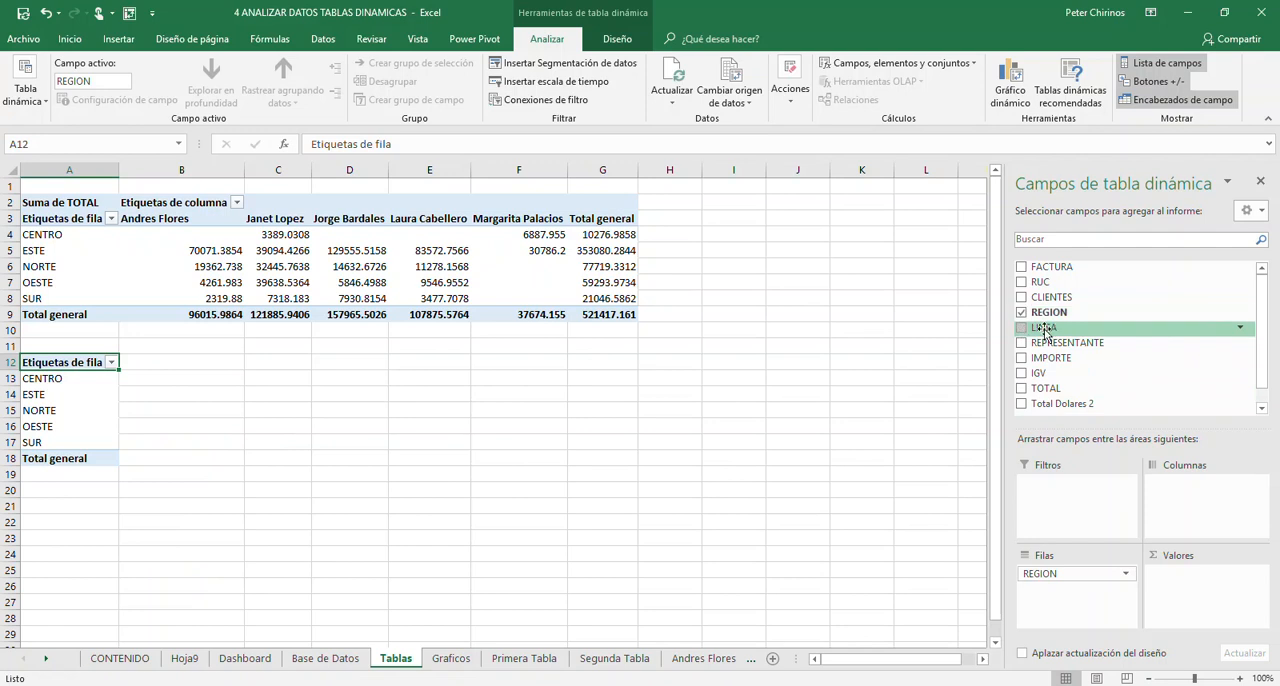
{"action": "left_click_drag", "start_coordinate": [1053, 330], "coordinate": [1205, 500]}
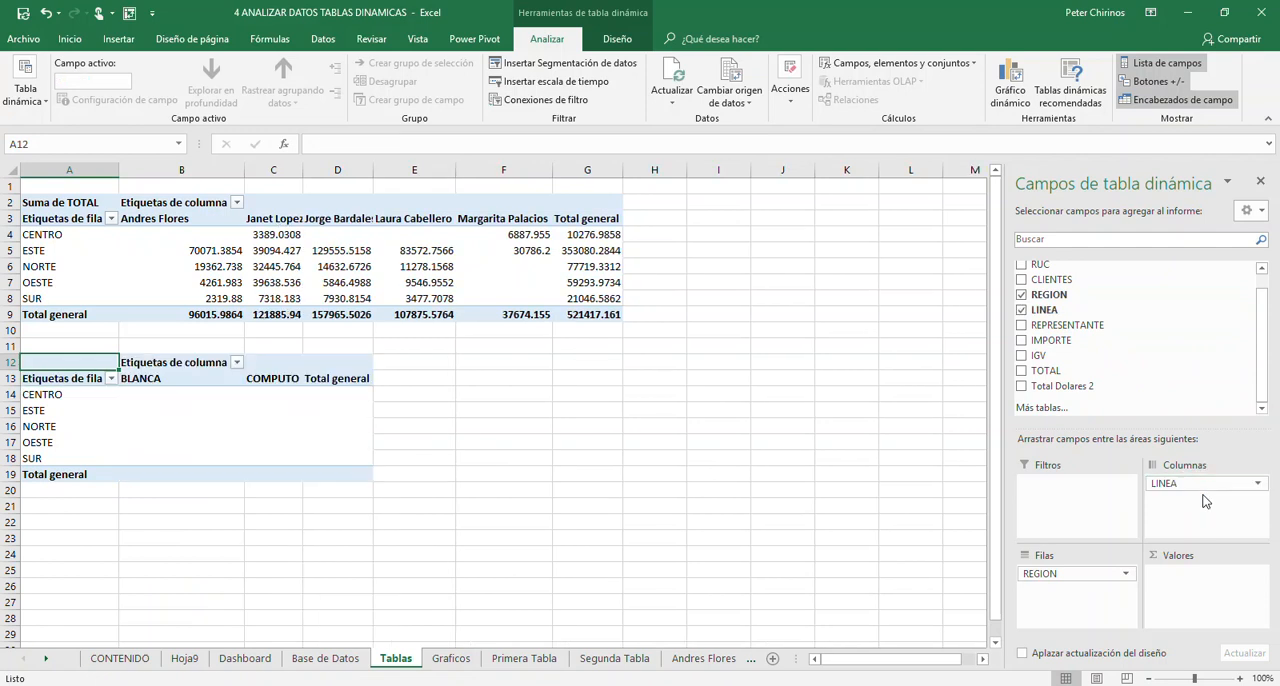
{"action": "left_click", "coordinate": [1022, 371]}
- Rename the region-by-line PivotTable as Tabla_Datos_02
{"action": "left_click", "coordinate": [167, 440]}
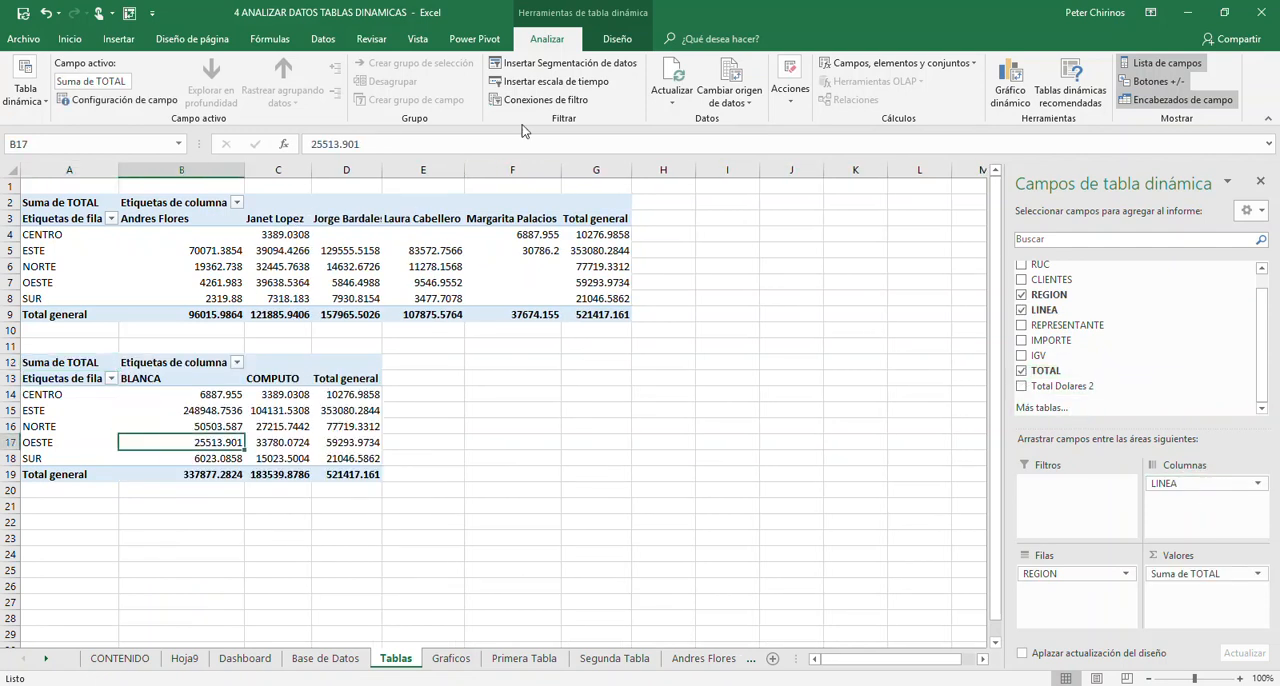
{"action": "left_click", "coordinate": [35, 103]}
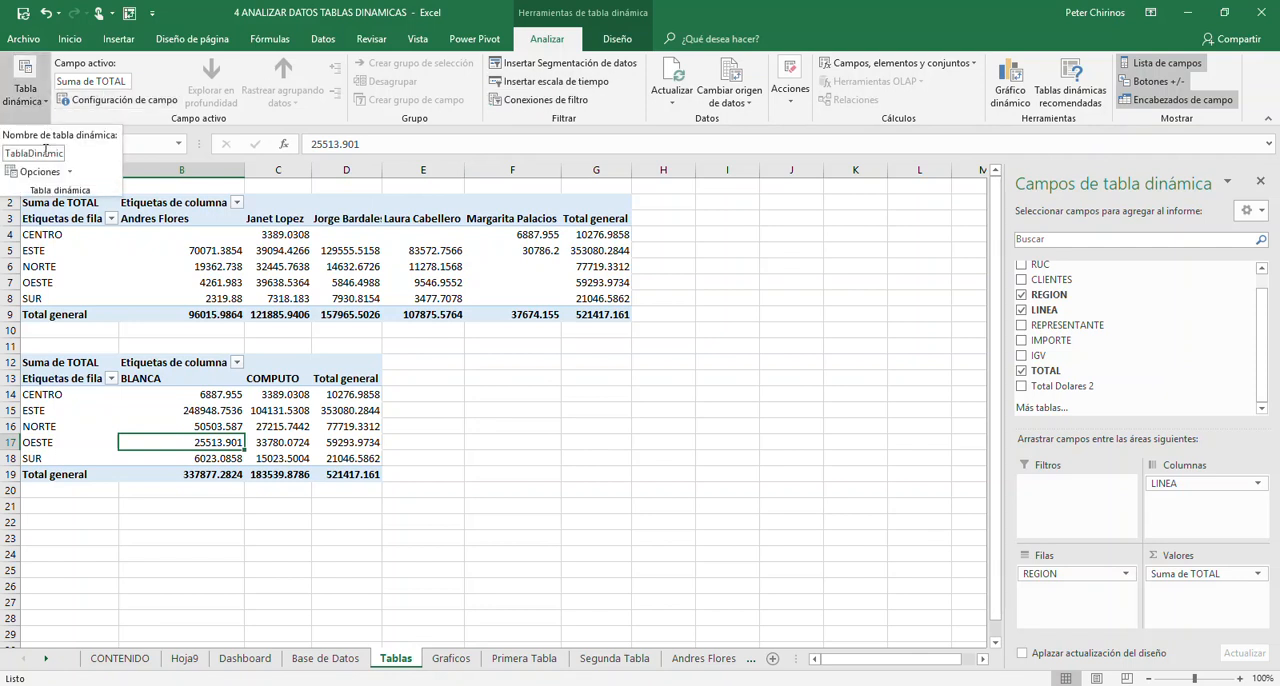
{"action": "double_click", "coordinate": [8, 153]}
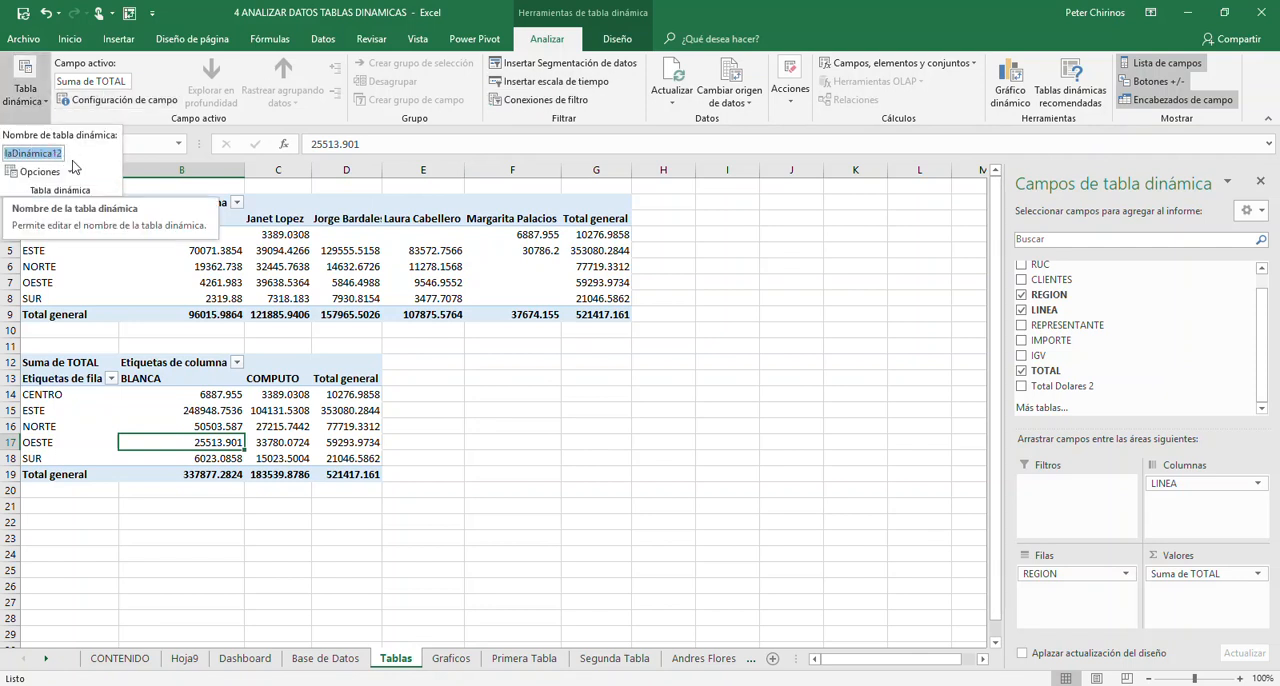
{"action": "type", "text": "Tabla"}
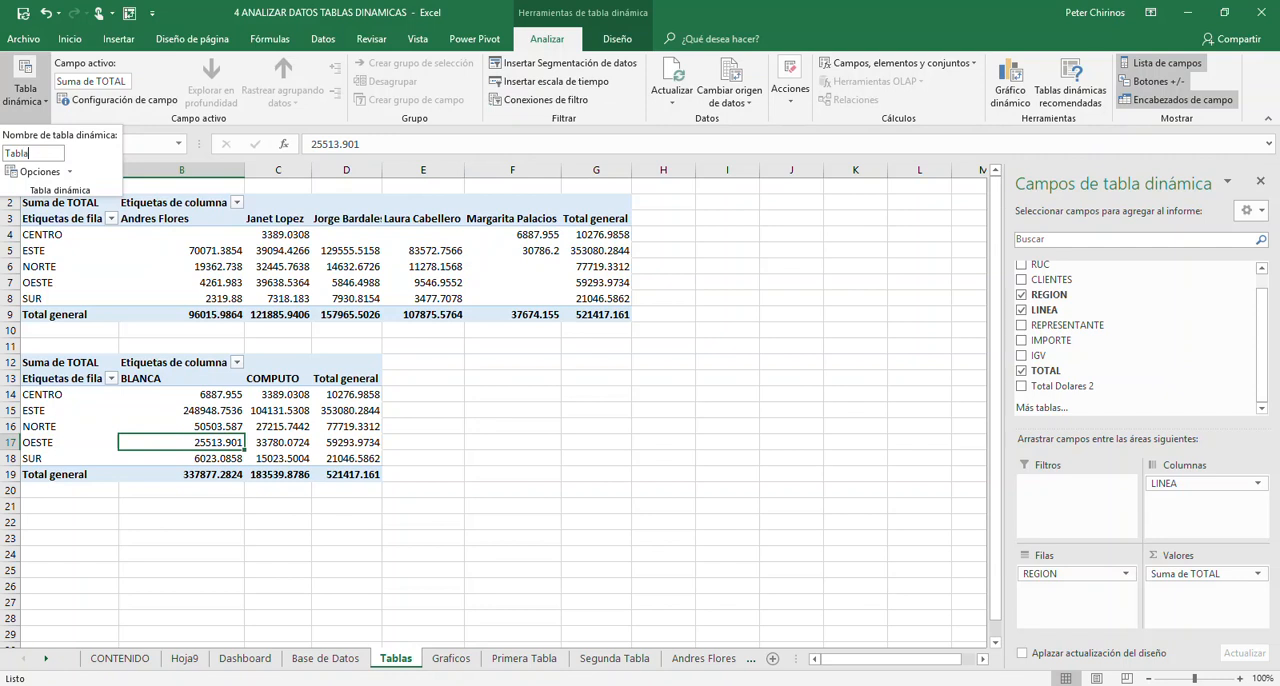
{"action": "type", "text": "_Datos_02"}
{"action": "key", "text": "Return"}
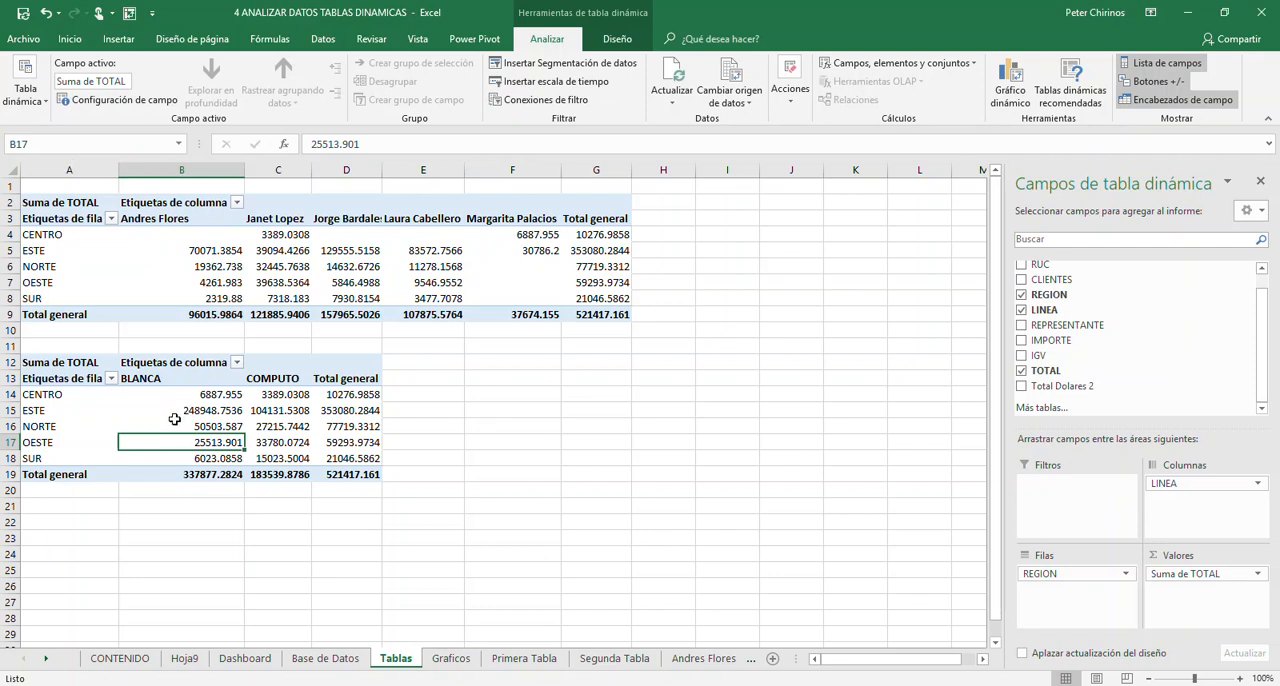
- Start a third PivotTable from the Base_de_Datos table and choose an existing worksheet as its destination
{"action": "left_click", "coordinate": [326, 658]}
{"action": "left_click", "coordinate": [240, 416]}
{"action": "left_click", "coordinate": [245, 348]}
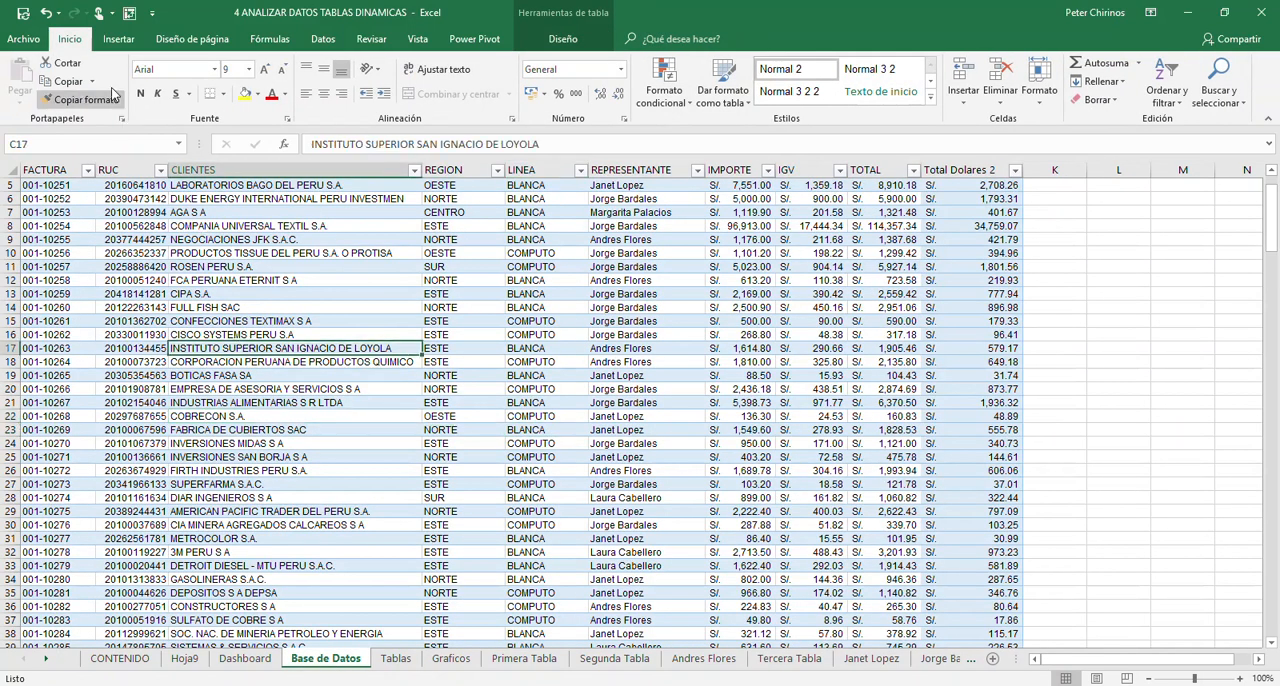
{"action": "left_click", "coordinate": [118, 39]}
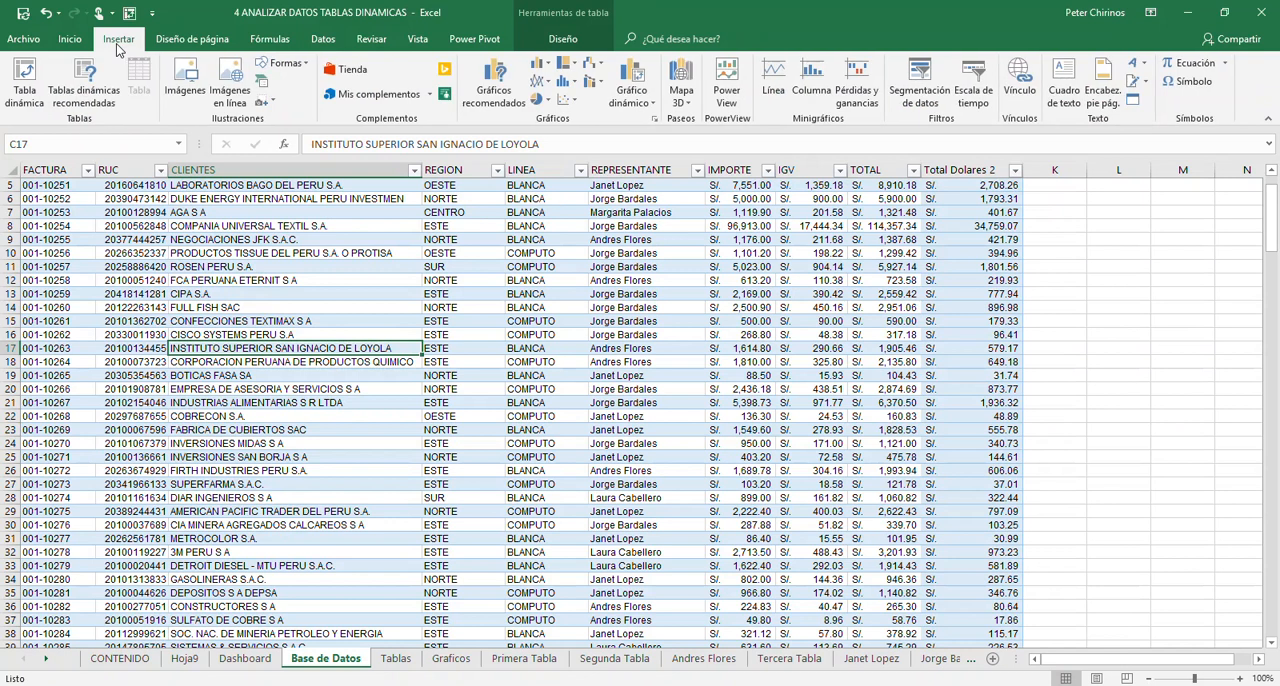
{"action": "left_click", "coordinate": [26, 80]}
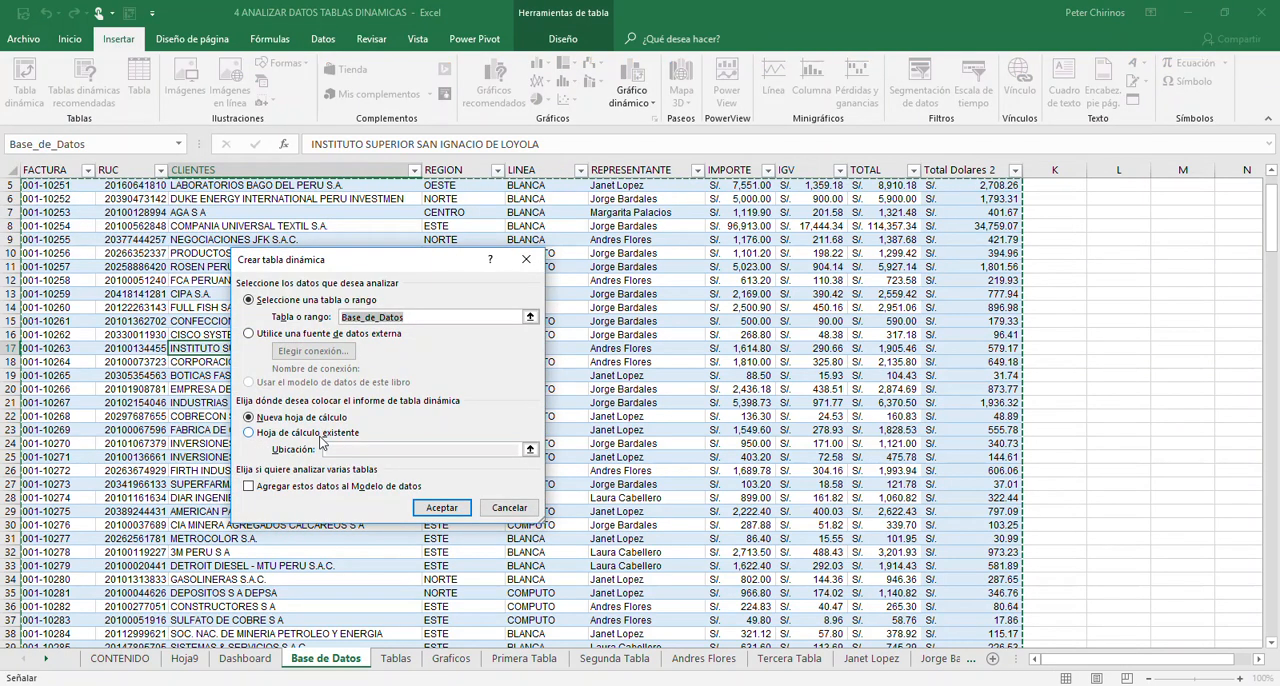
{"action": "left_click", "coordinate": [320, 436]}
- Set the third PivotTable's location to cell A22 of the Tablas sheet and create it
{"action": "left_click", "coordinate": [344, 451]}
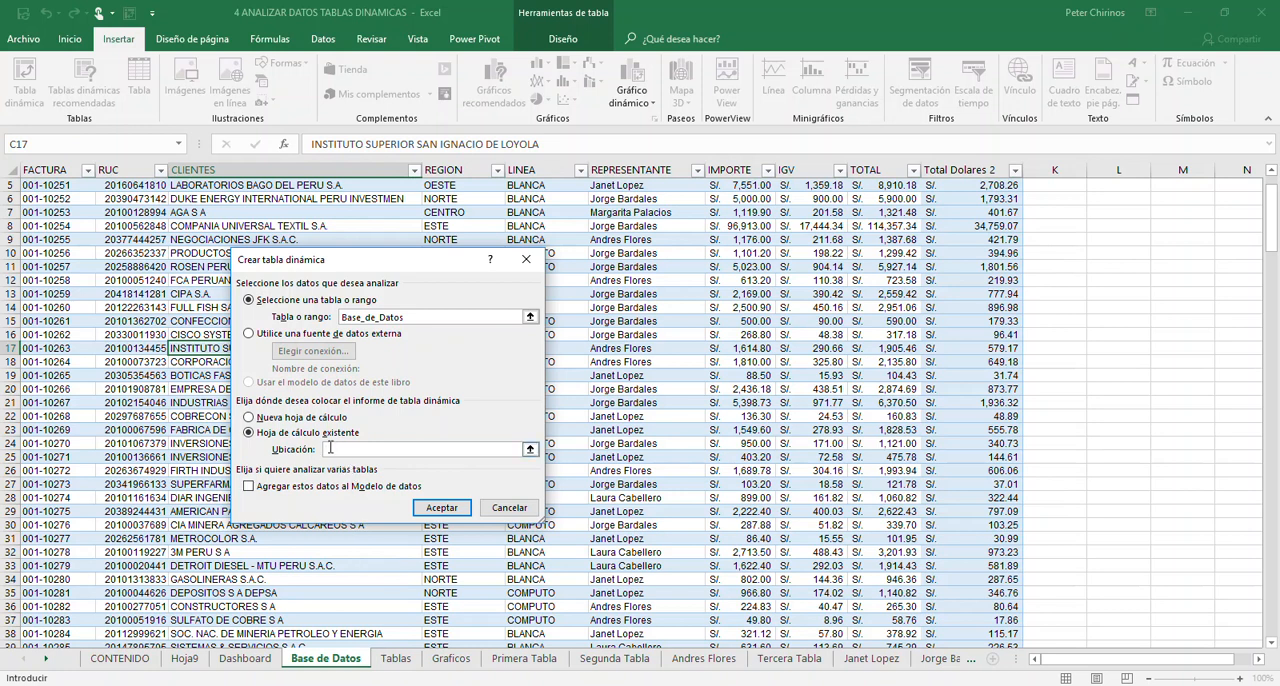
{"action": "left_click", "coordinate": [397, 659]}
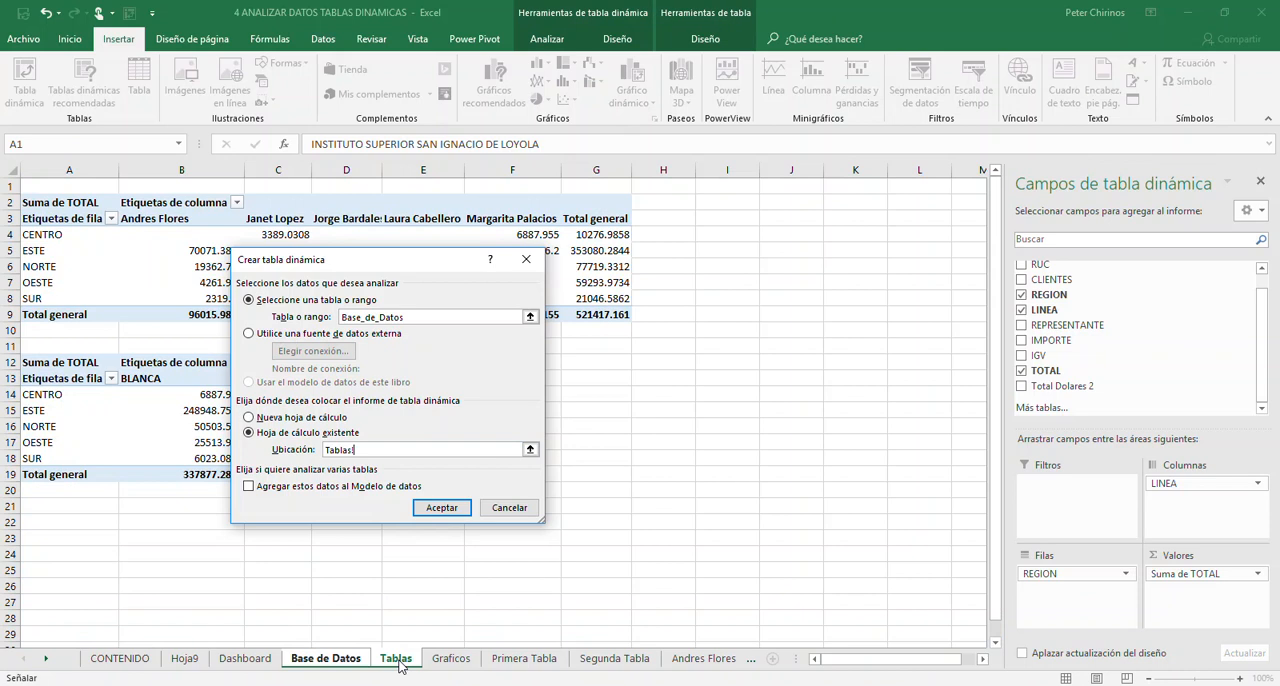
{"action": "left_click", "coordinate": [54, 521]}
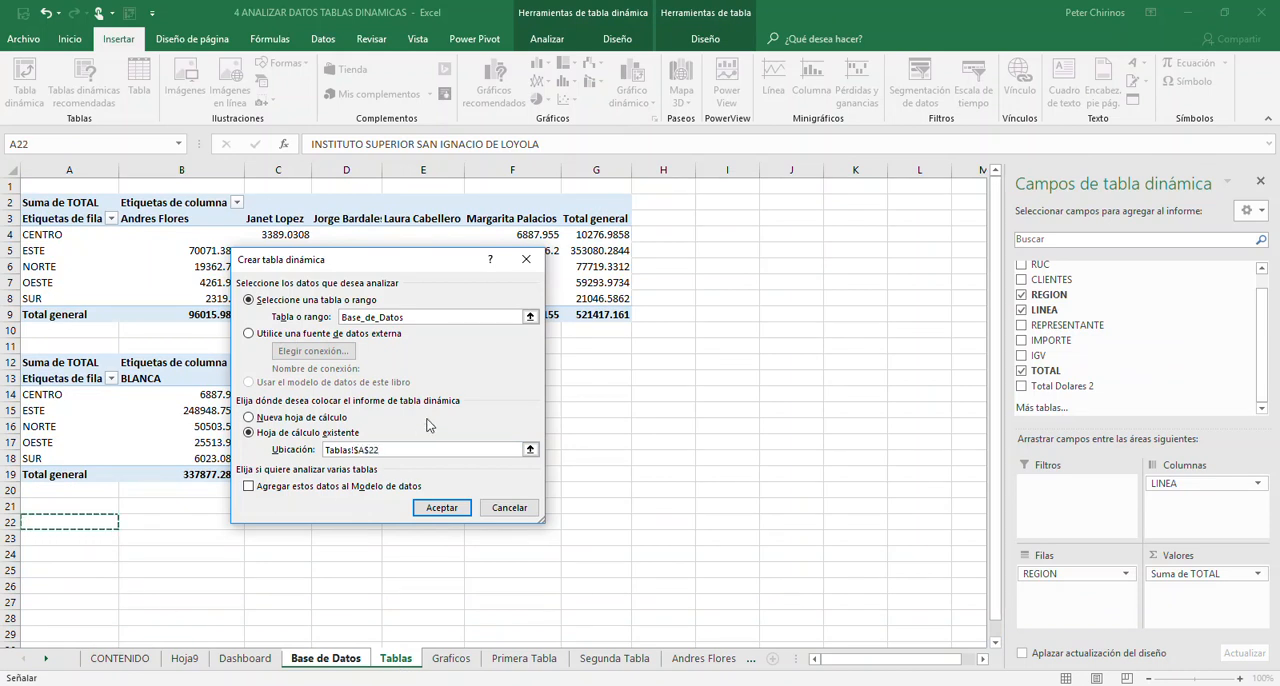
{"action": "left_click", "coordinate": [443, 508]}
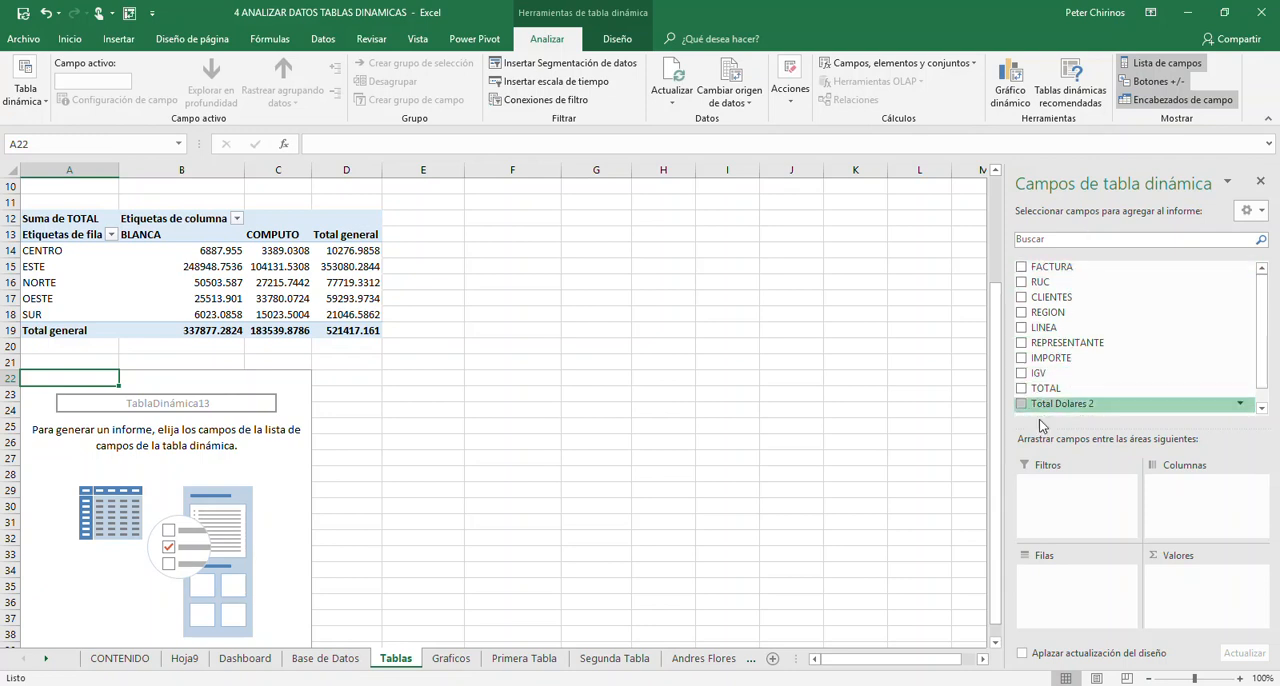
- Lay out the PivotTable at A22 with REPRESENTANTE as rows, LINEA as columns and the sum of TOTAL as values
{"action": "left_click", "coordinate": [1021, 343]}
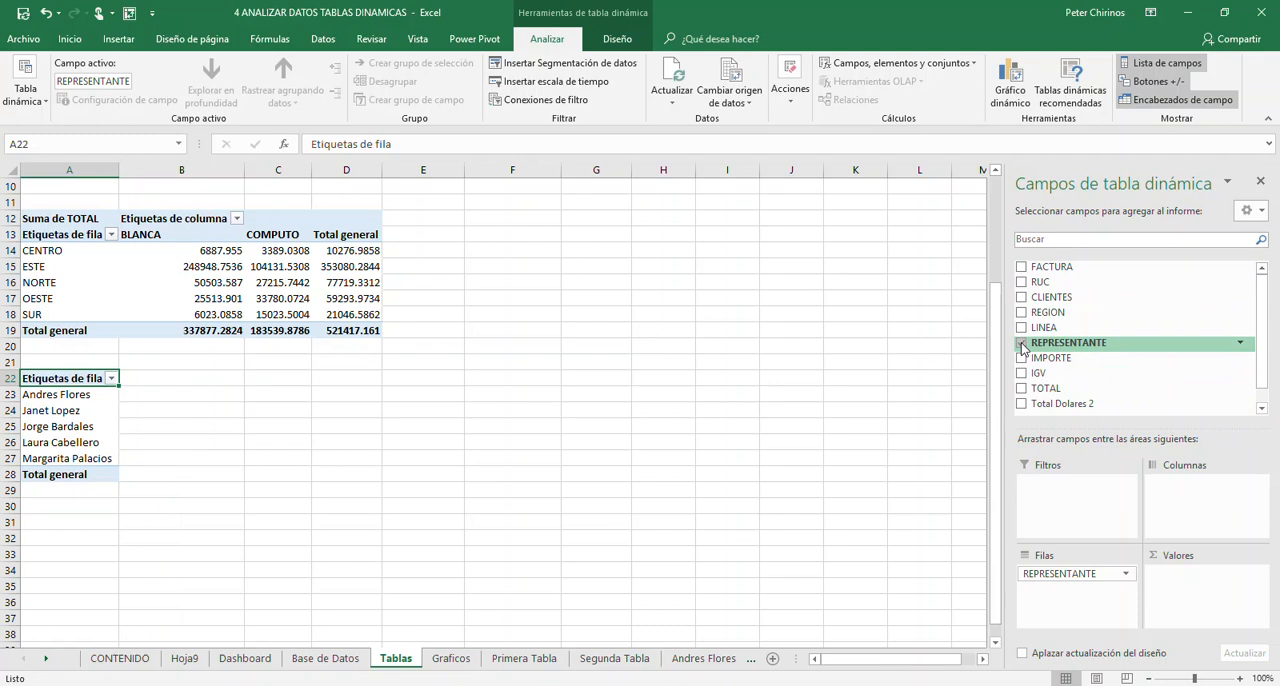
{"action": "left_click_drag", "start_coordinate": [1062, 330], "coordinate": [1200, 510]}
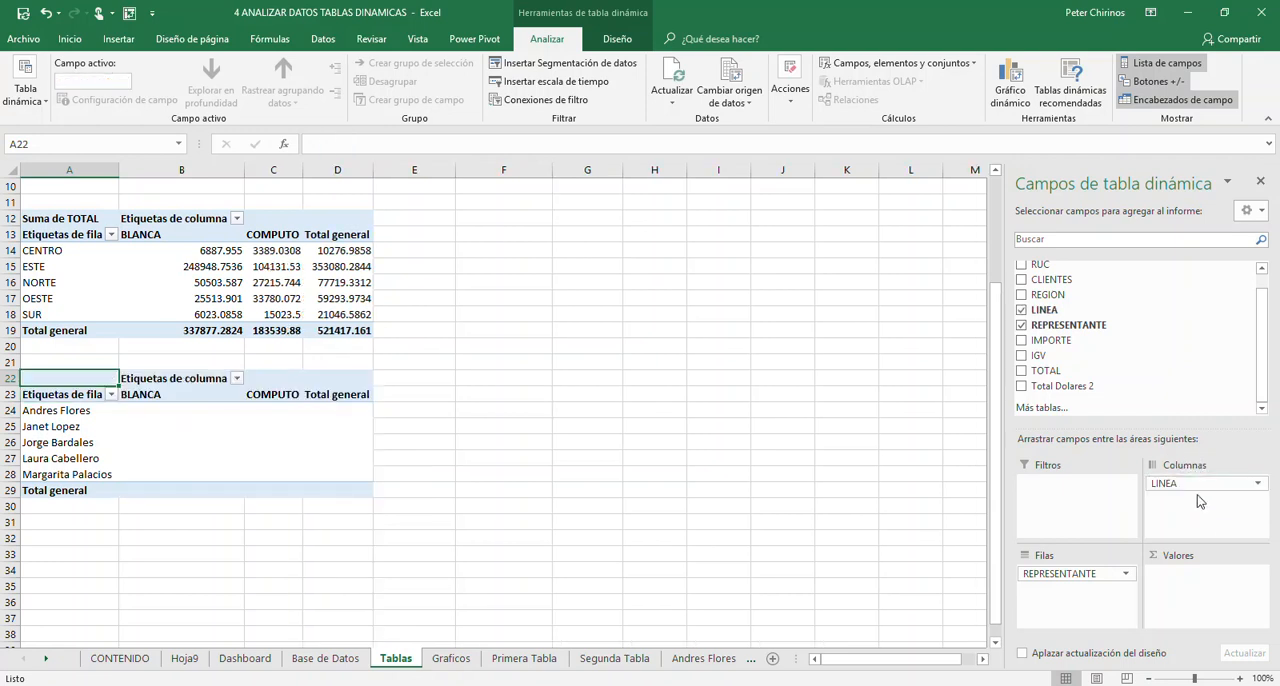
{"action": "left_click", "coordinate": [1022, 371]}
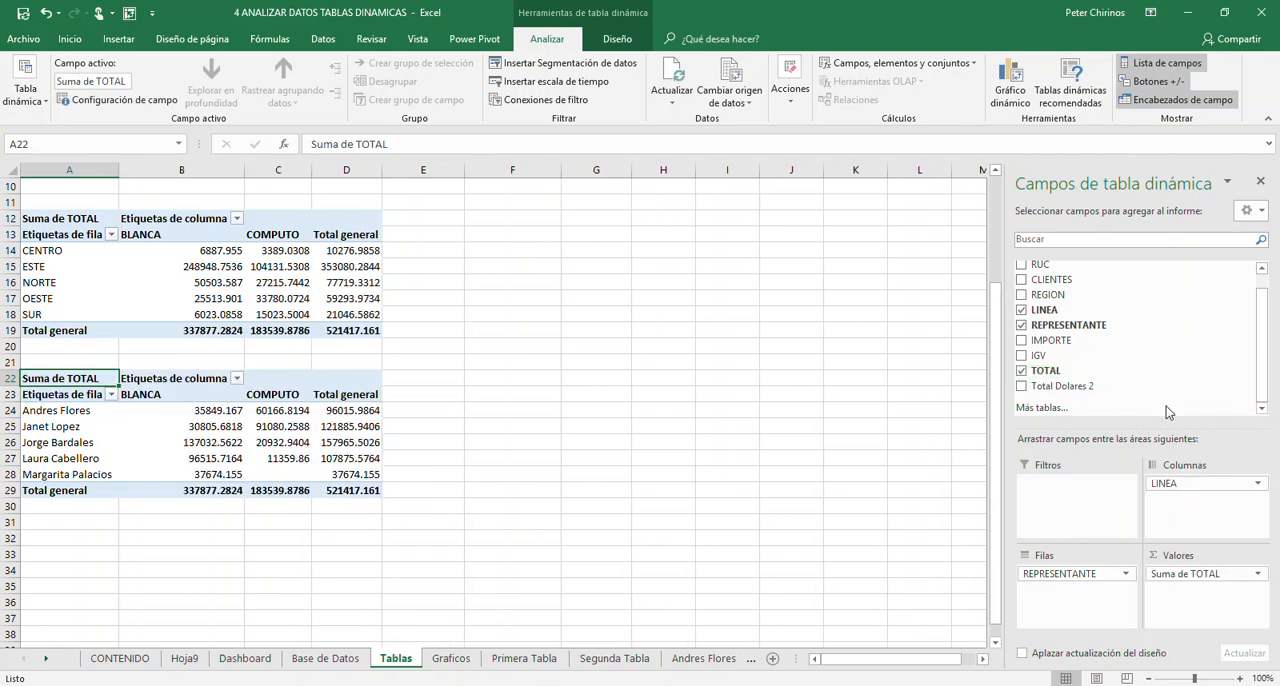
- Rename the representative-by-line PivotTable as Tabla_Datos_03
{"action": "left_click", "coordinate": [203, 442]}
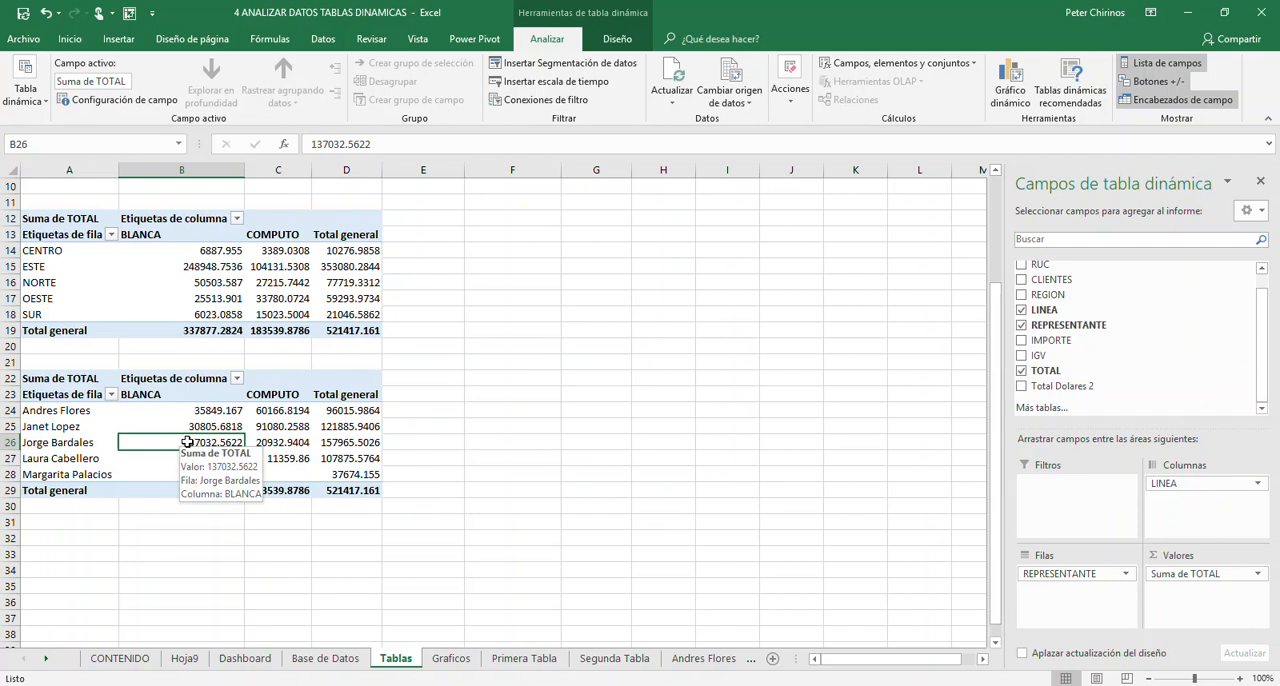
{"action": "left_click", "coordinate": [35, 100]}
{"action": "left_click", "coordinate": [40, 152]}
{"action": "type", "text": "Tabla_"}
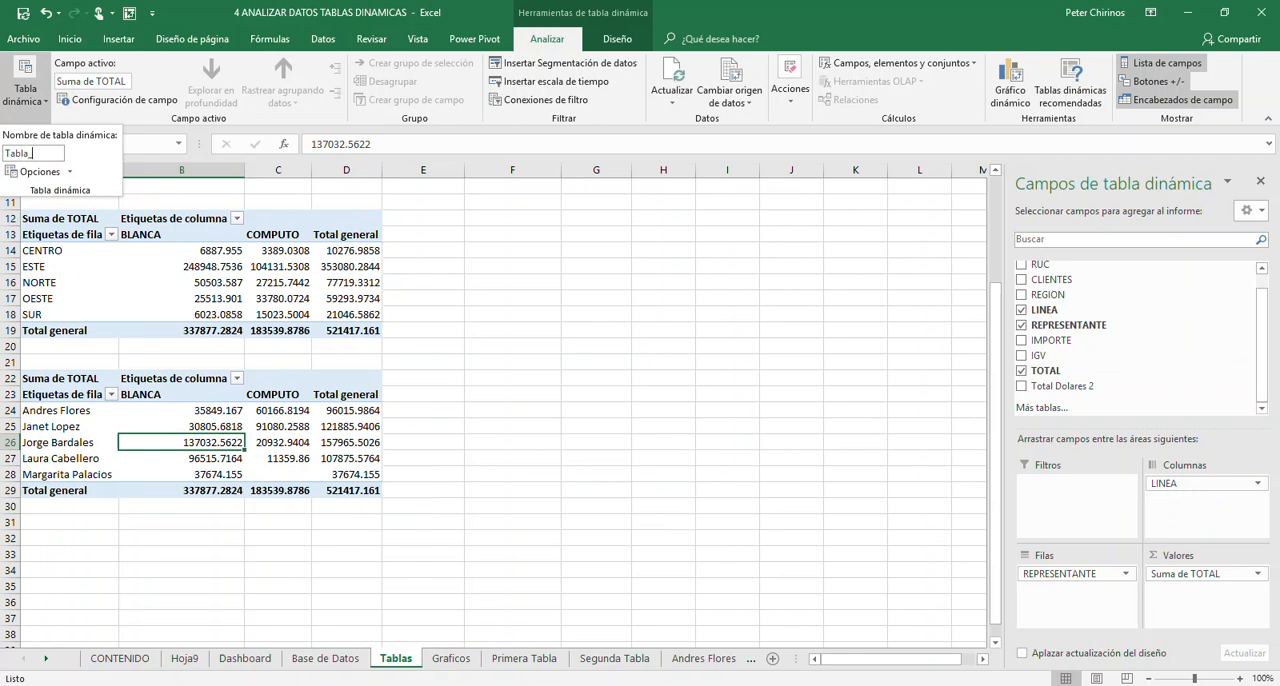
{"action": "type", "text": "Datos_03"}
{"action": "key", "text": "Return"}
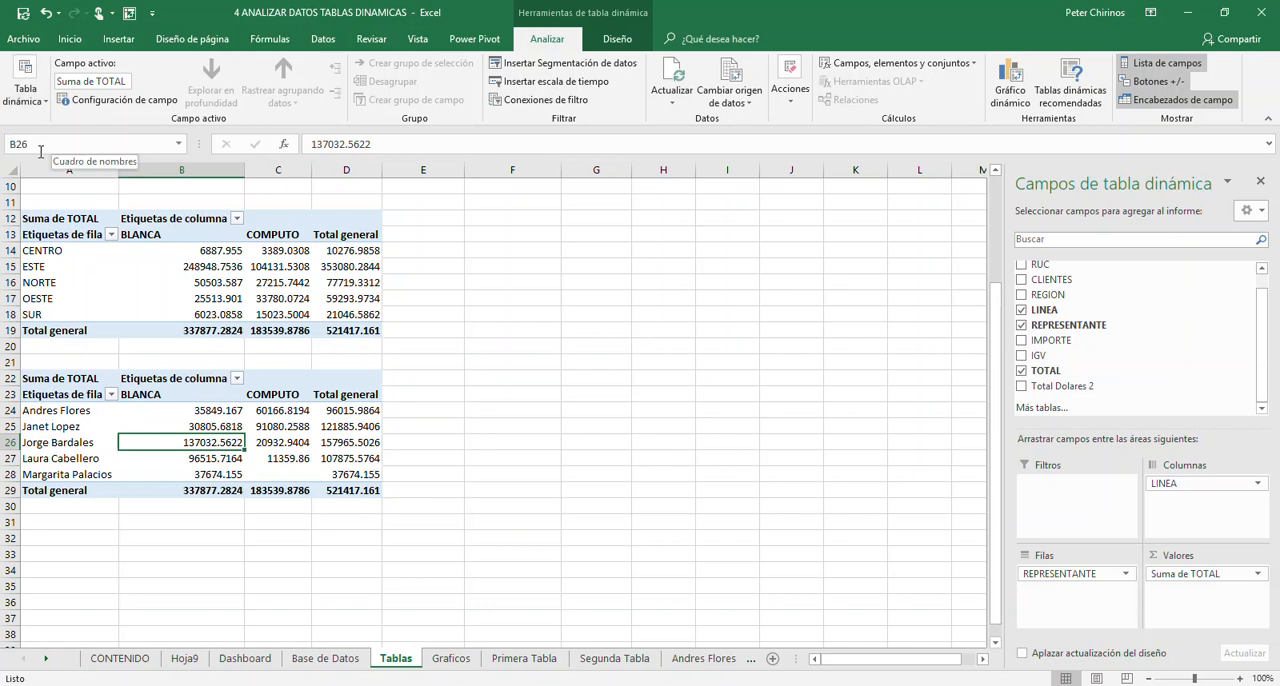
- Review the three PivotTables on the Tablas sheet and compare the fields each one uses
{"action": "left_click", "coordinate": [215, 410]}
{"action": "left_click", "coordinate": [212, 363]}
{"action": "left_click", "coordinate": [216, 283]}
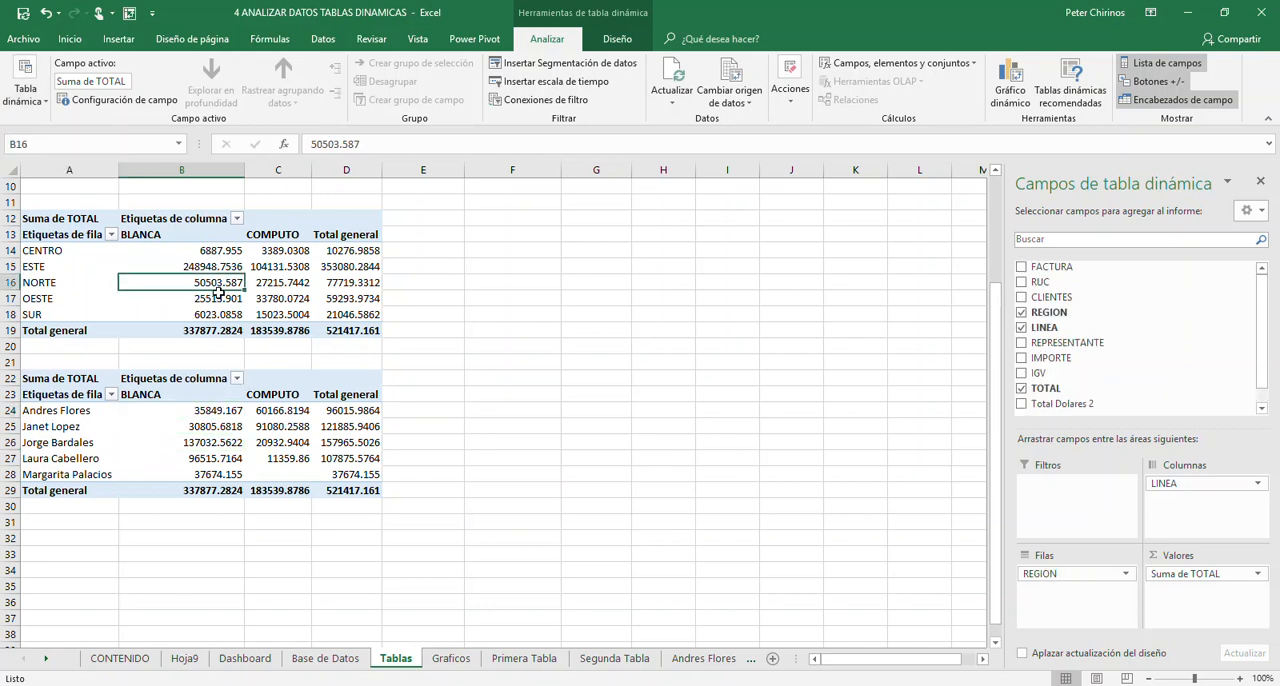
{"action": "scroll", "coordinate": [216, 283], "scroll_direction": "up", "scroll_amount": 3}
{"action": "left_click", "coordinate": [216, 283]}
{"action": "left_click", "coordinate": [207, 432]}
{"action": "left_click", "coordinate": [212, 522]}
{"action": "left_click", "coordinate": [210, 570]}
{"action": "left_click", "coordinate": [208, 426]}
{"action": "left_click", "coordinate": [230, 283]}
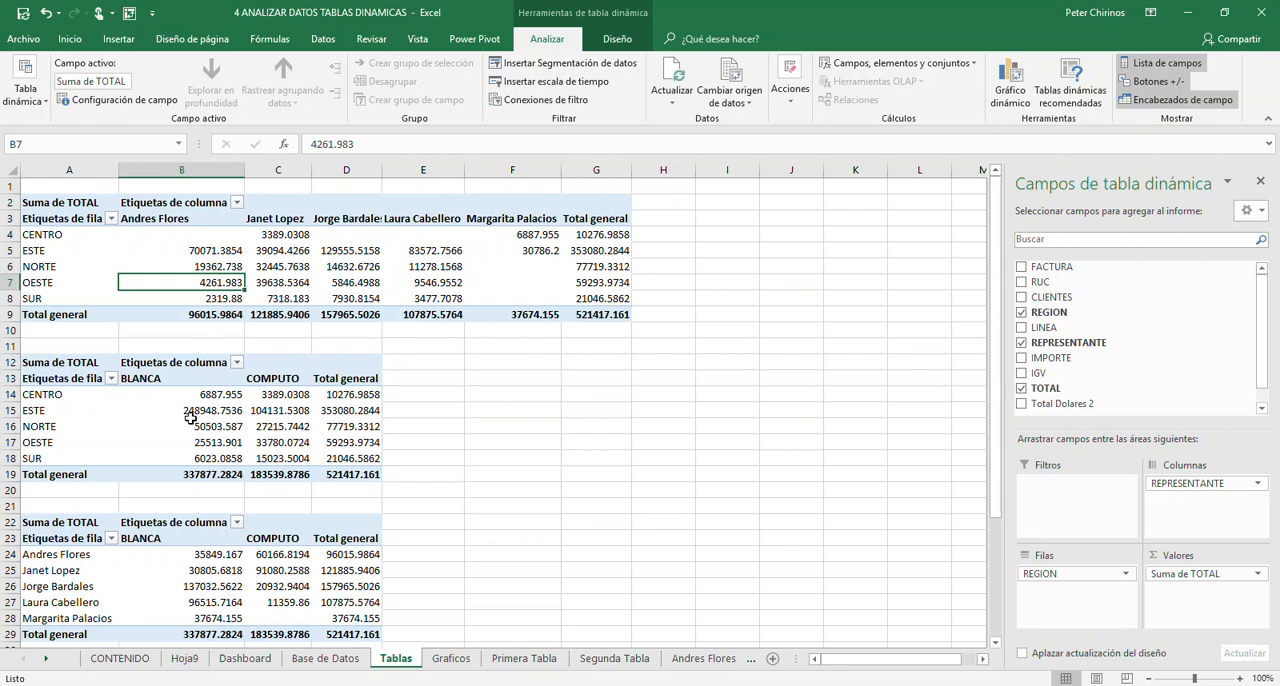
{"action": "scroll", "coordinate": [192, 423], "scroll_direction": "down", "scroll_amount": 3}
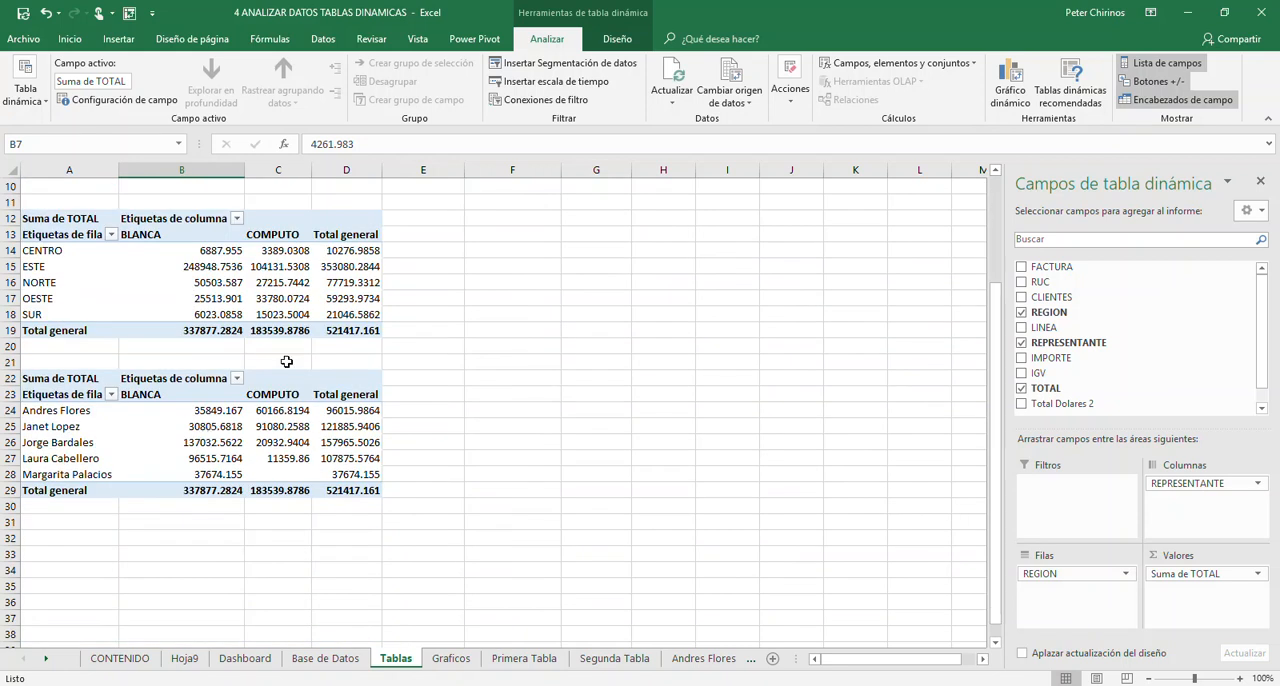
{"action": "scroll", "coordinate": [317, 334], "scroll_direction": "up", "scroll_amount": 3}
{"action": "mouse_move", "coordinate": [172, 258]}
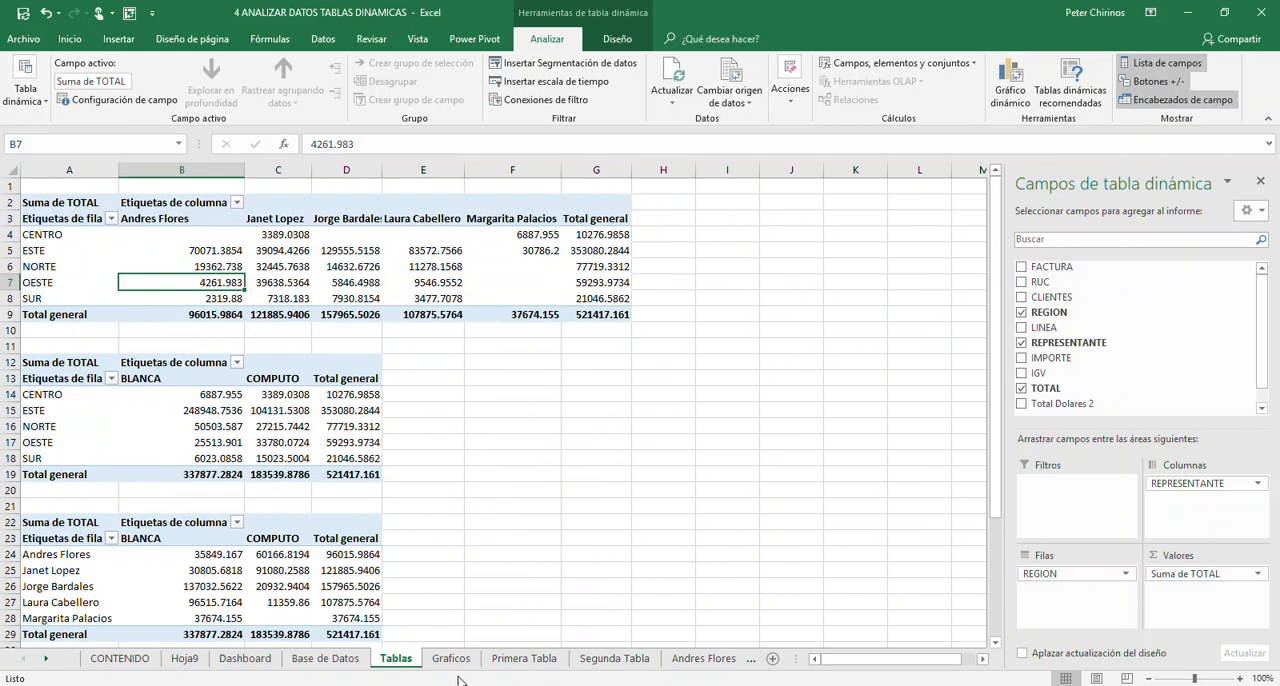
- Insert a clustered column (Columna agrupada) PivotChart from the region-by-representative PivotTable
{"action": "left_click", "coordinate": [165, 267]}
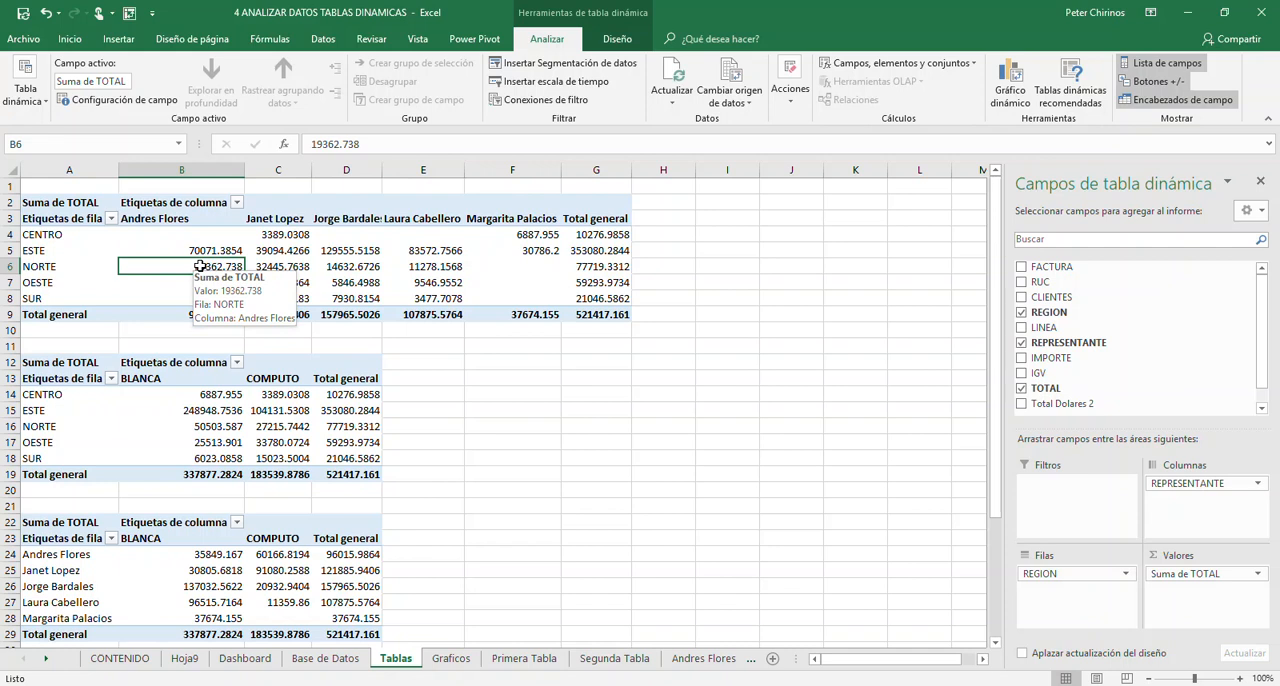
{"action": "left_click", "coordinate": [255, 265]}
{"action": "left_click", "coordinate": [207, 256]}
{"action": "left_click", "coordinate": [390, 266]}
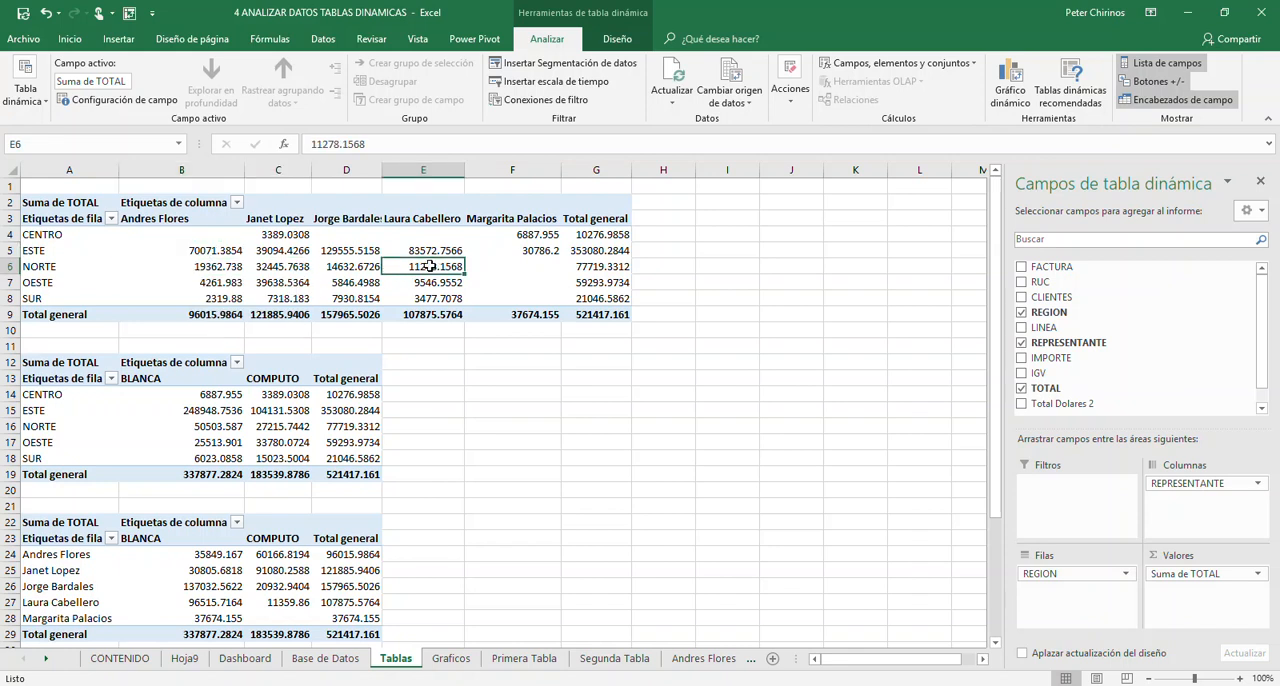
{"action": "left_click", "coordinate": [293, 265]}
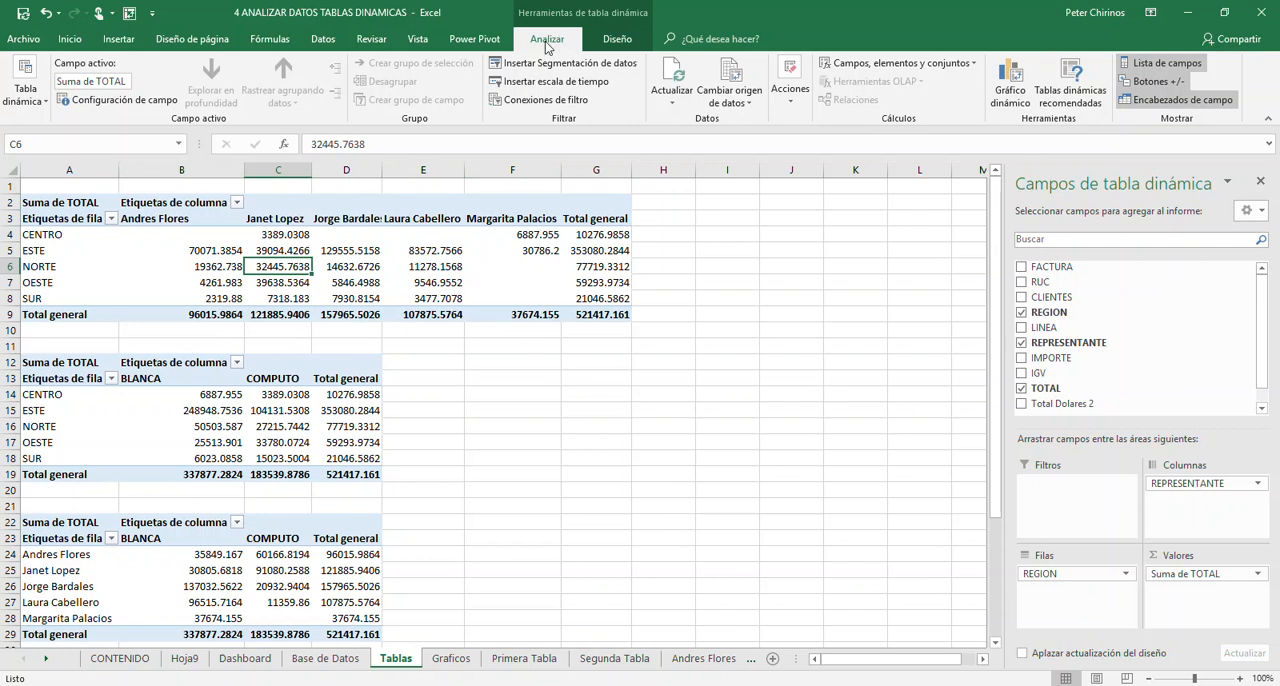
{"action": "left_click", "coordinate": [1014, 92]}
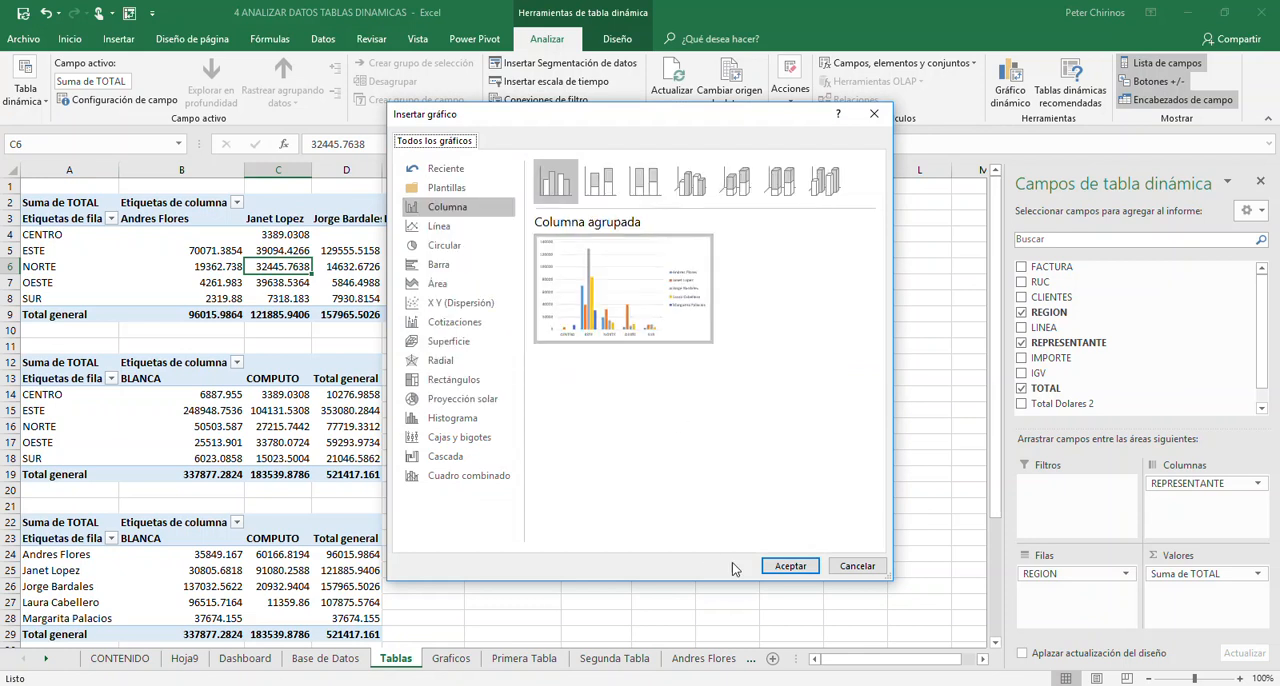
{"action": "left_click", "coordinate": [789, 566]}
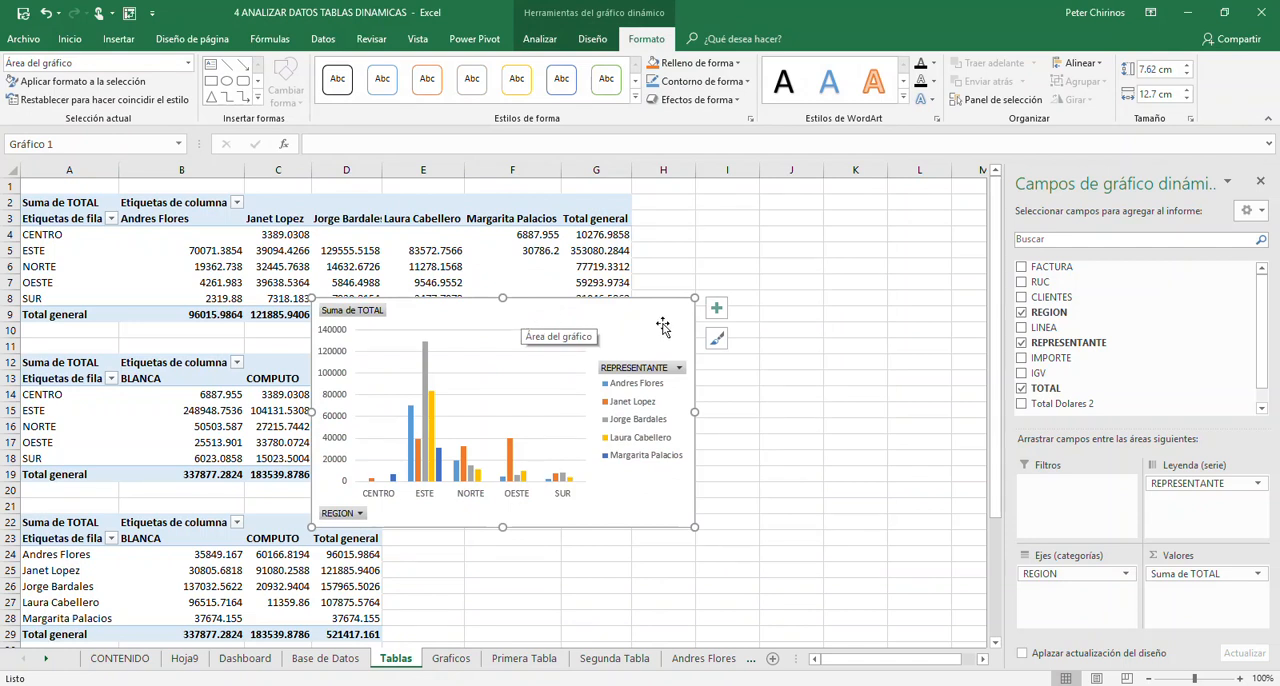
- Move the region-by-representative chart from the Tablas sheet to cell A1 of the Graficos sheet
{"action": "key", "text": "Delete"}
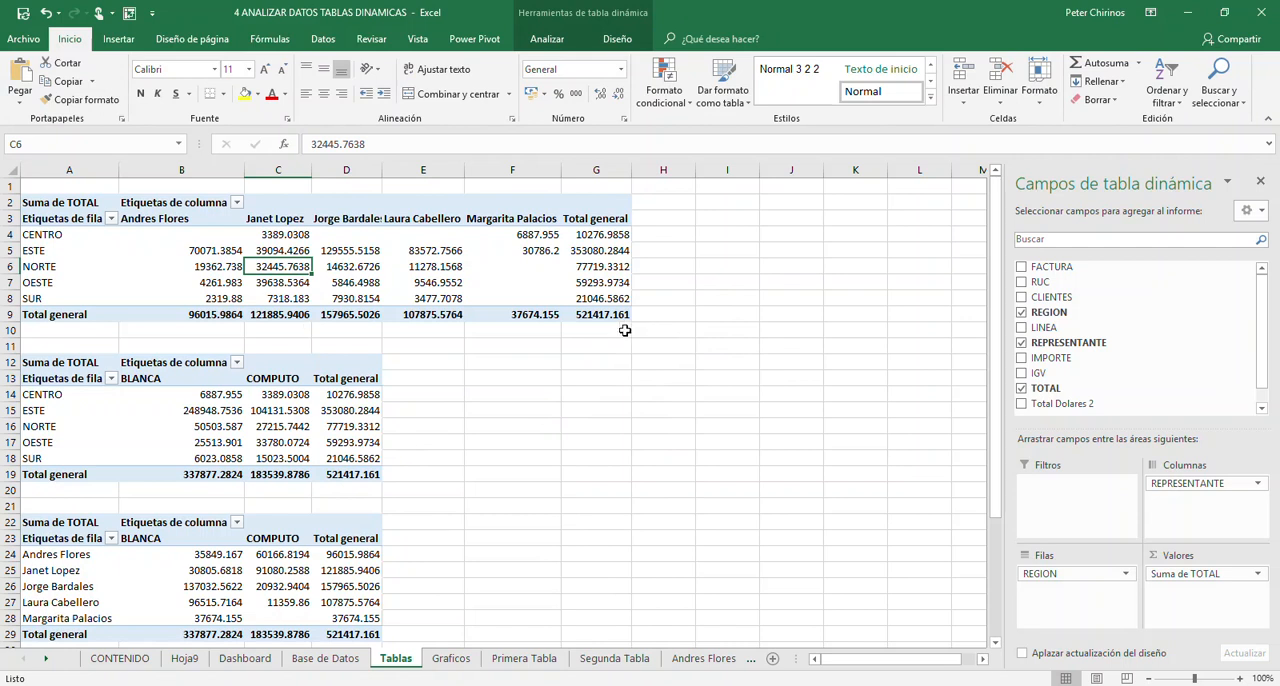
{"action": "left_click", "coordinate": [451, 658]}
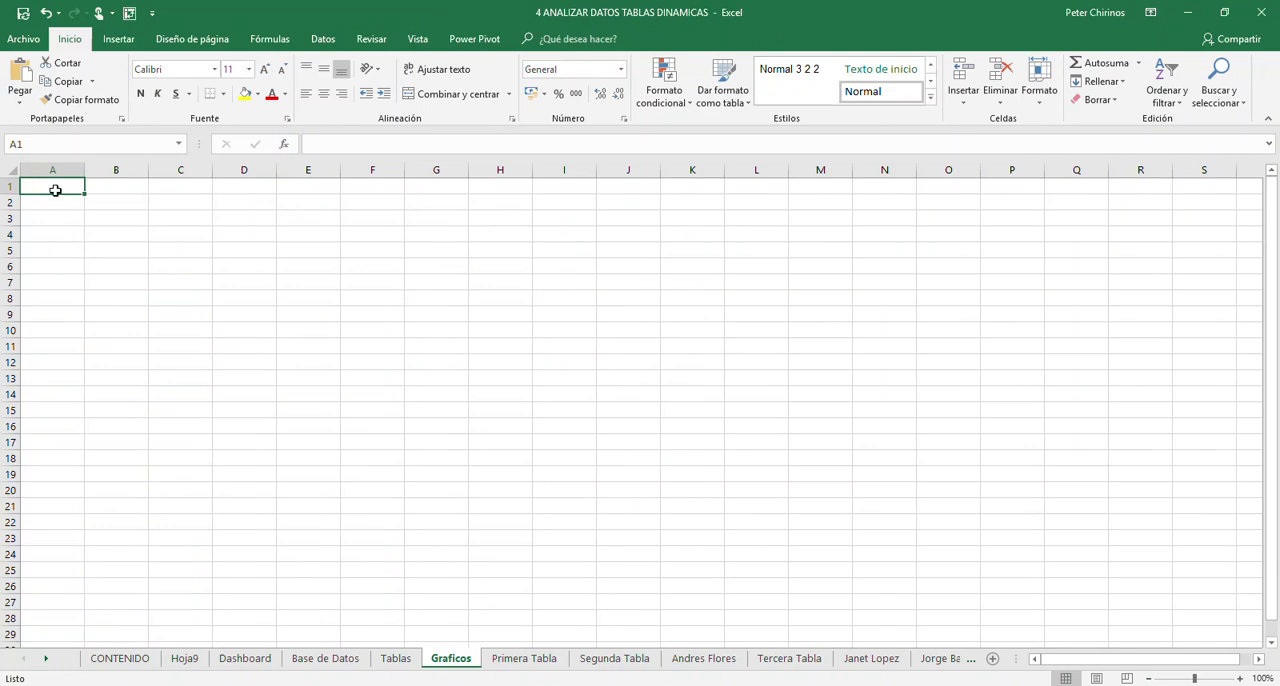
{"action": "key", "text": "ctrl+v"}
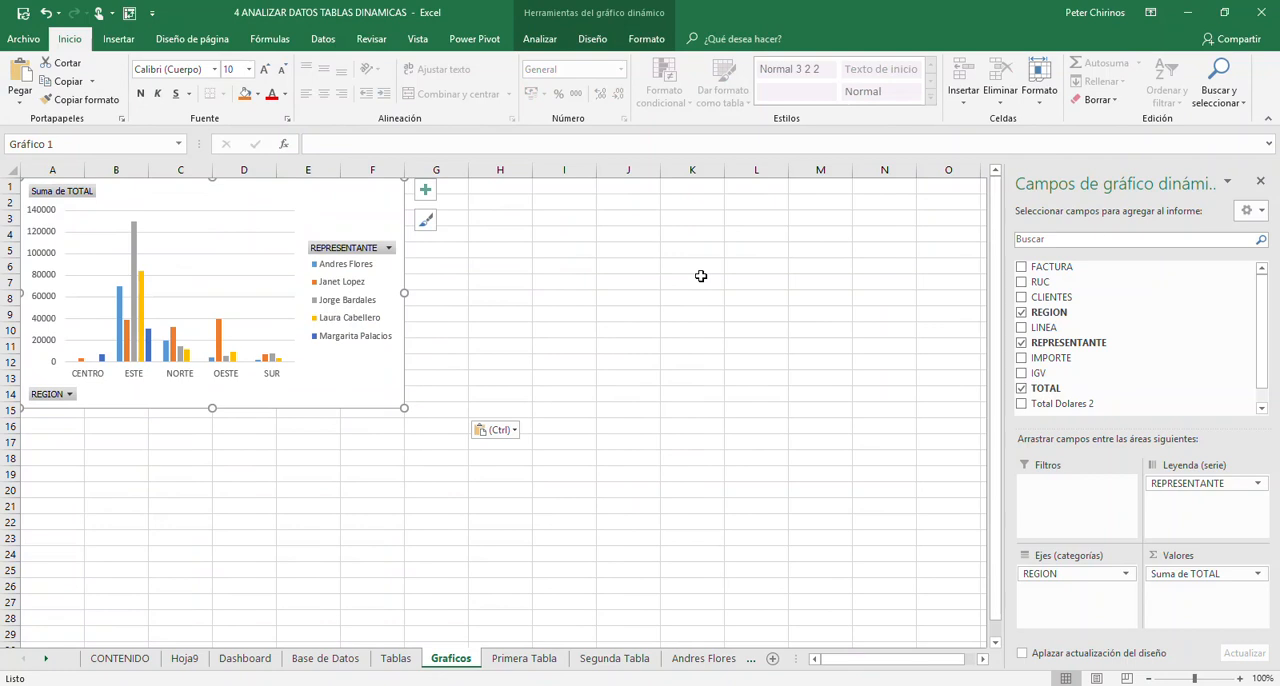
- Hide all field buttons on the region-by-representative chart and deselect it
{"action": "left_click", "coordinate": [537, 42]}
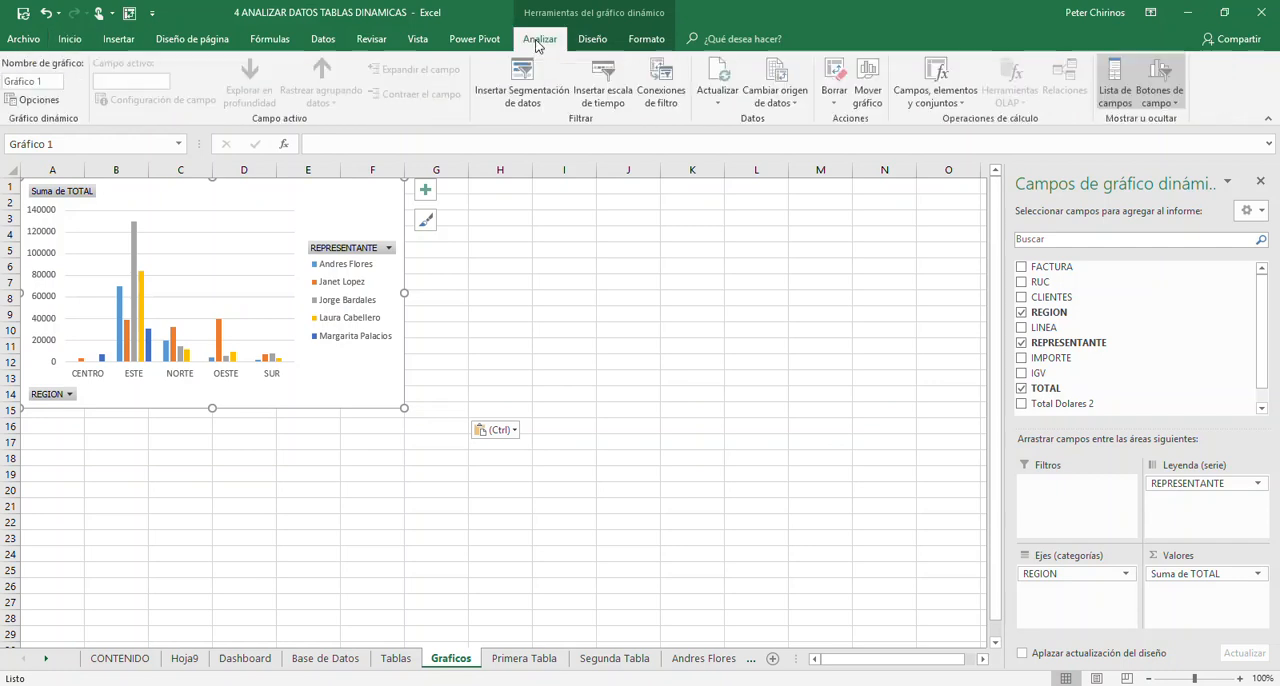
{"action": "left_click", "coordinate": [1179, 101]}
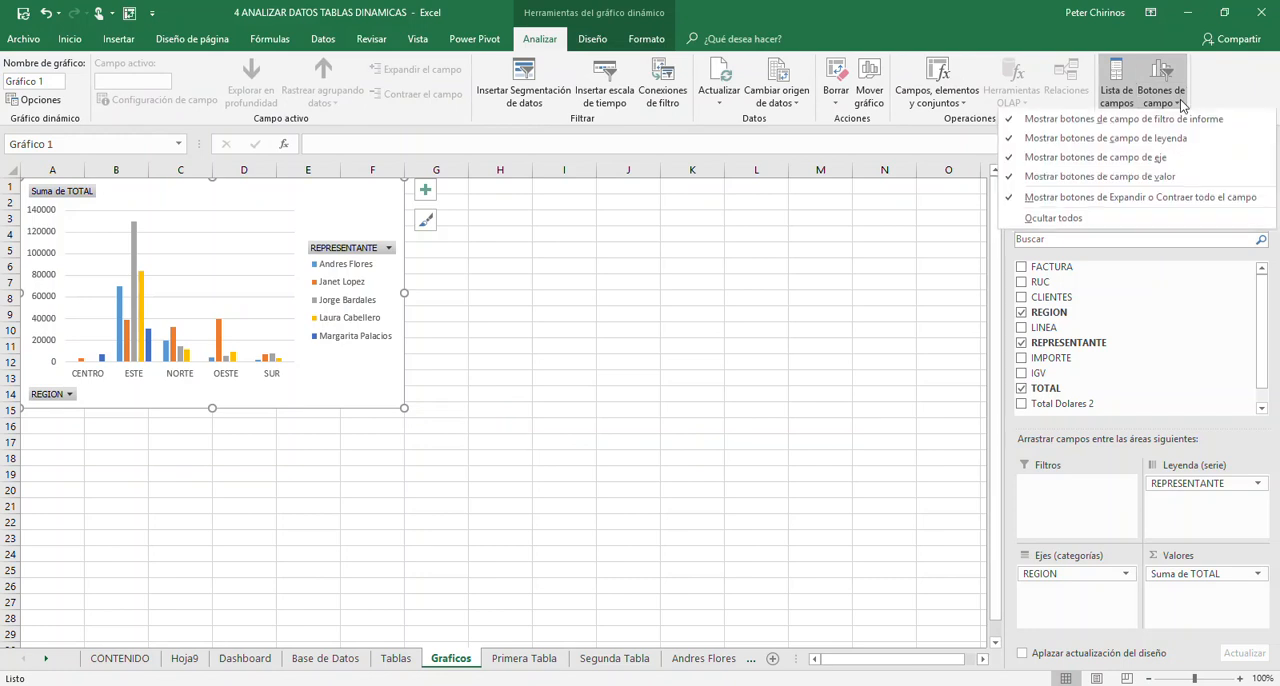
{"action": "left_click", "coordinate": [1093, 223]}
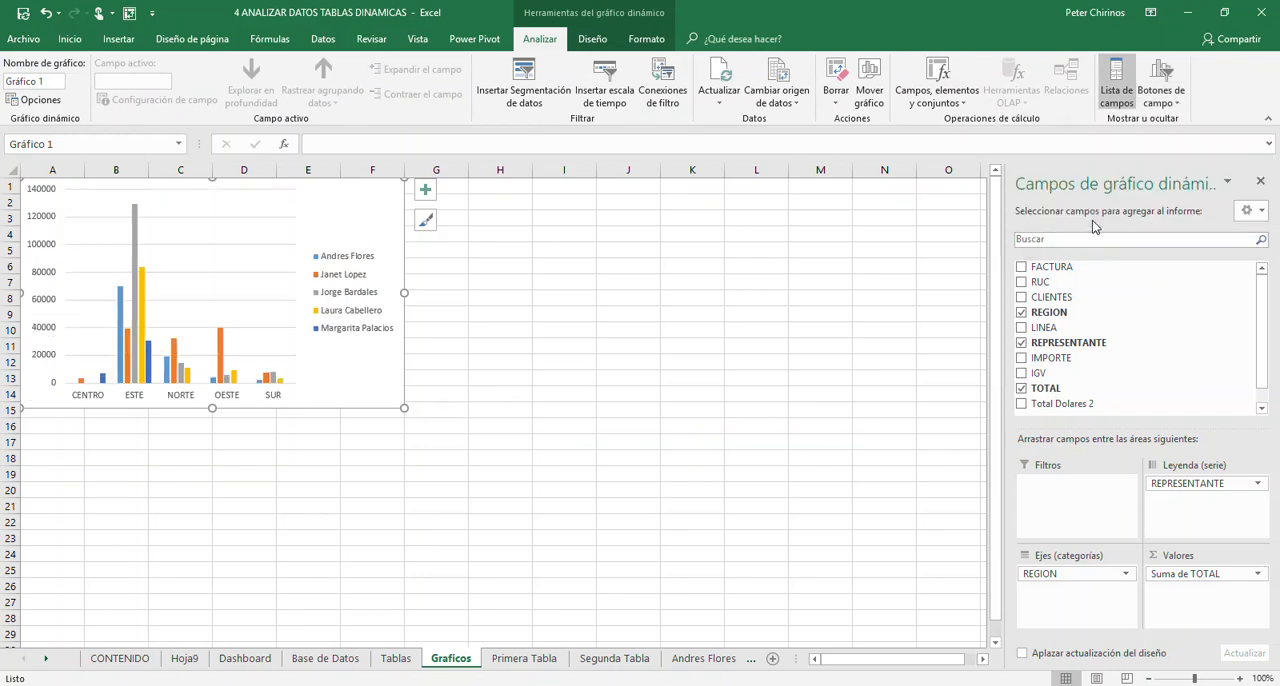
{"action": "left_click", "coordinate": [85, 458]}
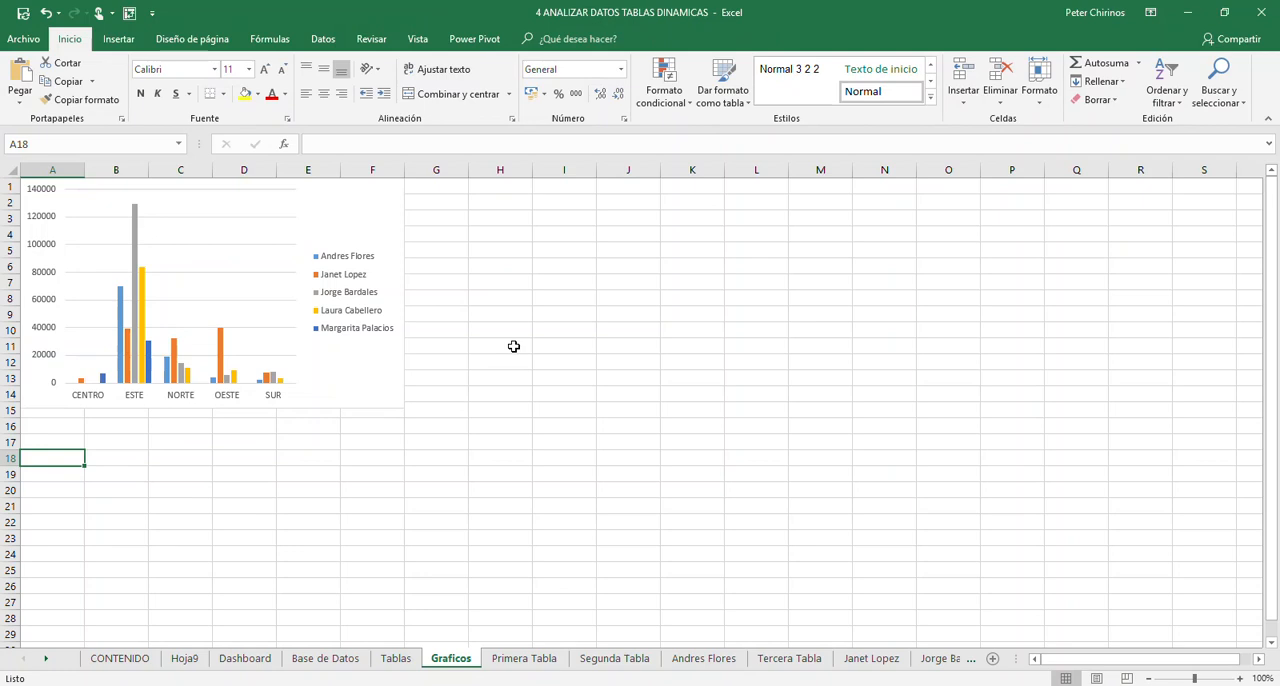
- Insert a clustered column (Columna agrupada) PivotChart from the region-by-line PivotTable on the Tablas sheet
{"action": "left_click", "coordinate": [395, 658]}
{"action": "left_click", "coordinate": [152, 418]}
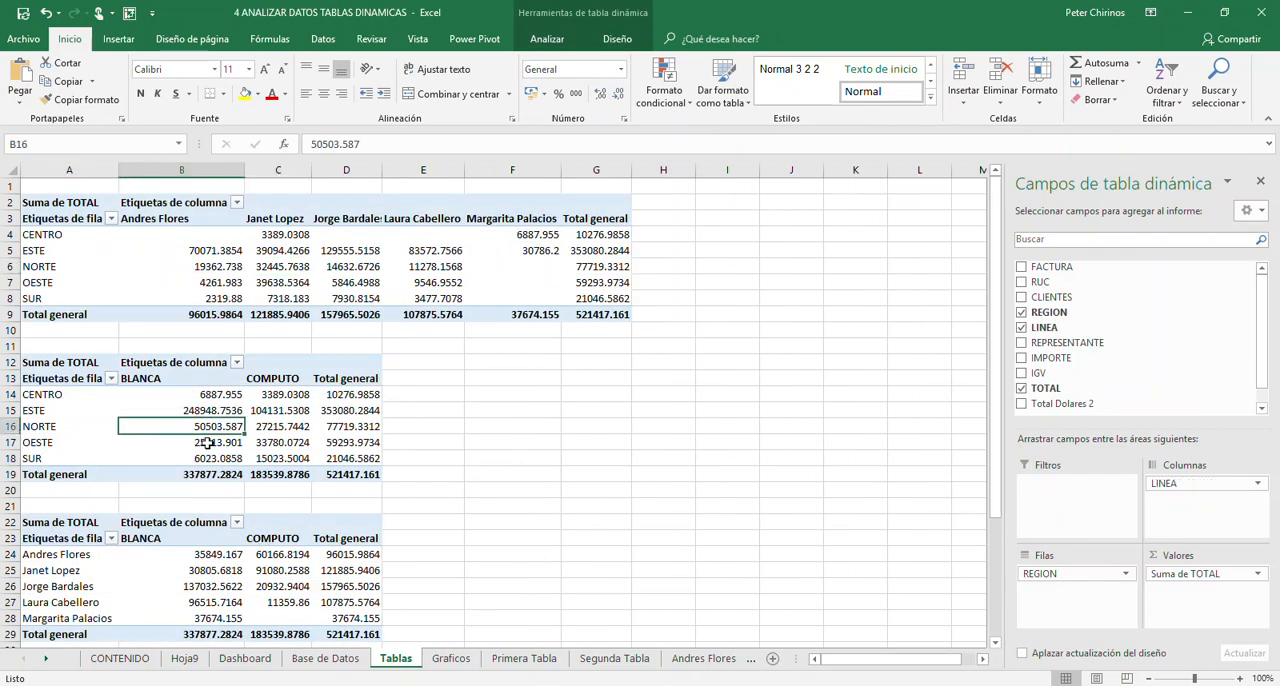
{"action": "left_click", "coordinate": [560, 39]}
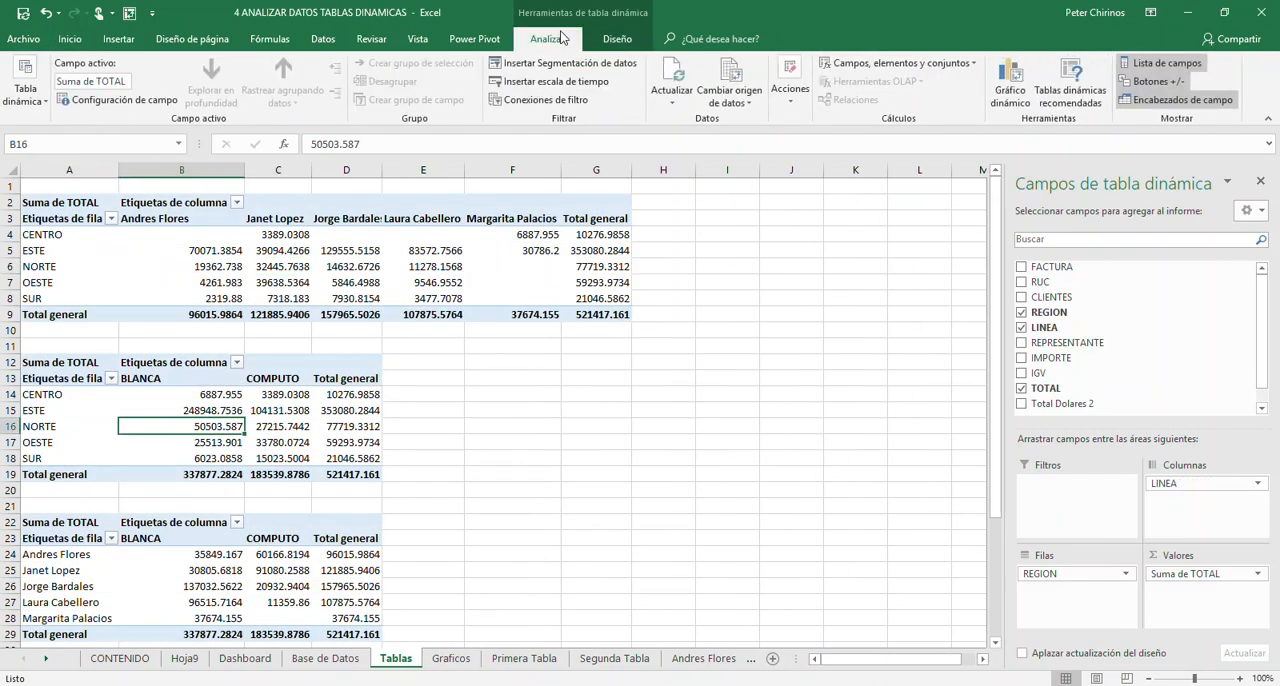
{"action": "left_click", "coordinate": [1010, 88]}
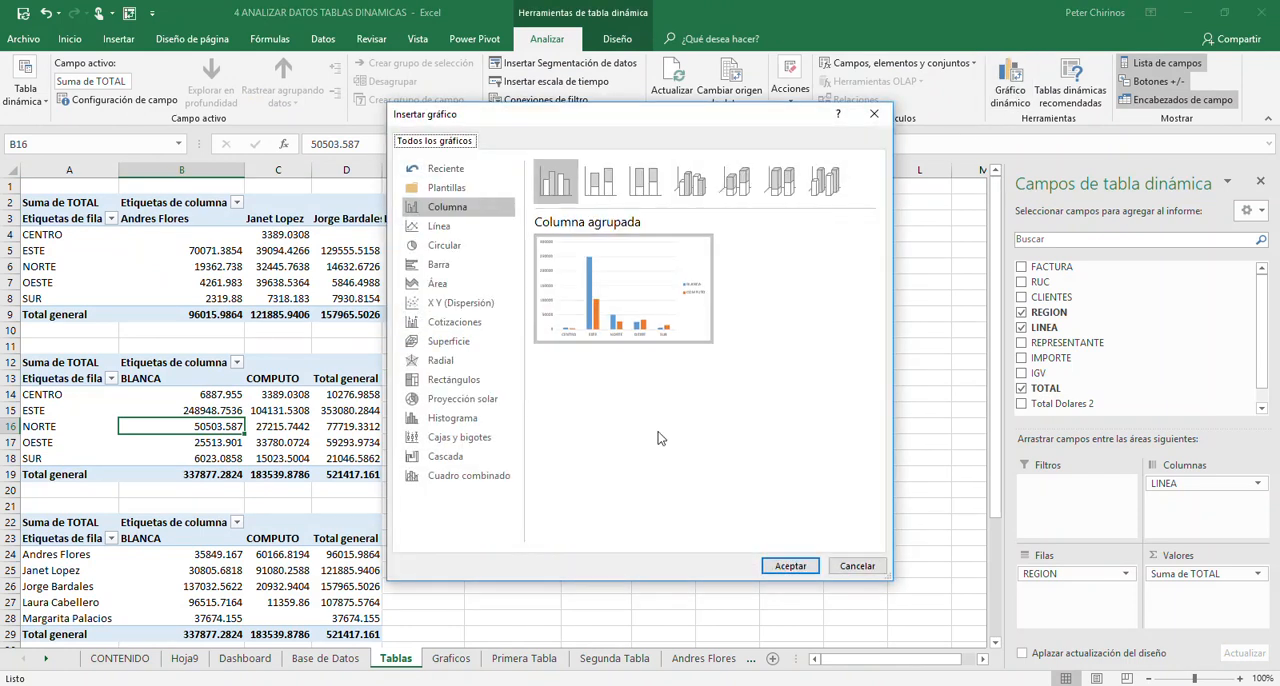
{"action": "left_click", "coordinate": [783, 566]}
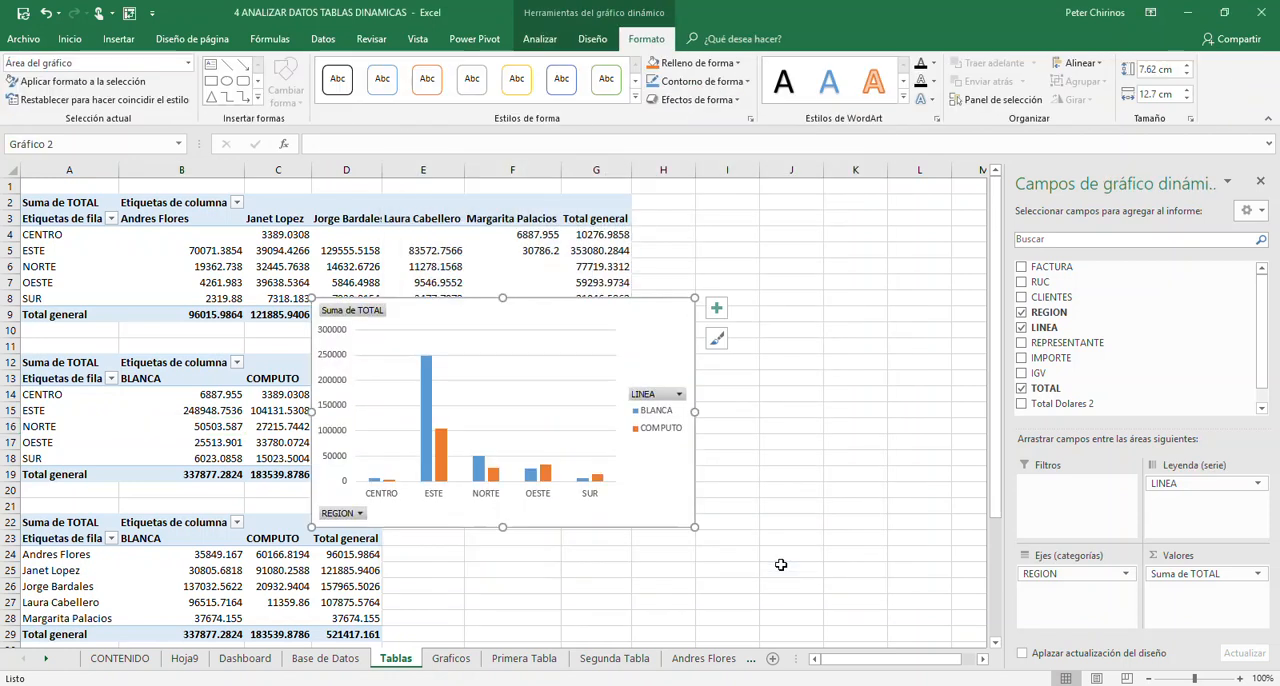
- Move the region-by-line chart from the Tablas sheet to cell A16 of the Graficos sheet
{"action": "key", "text": "ctrl"}
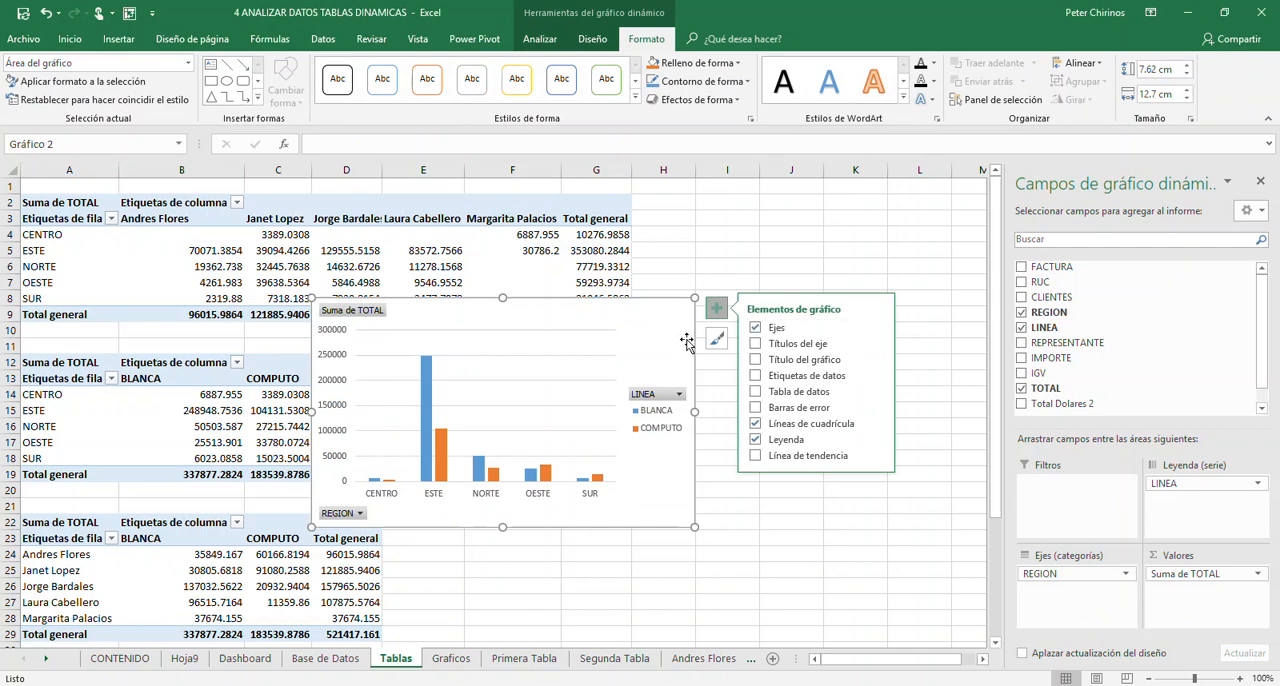
{"action": "key", "text": "Delete"}
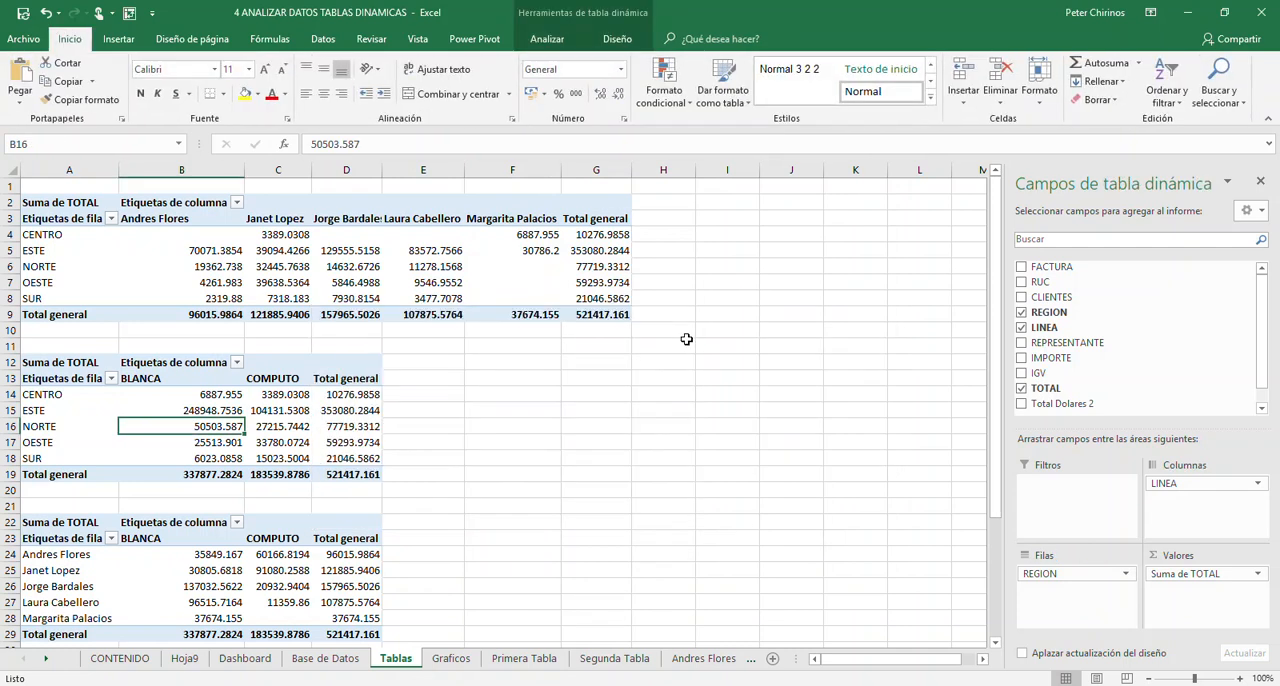
{"action": "left_click", "coordinate": [451, 660]}
{"action": "left_click", "coordinate": [45, 425]}
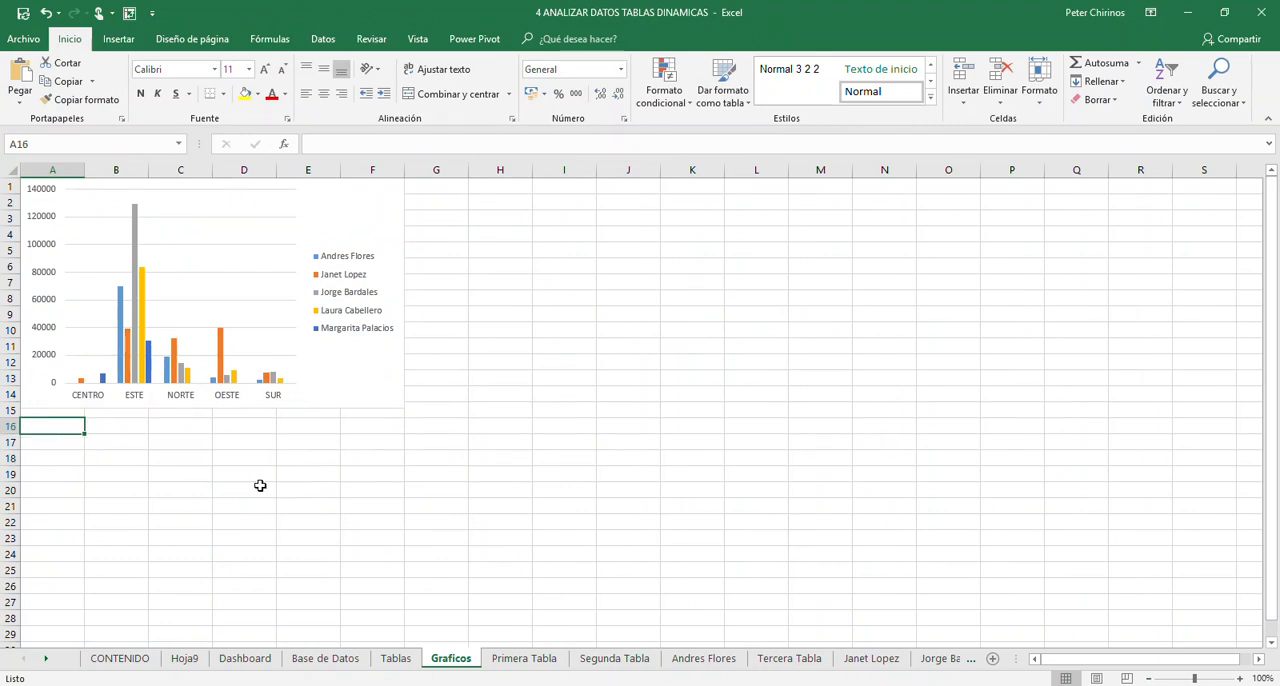
{"action": "key", "text": "ctrl+v"}
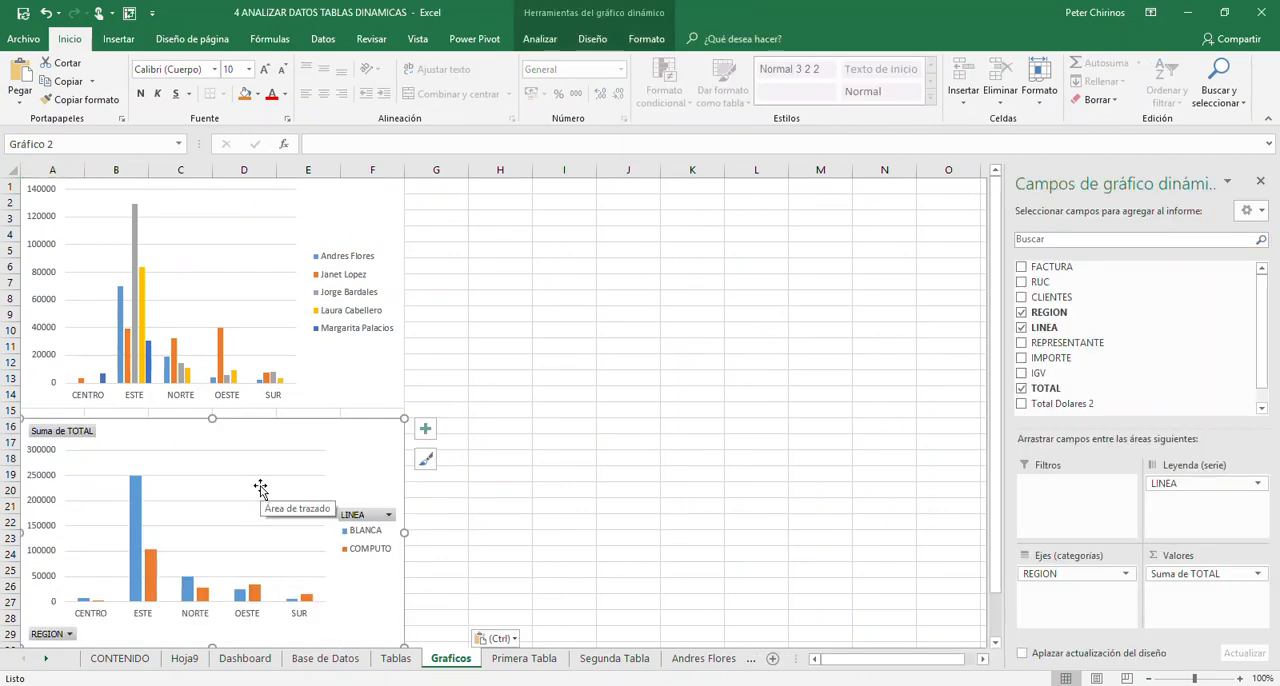
- Hide all field buttons on the region-by-line chart
{"action": "left_click", "coordinate": [539, 39]}
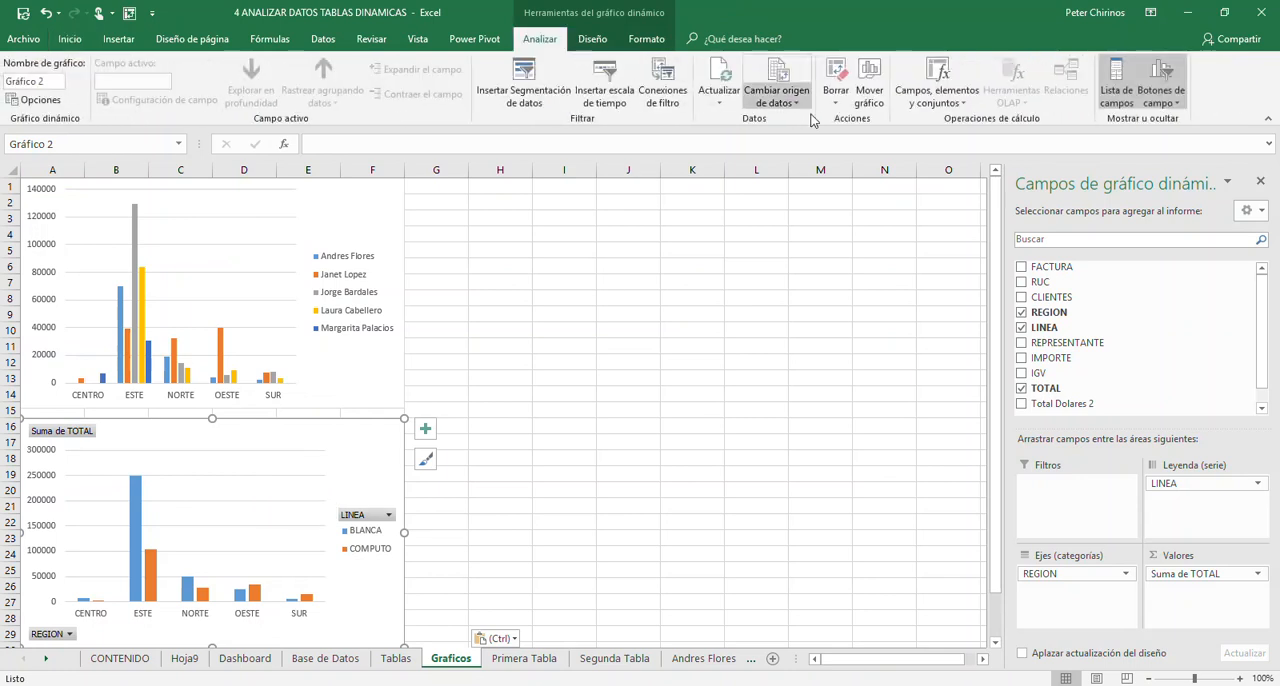
{"action": "left_click", "coordinate": [1172, 103]}
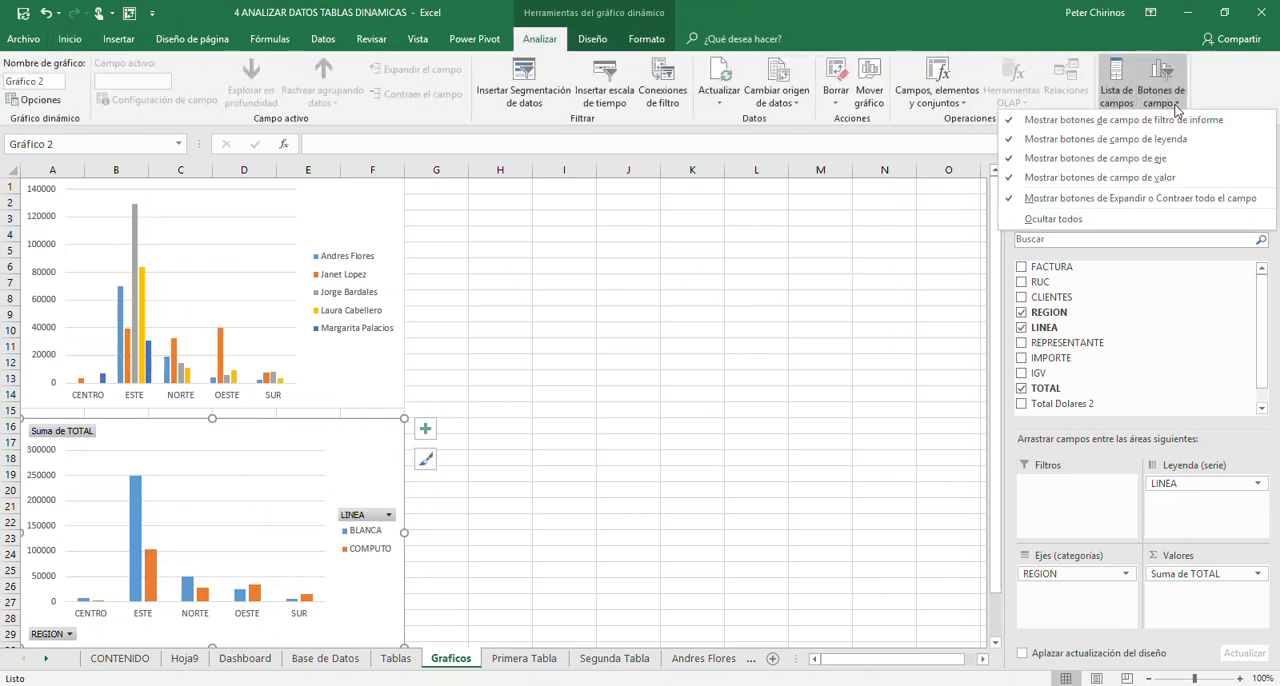
{"action": "left_click", "coordinate": [1115, 220]}
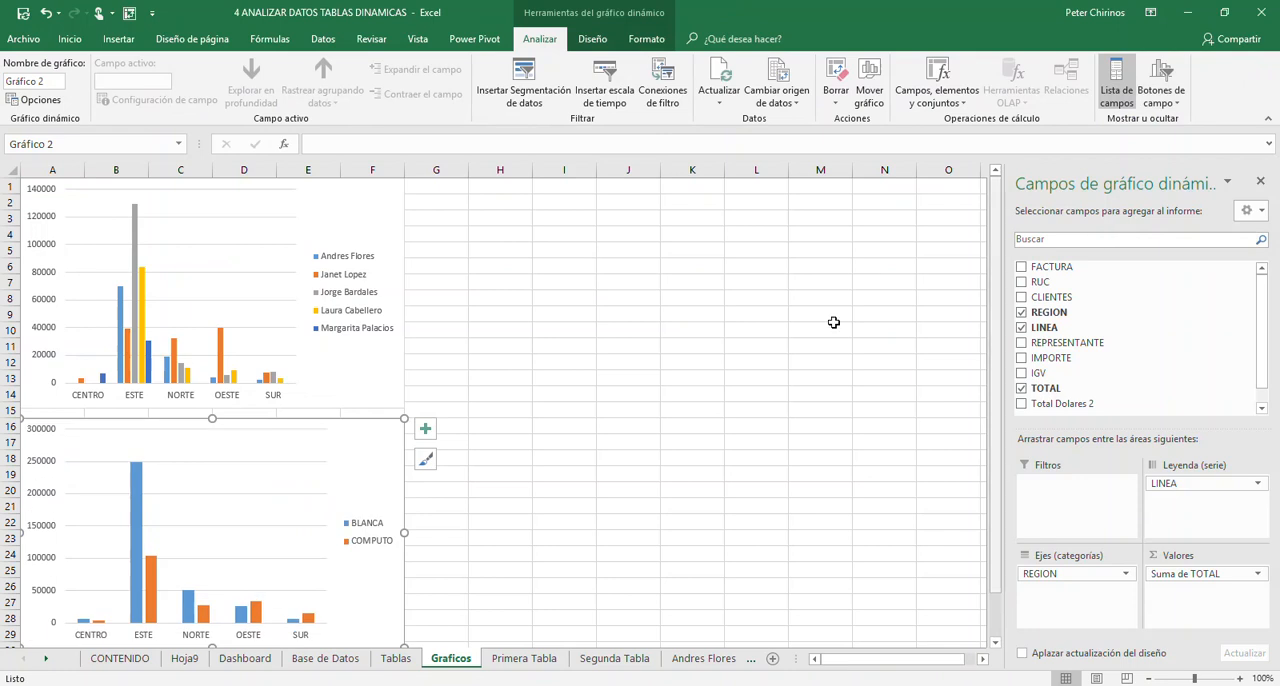
{"action": "left_click", "coordinate": [403, 228]}
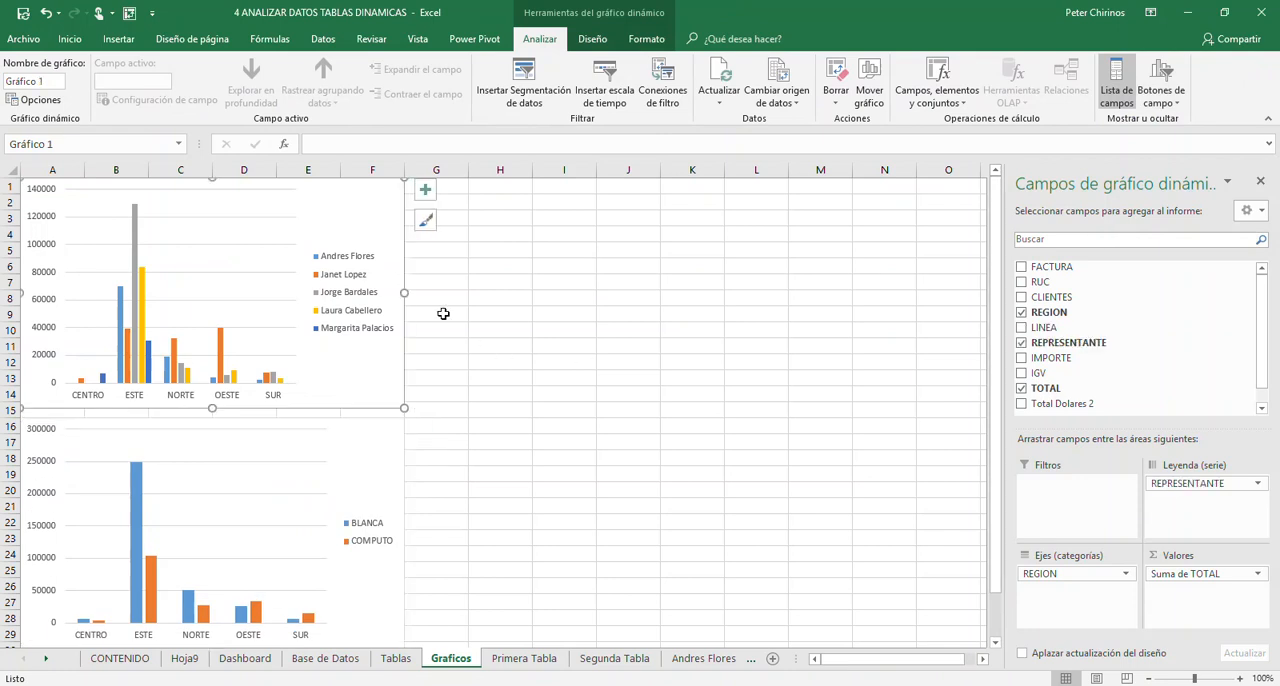
- Insert a clustered column (Columna agrupada) PivotChart from the representative-by-line PivotTable on the Tablas sheet
{"action": "left_click", "coordinate": [396, 658]}
{"action": "left_click", "coordinate": [180, 474]}
{"action": "left_click", "coordinate": [158, 584]}
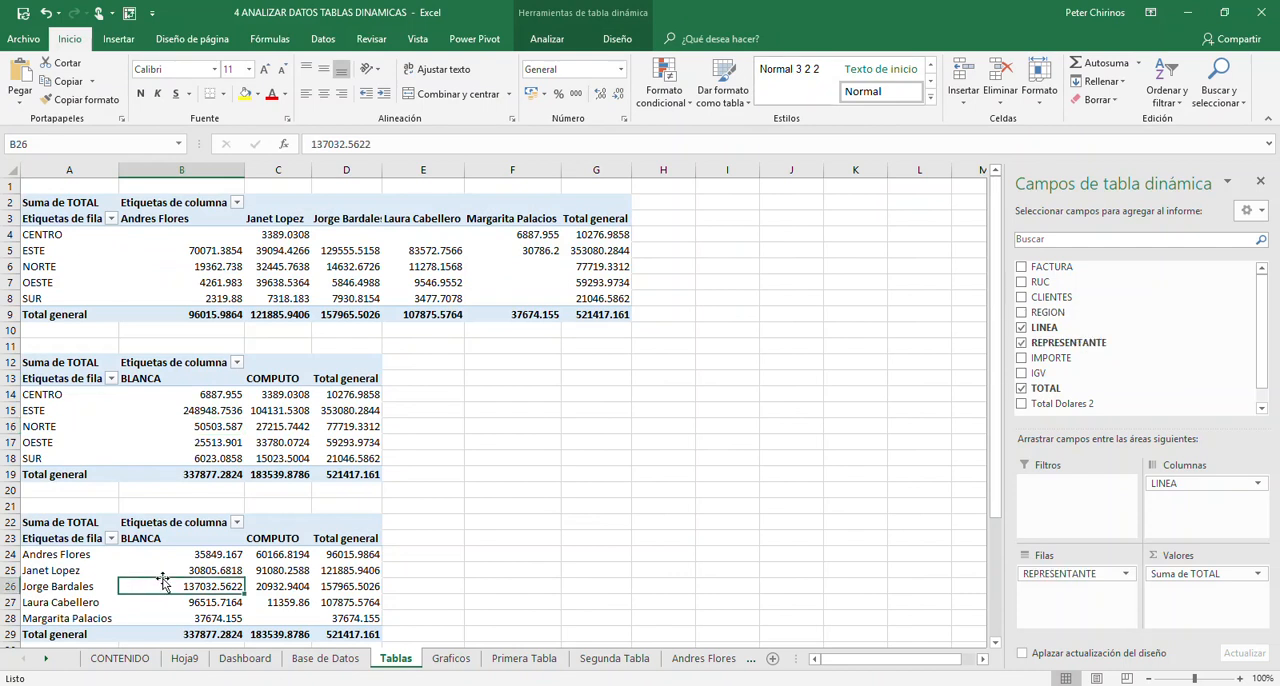
{"action": "mouse_move", "coordinate": [175, 570]}
{"action": "left_click", "coordinate": [566, 39]}
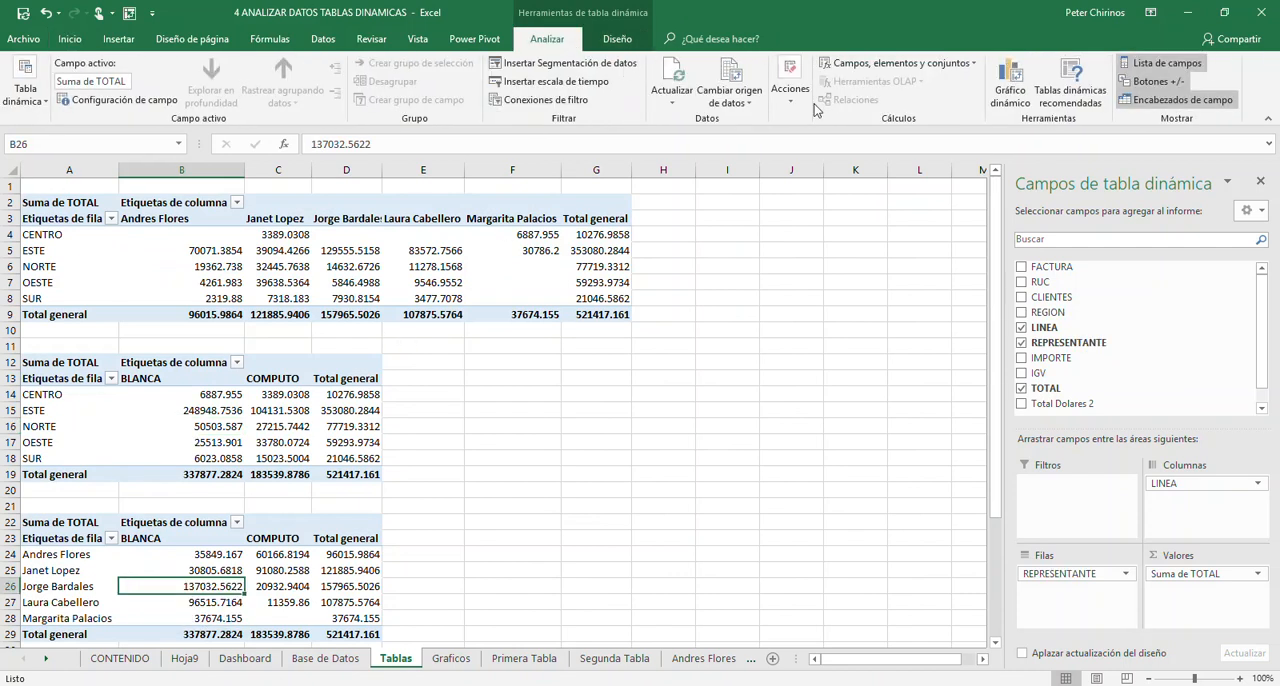
{"action": "left_click", "coordinate": [1010, 85]}
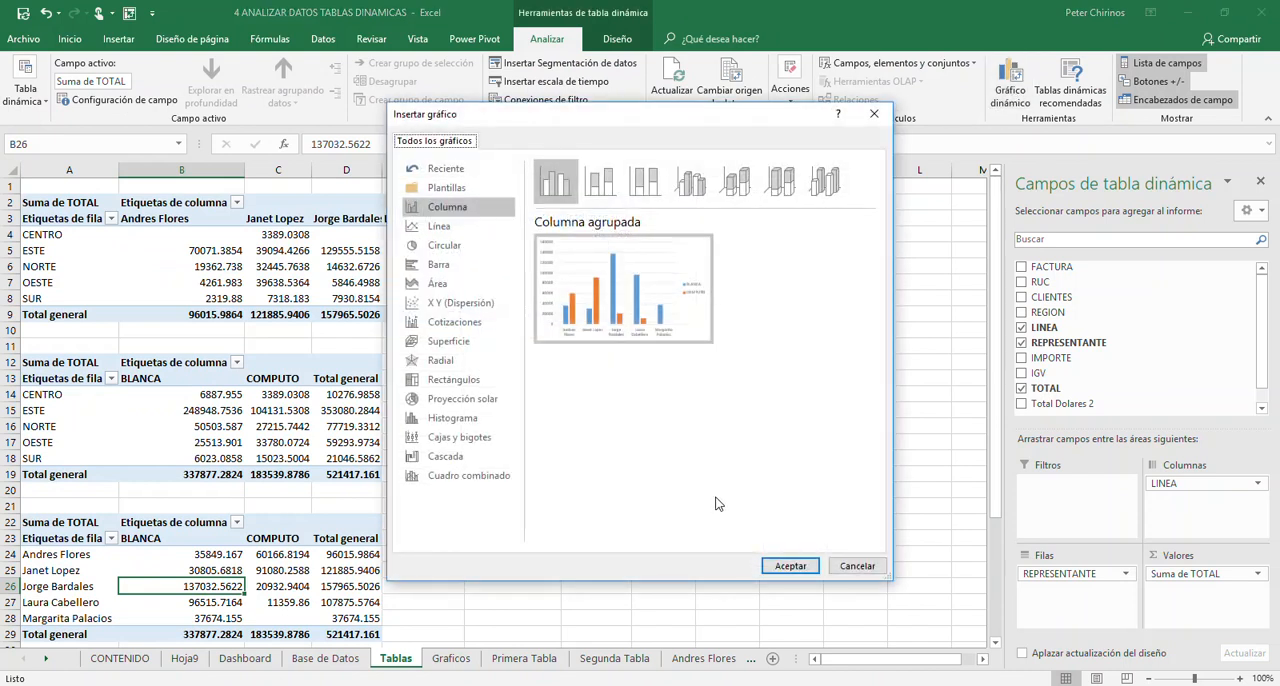
{"action": "left_click", "coordinate": [790, 566]}
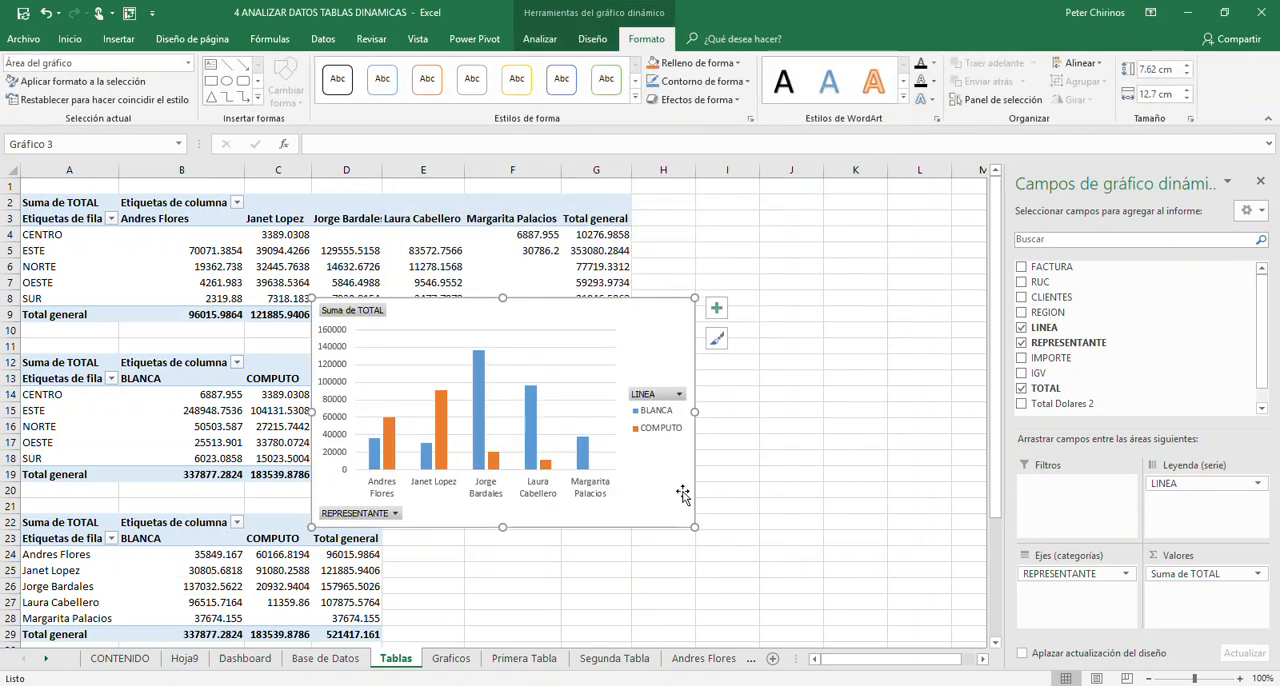
- Move the representative-by-line chart from the Tablas sheet to cell G16 of the Graficos sheet
{"action": "key", "text": "ctrl+x"}
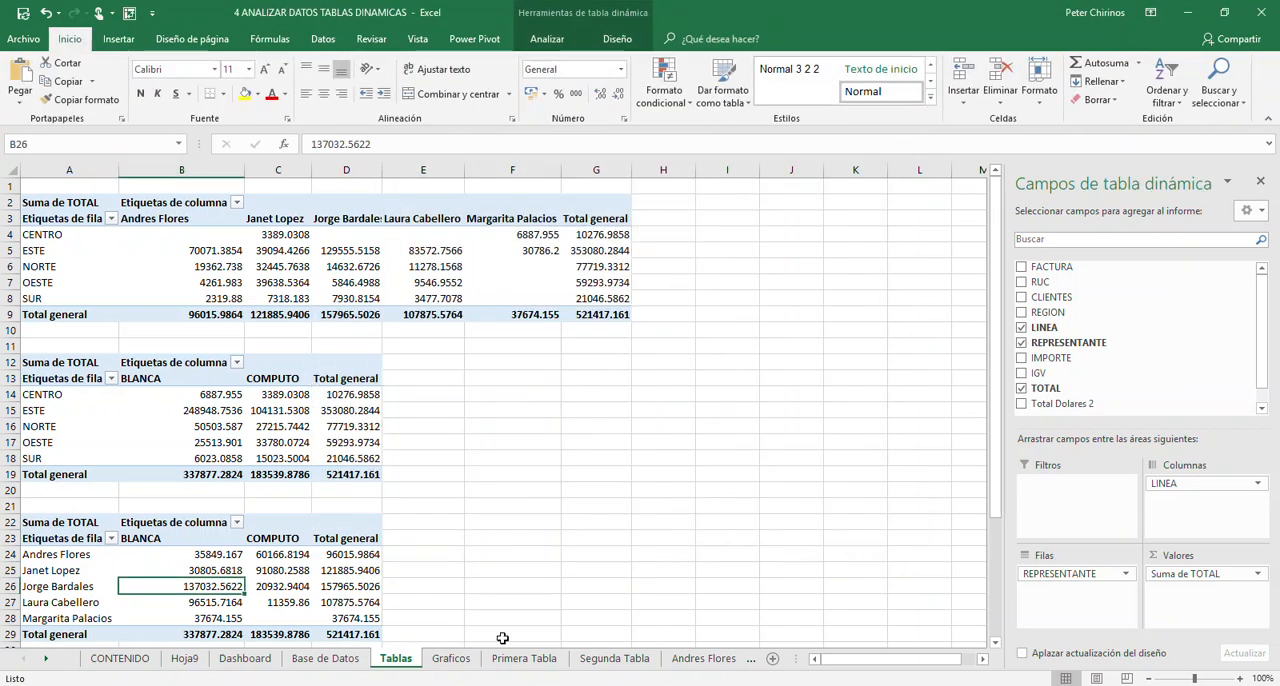
{"action": "left_click", "coordinate": [463, 662]}
{"action": "left_click", "coordinate": [445, 430]}
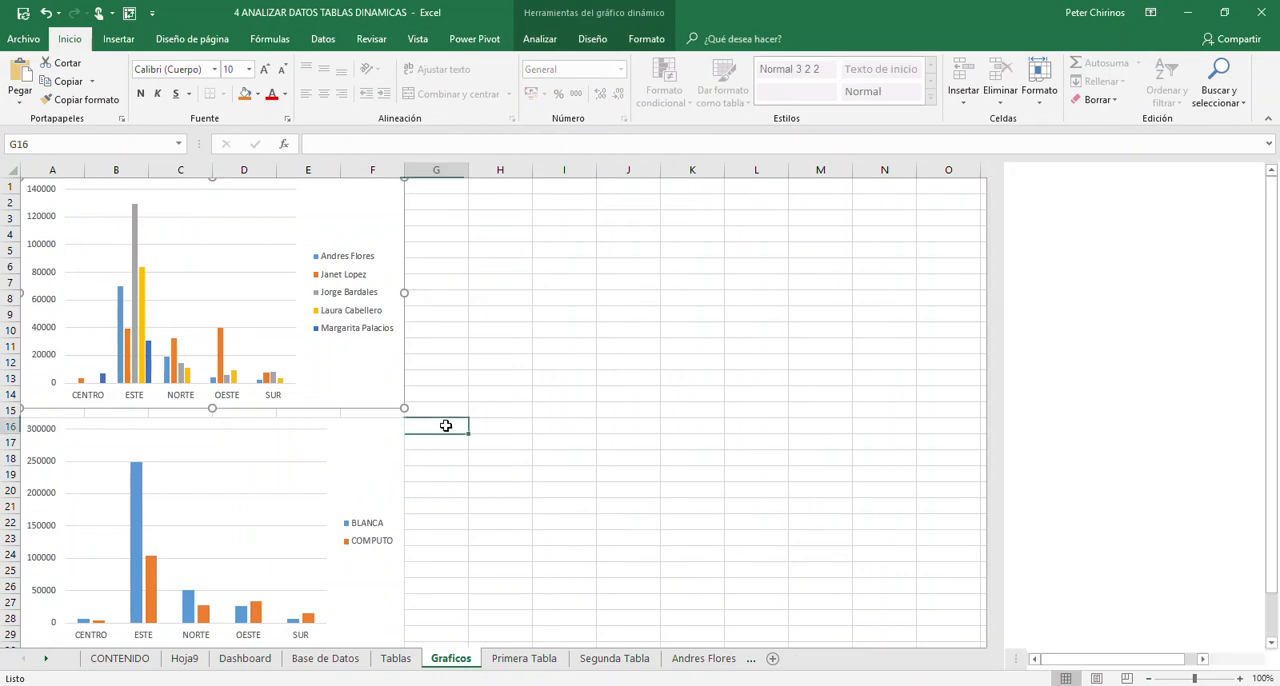
{"action": "key", "text": "ctrl+v"}
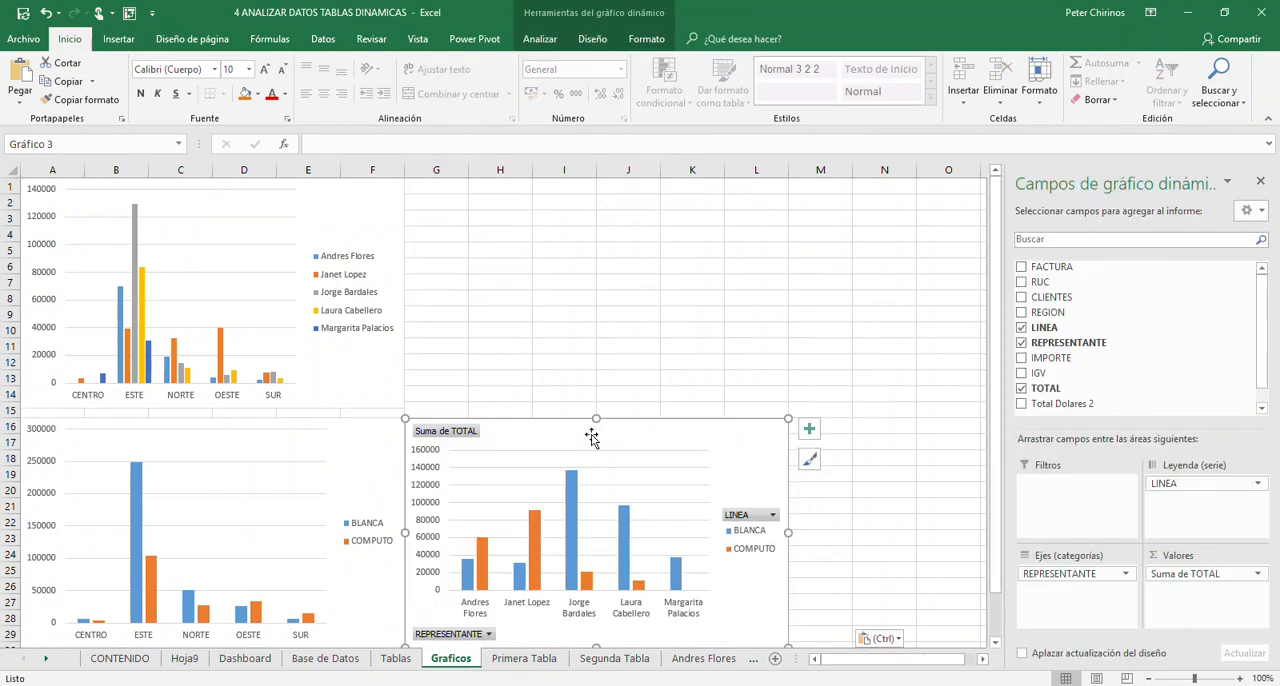
- Hide all field buttons on the representative-by-line chart
{"action": "left_click", "coordinate": [539, 38]}
{"action": "left_click", "coordinate": [1162, 103]}
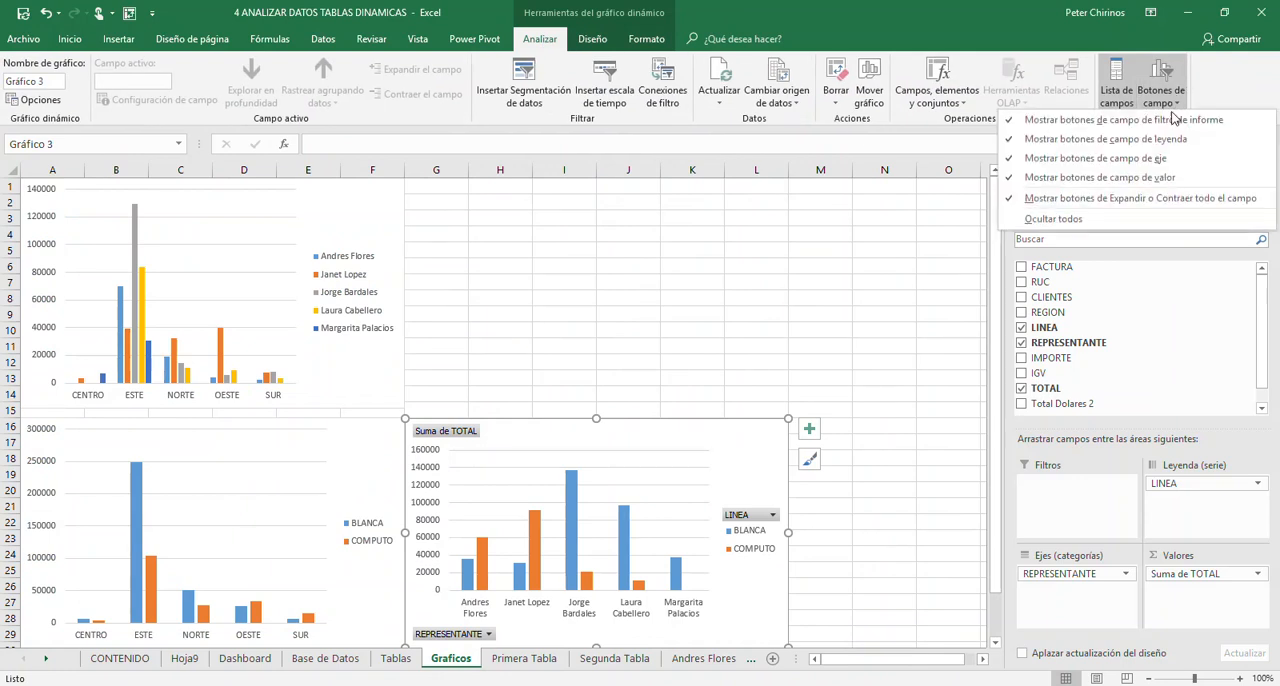
{"action": "left_click", "coordinate": [1090, 224]}
{"action": "left_click", "coordinate": [486, 315]}
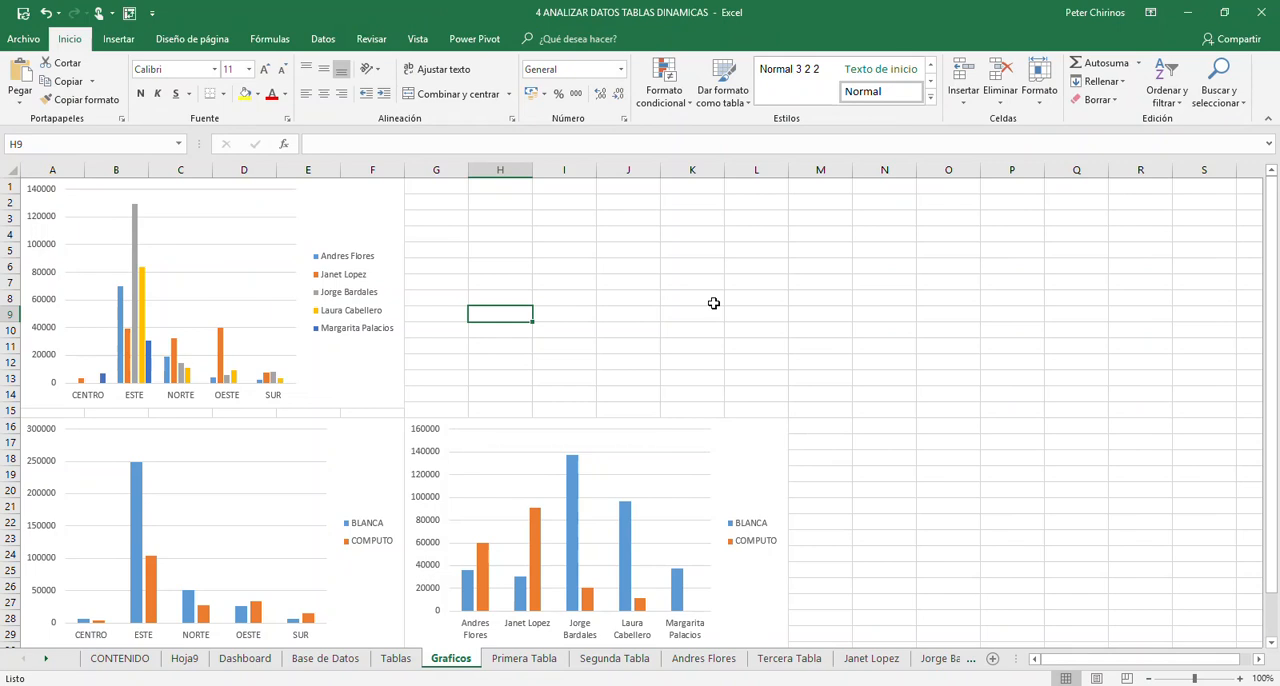
- Shift the region-by-representative chart slightly down, just above the region-by-line chart
{"action": "left_click", "coordinate": [386, 407]}
{"action": "left_click_drag", "start_coordinate": [386, 407], "coordinate": [386, 415]}
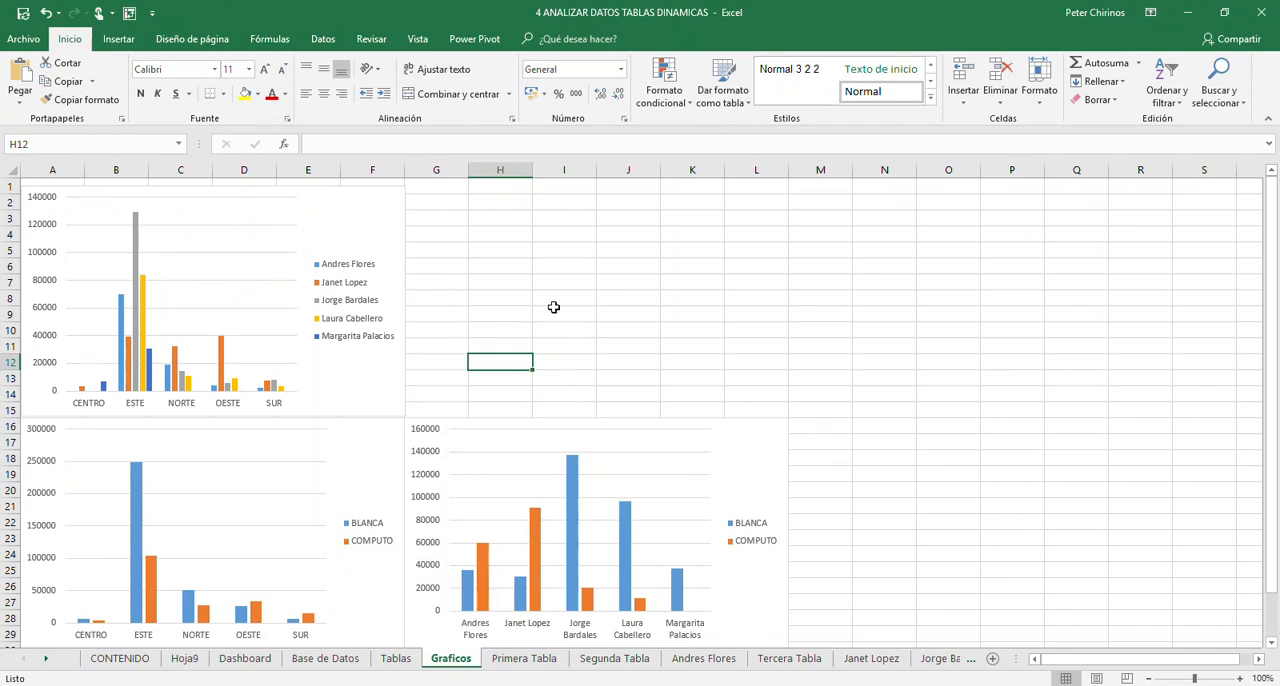
- Insert a slicer for the REGION field from the region-by-representative chart
{"action": "left_click", "coordinate": [404, 218]}
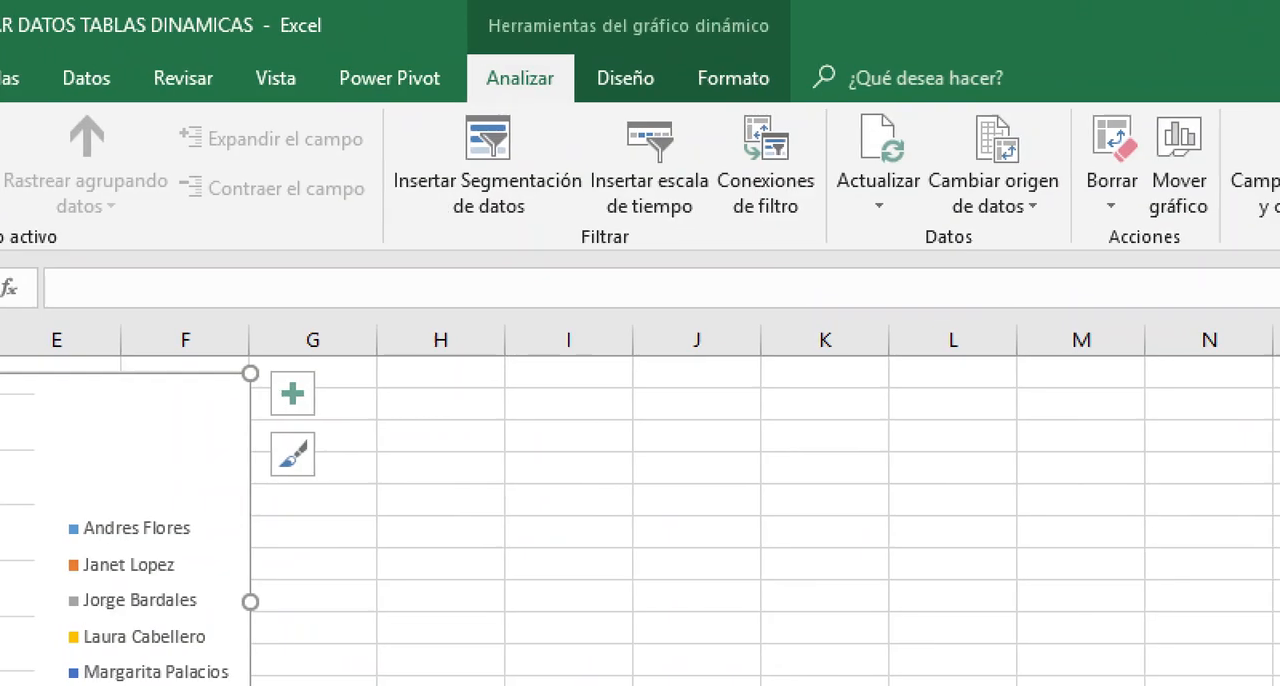
{"action": "left_click", "coordinate": [527, 39]}
{"action": "left_click_drag", "start_coordinate": [505, 96], "coordinate": [575, 100]}
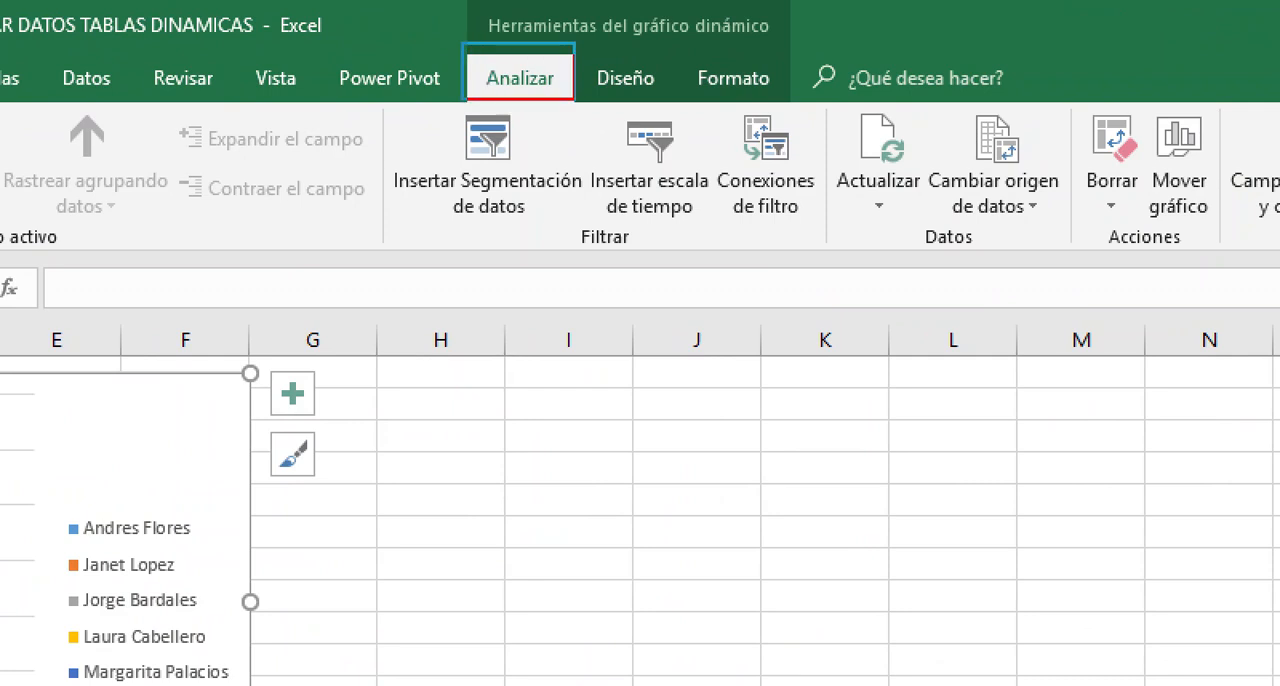
{"action": "mouse_move", "coordinate": [380, 112]}
{"action": "left_mouse_down"}
{"action": "mouse_move", "coordinate": [447, 223]}
{"action": "mouse_move", "coordinate": [585, 246]}
{"action": "left_mouse_up"}
{"action": "left_click_drag", "start_coordinate": [484, 237], "coordinate": [484, 580]}
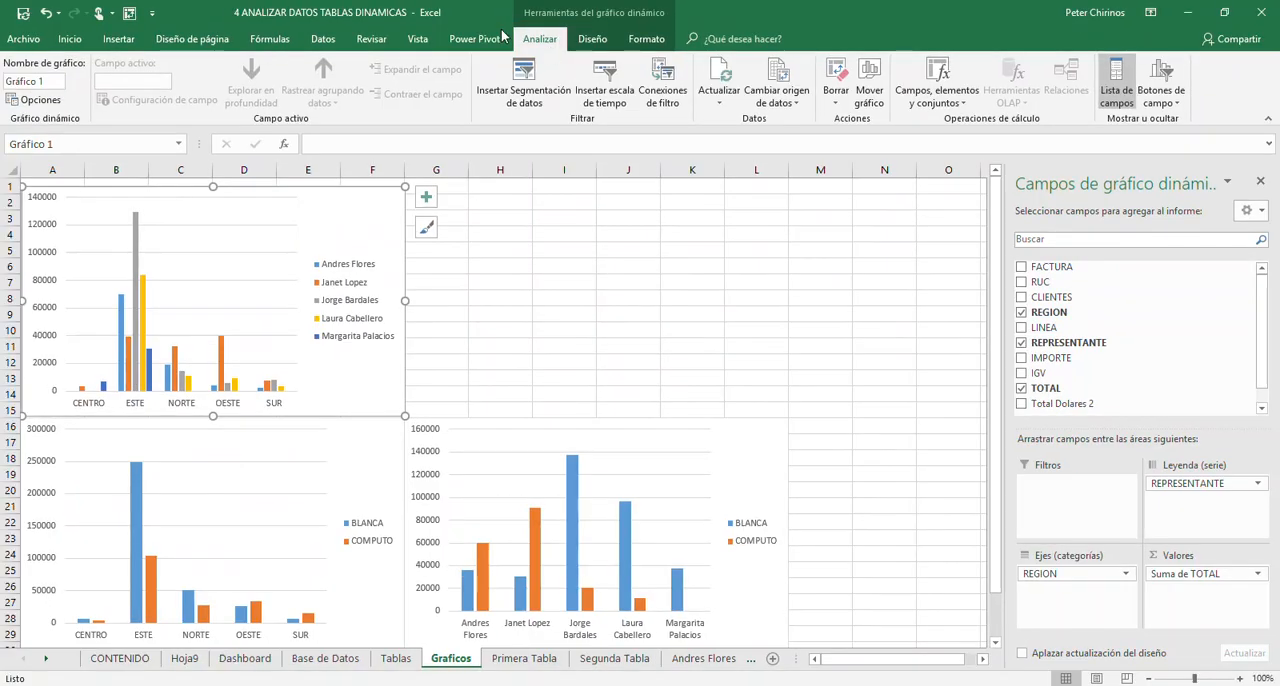
{"action": "left_click", "coordinate": [489, 160]}
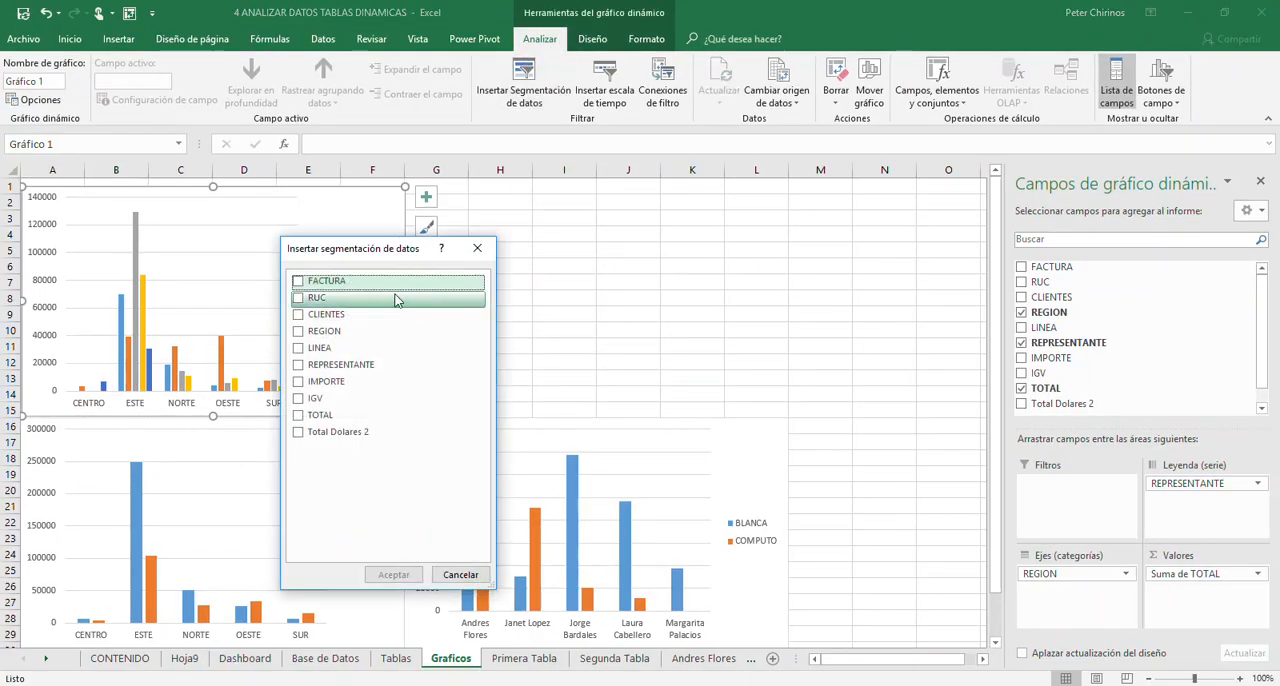
{"action": "left_click_drag", "start_coordinate": [364, 258], "coordinate": [655, 253]}
{"action": "key", "text": "ctrl+1"}
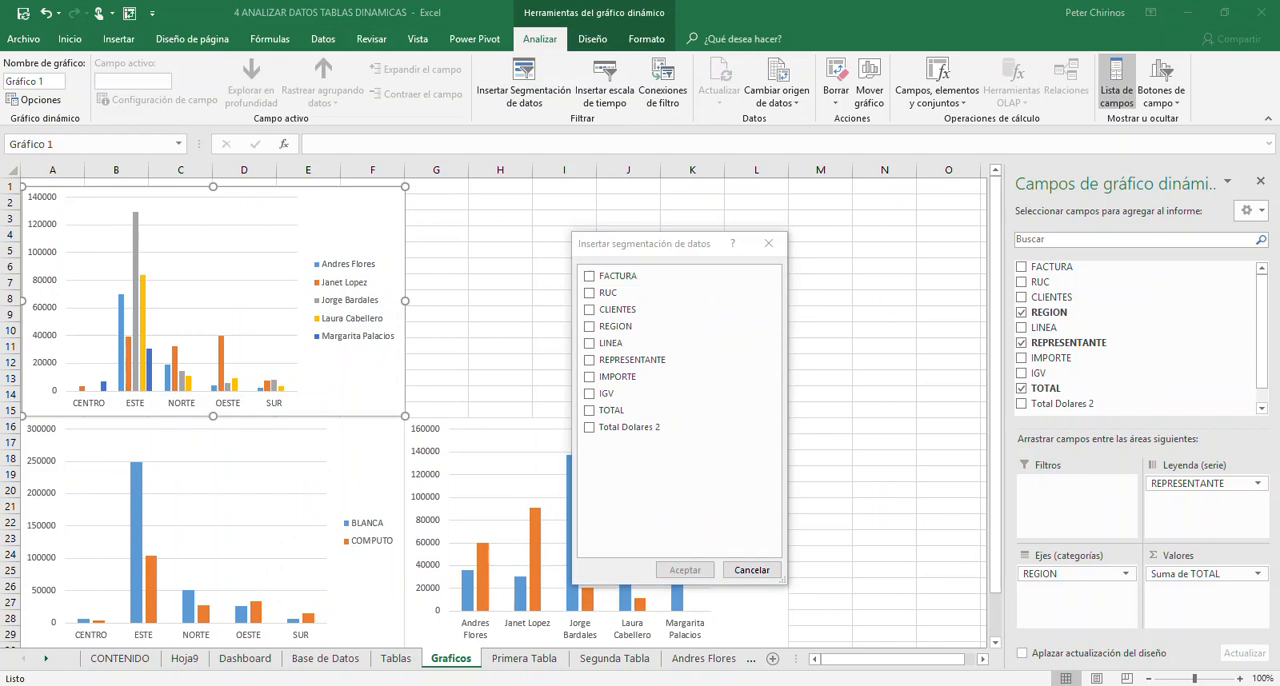
{"action": "left_click", "coordinate": [590, 328]}
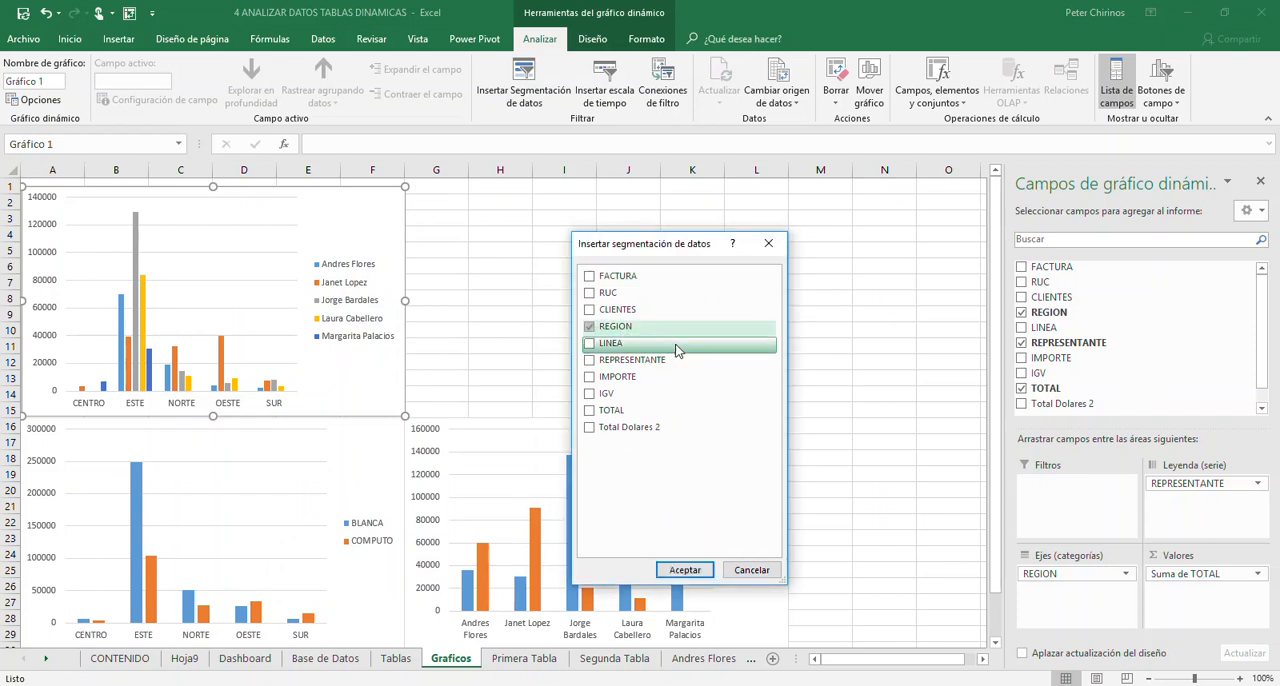
{"action": "left_click", "coordinate": [685, 570]}
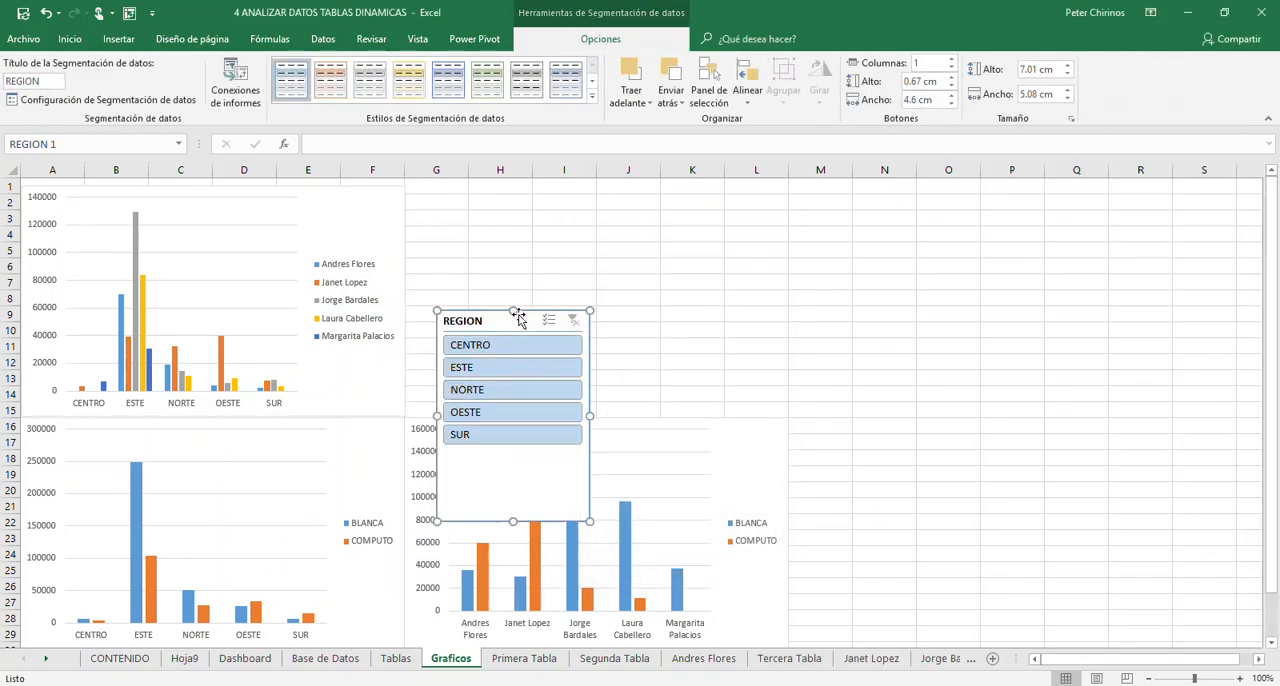
- Move the REGION slicer into the empty area above the representative-by-line chart and apply the orange dark (Oscuro) slicer style
{"action": "left_click_drag", "start_coordinate": [481, 318], "coordinate": [547, 216]}
{"action": "left_click", "coordinate": [591, 98]}
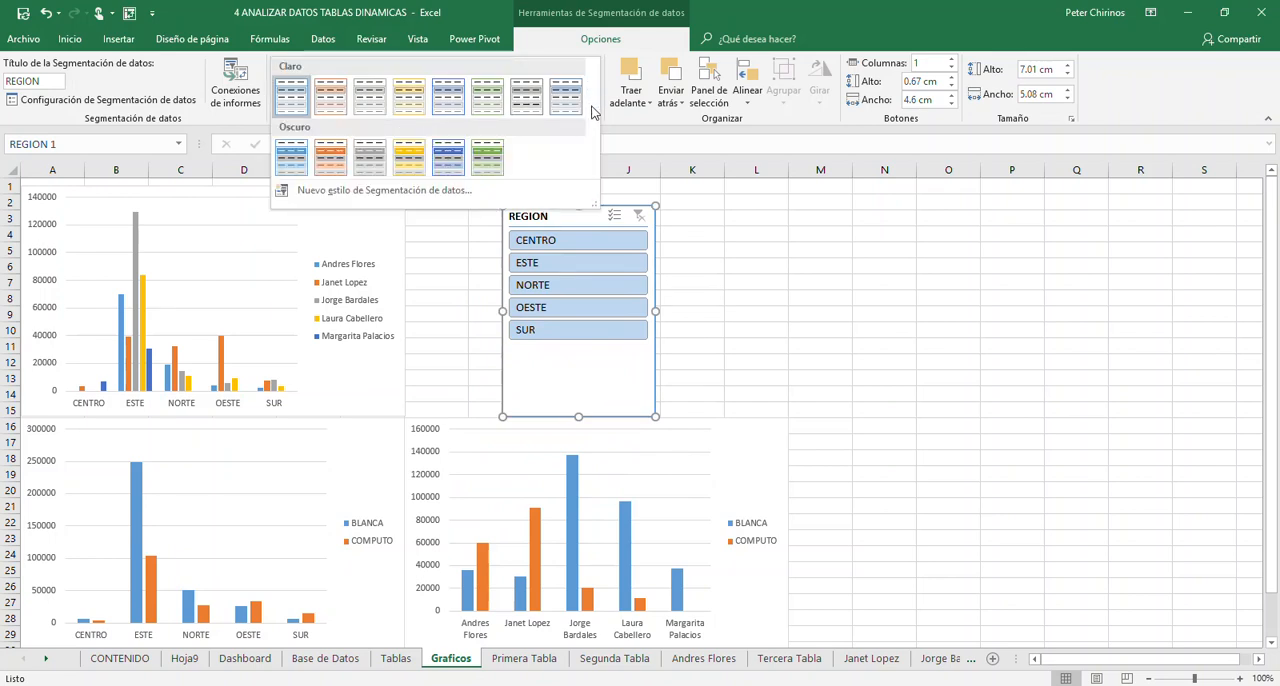
{"action": "left_click", "coordinate": [336, 152]}
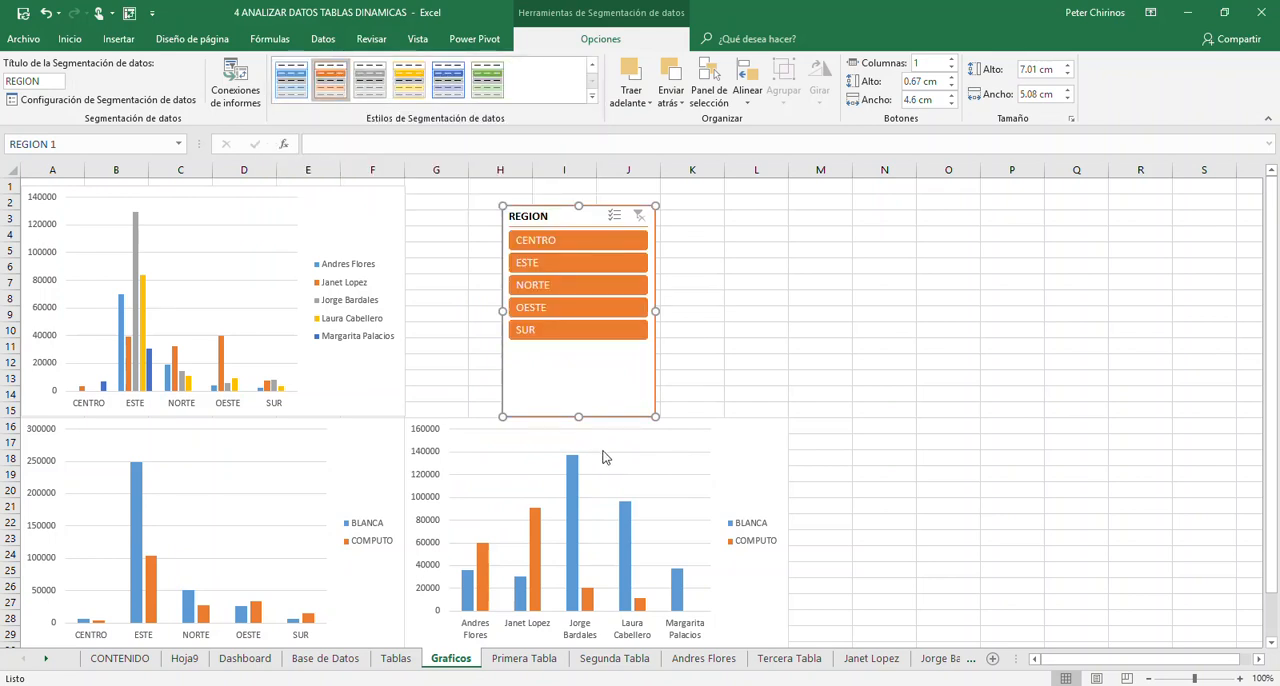
- Shorten the REGION slicer to about 5.2 cm high and reposition it above the representative-by-line chart
{"action": "left_click_drag", "start_coordinate": [577, 416], "coordinate": [578, 362]}
{"action": "left_click_drag", "start_coordinate": [567, 222], "coordinate": [543, 238]}
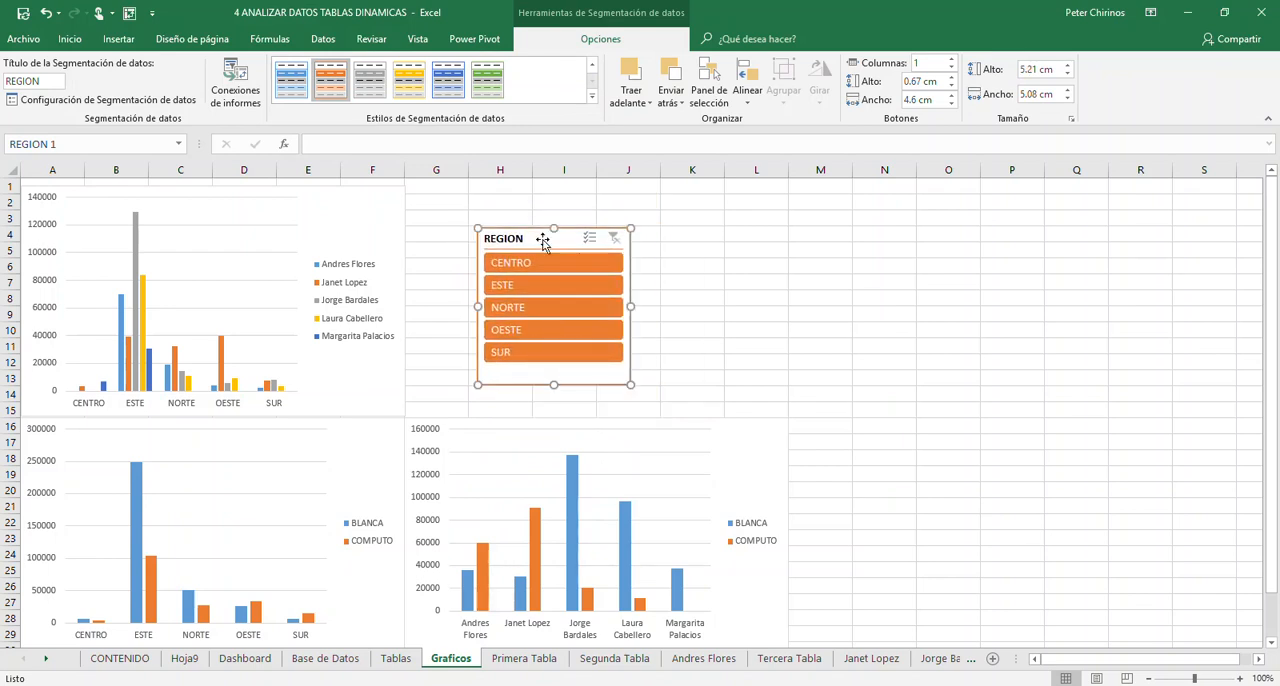
- Turn off the gridlines (Líneas de cuadrícula) on the Graficos sheet
{"action": "left_click", "coordinate": [735, 282]}
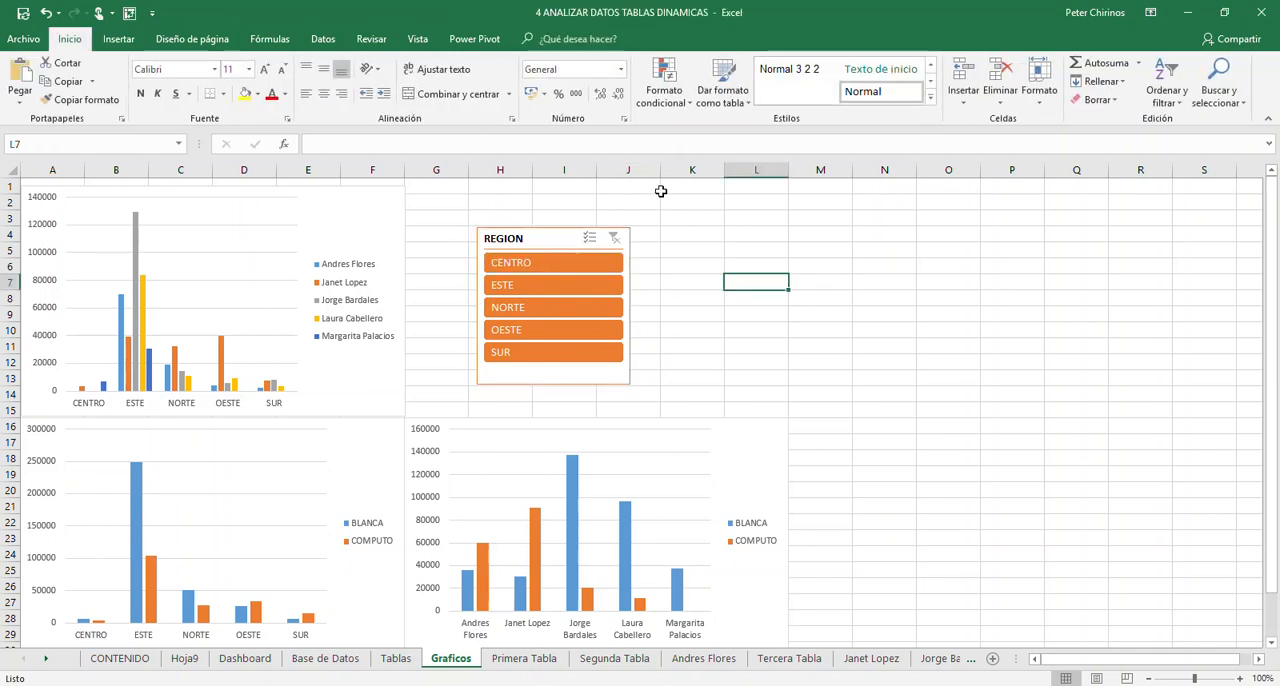
{"action": "left_click", "coordinate": [420, 42]}
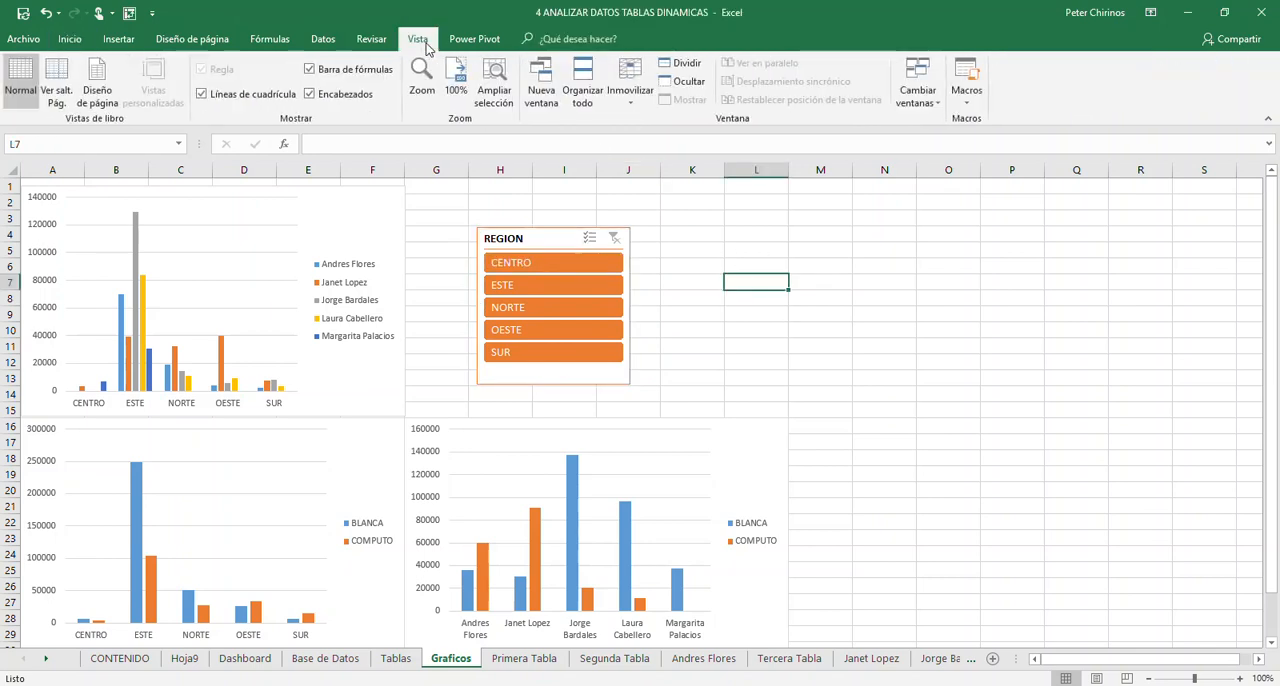
{"action": "left_click", "coordinate": [224, 97]}
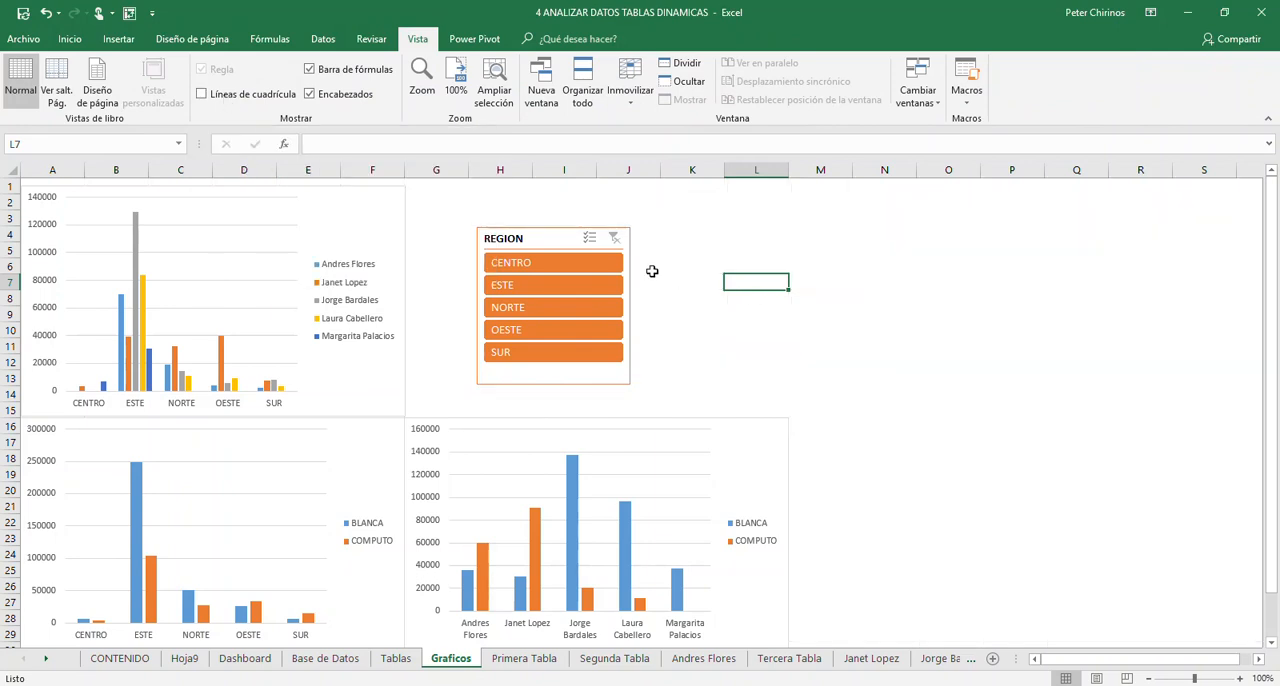
- Arrange the REGION slicer's buttons in 2 columns and resize it to about 9.13 cm wide by 3.6 cm high
{"action": "left_click", "coordinate": [547, 238]}
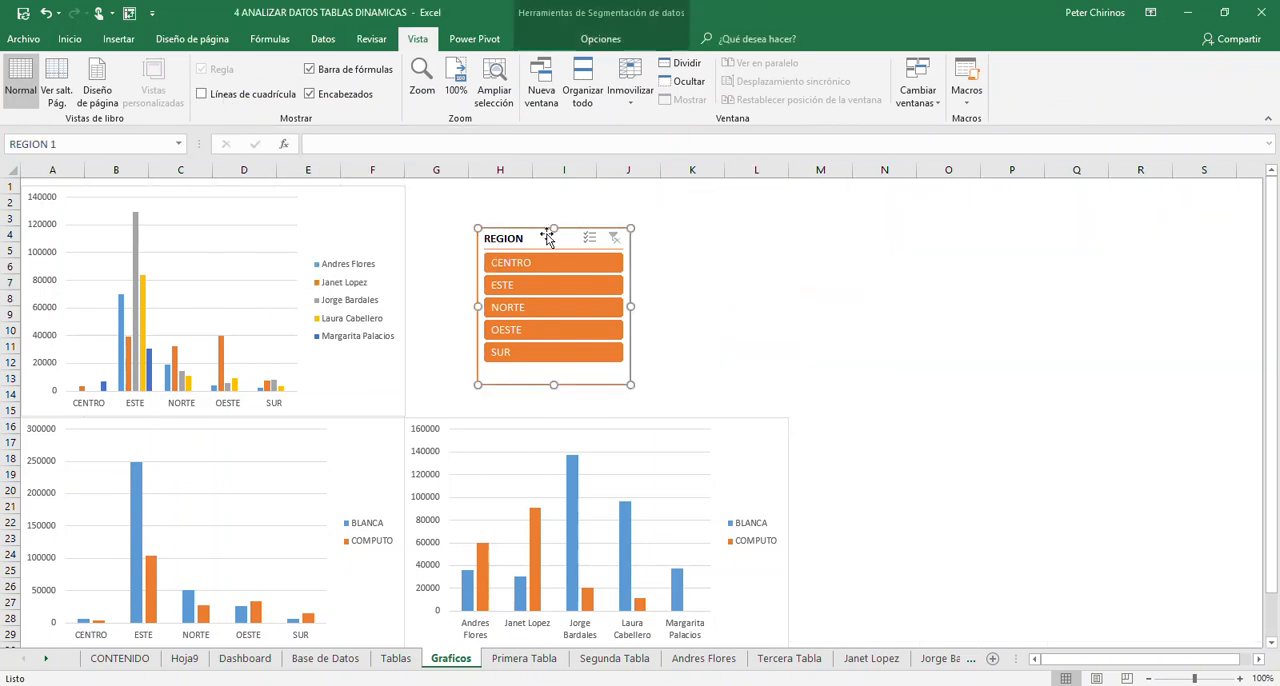
{"action": "left_click", "coordinate": [600, 39]}
{"action": "left_click", "coordinate": [952, 60]}
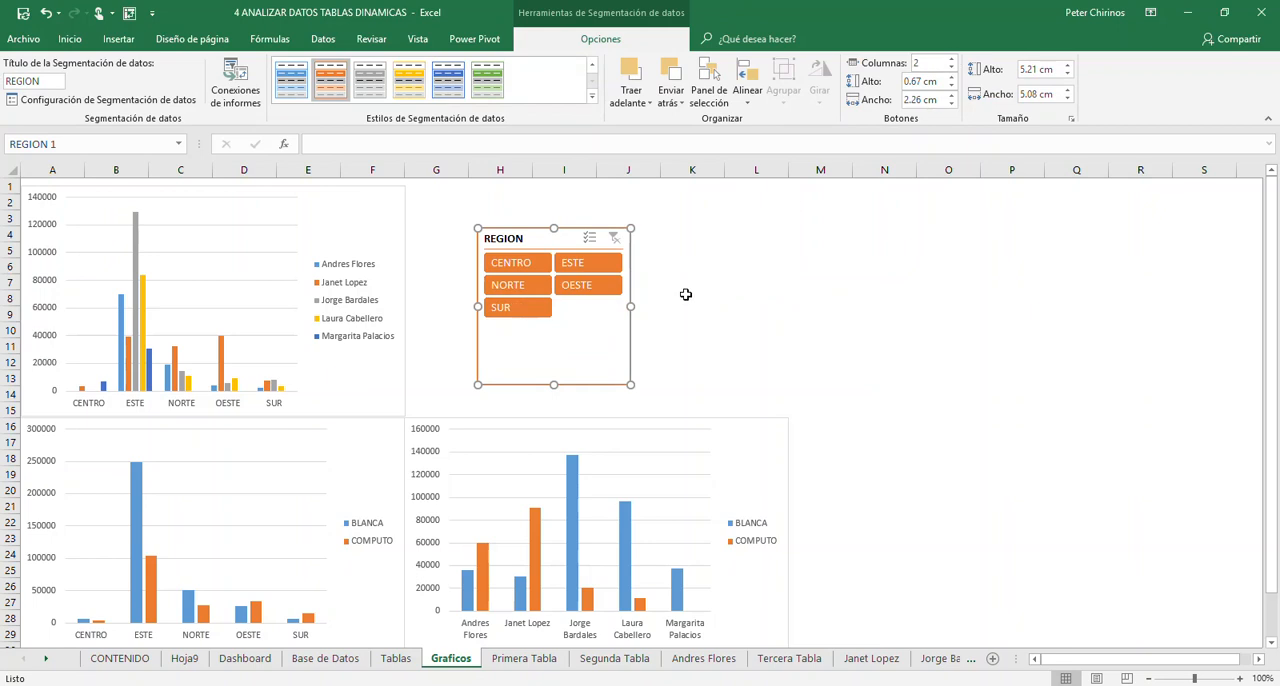
{"action": "left_click_drag", "start_coordinate": [630, 306], "coordinate": [752, 306]}
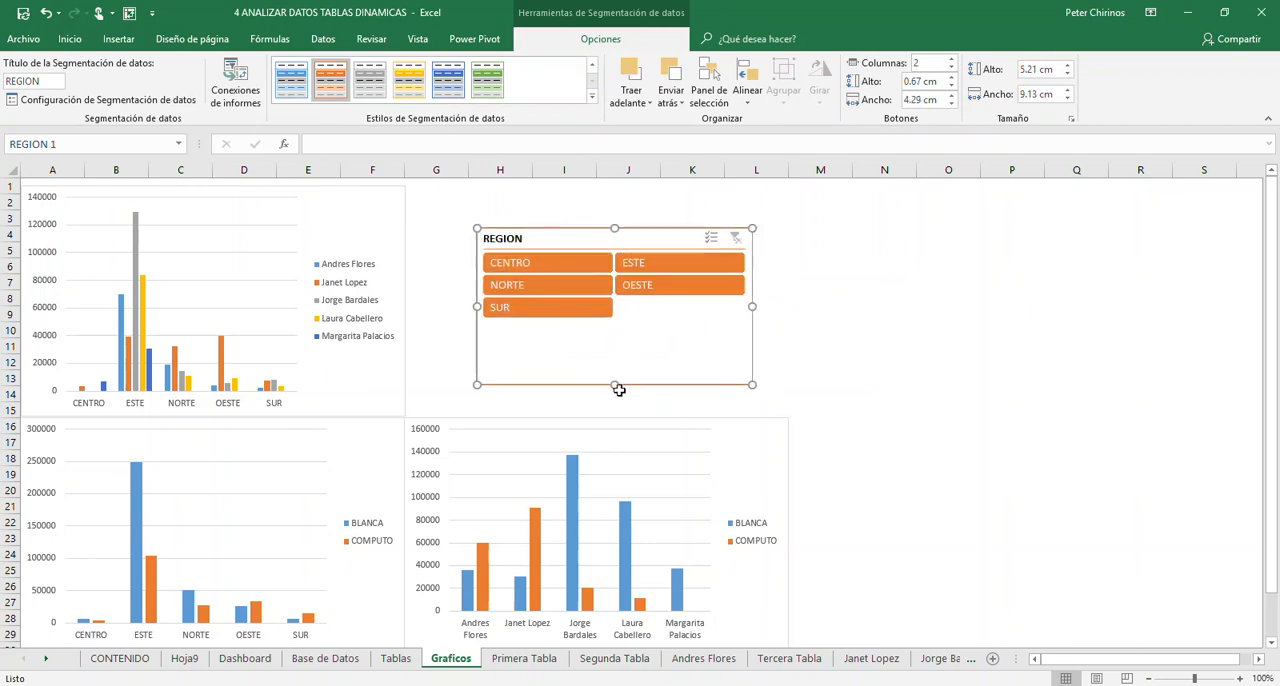
{"action": "left_click_drag", "start_coordinate": [614, 384], "coordinate": [614, 336]}
{"action": "left_click_drag", "start_coordinate": [626, 240], "coordinate": [623, 261]}
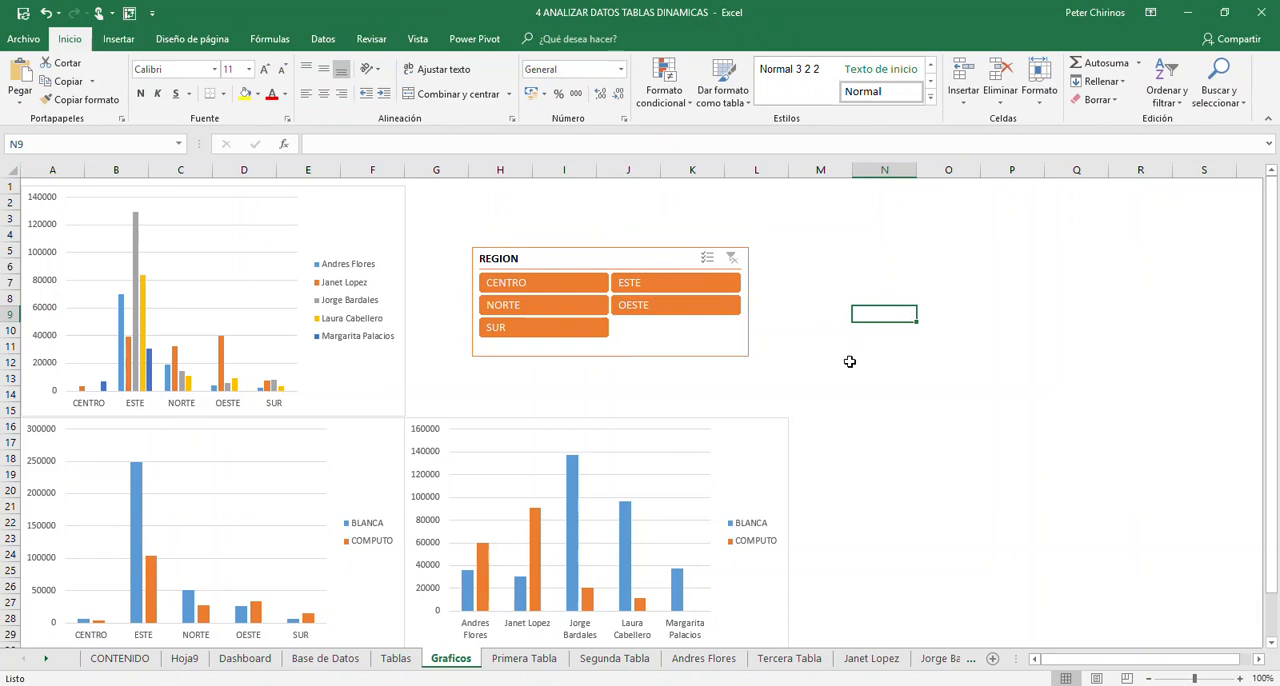
- Filter the region-by-representative chart to the CENTRO region with the slicer
{"action": "left_click", "coordinate": [519, 287]}
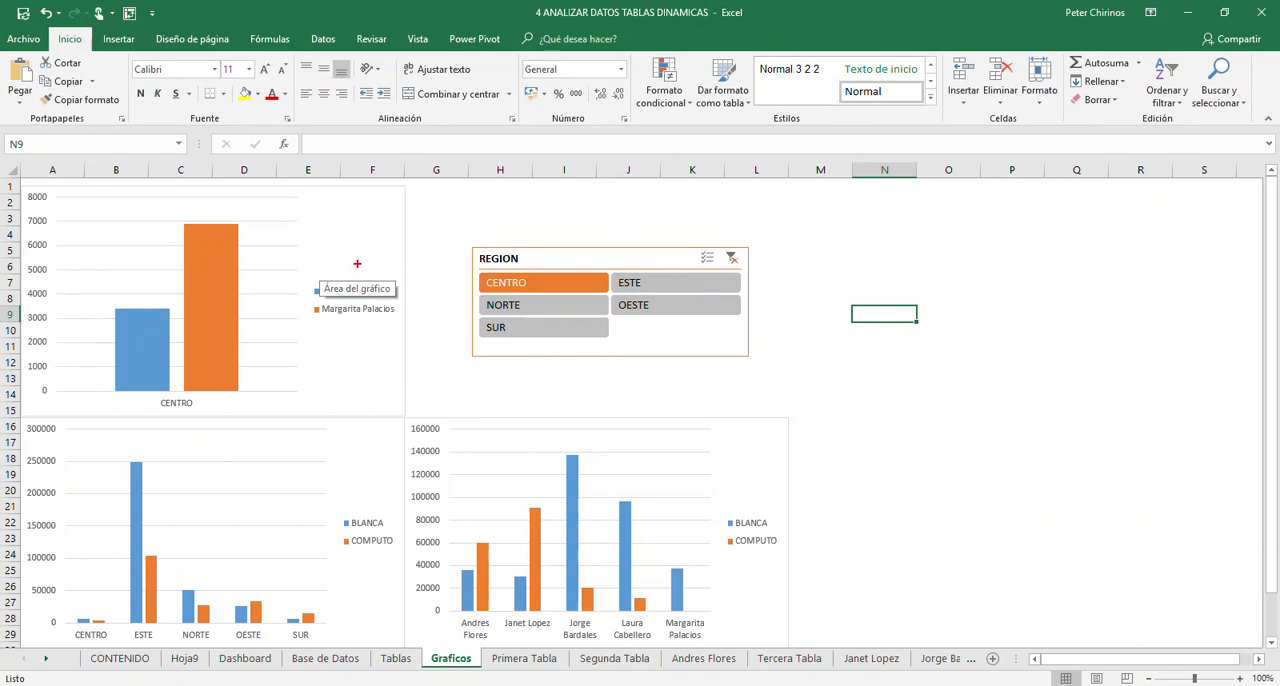
{"action": "left_click_drag", "start_coordinate": [338, 262], "coordinate": [555, 262]}
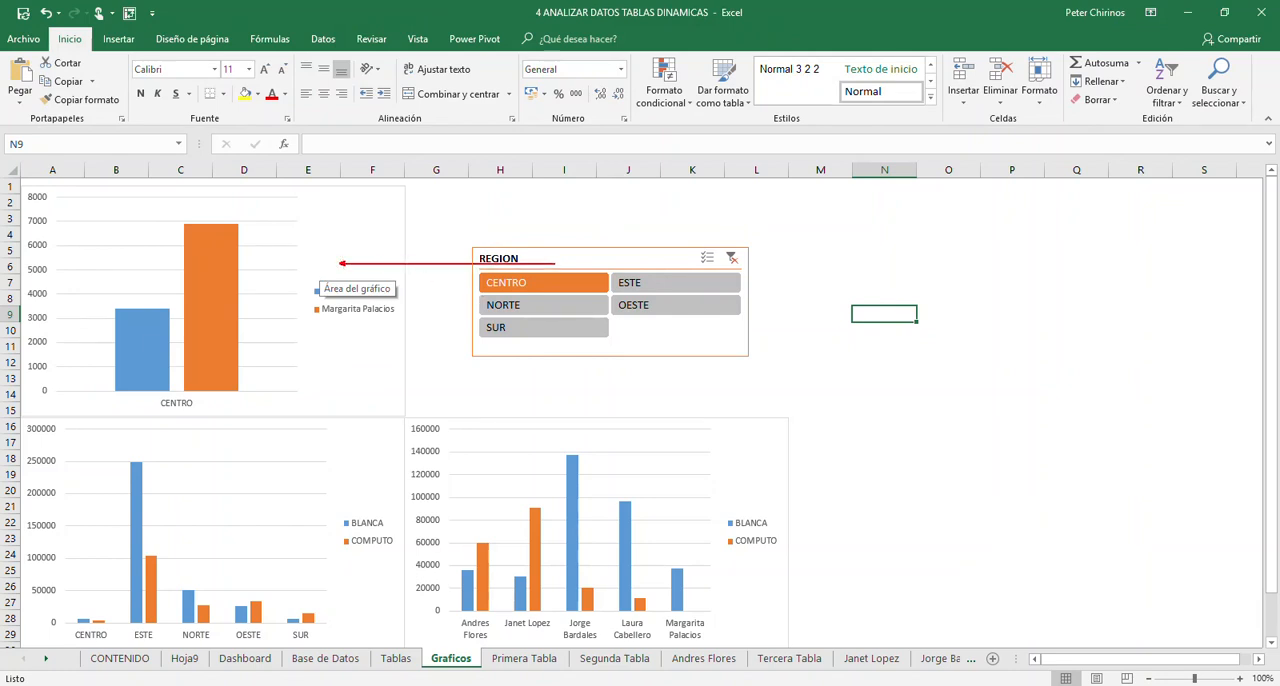
{"action": "left_click_drag", "start_coordinate": [348, 222], "coordinate": [375, 233]}
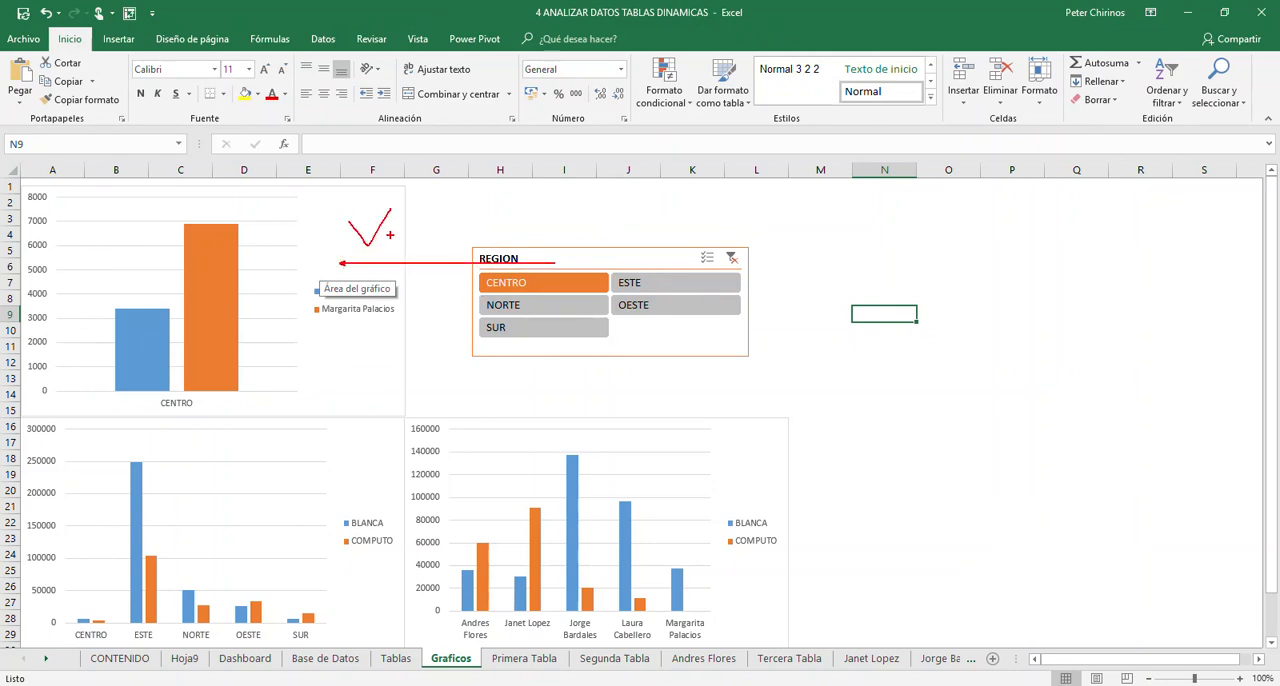
{"action": "mouse_move", "coordinate": [443, 224]}
{"action": "left_mouse_down"}
{"action": "mouse_move", "coordinate": [498, 320]}
{"action": "mouse_move", "coordinate": [771, 369]}
{"action": "left_mouse_up"}
{"action": "key", "text": "e"}
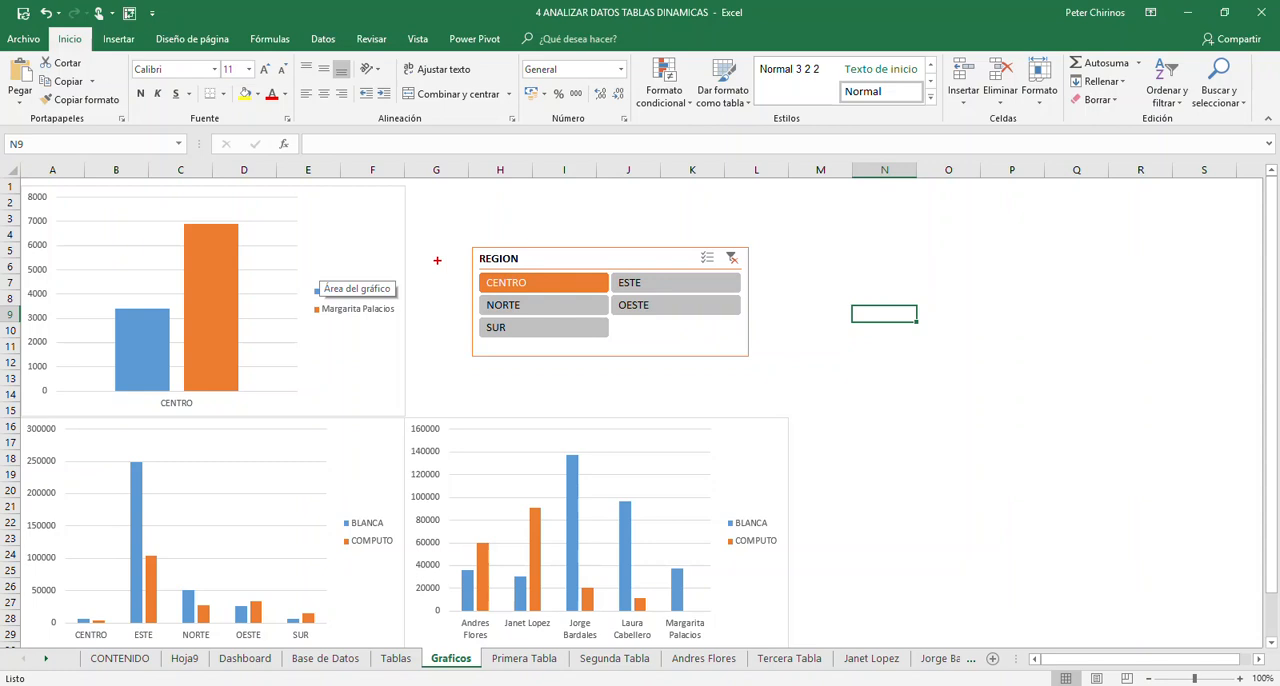
{"action": "left_click_drag", "start_coordinate": [303, 258], "coordinate": [542, 258]}
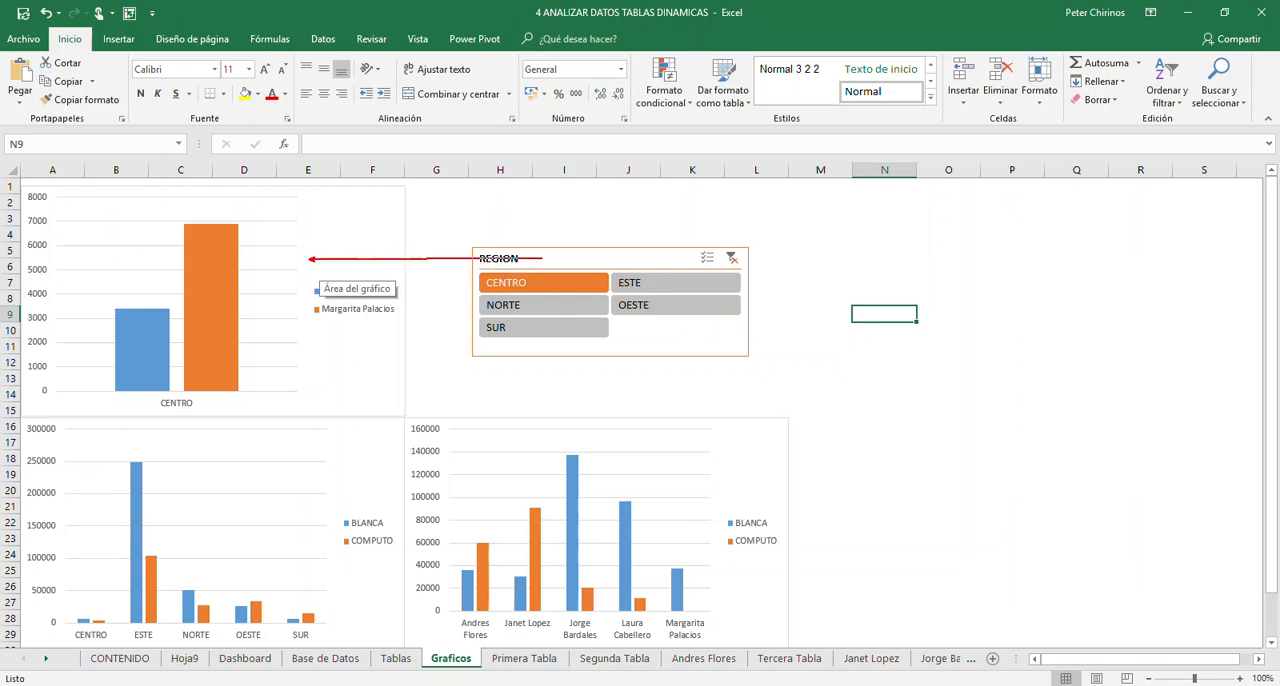
{"action": "left_click_drag", "start_coordinate": [294, 250], "coordinate": [334, 275]}
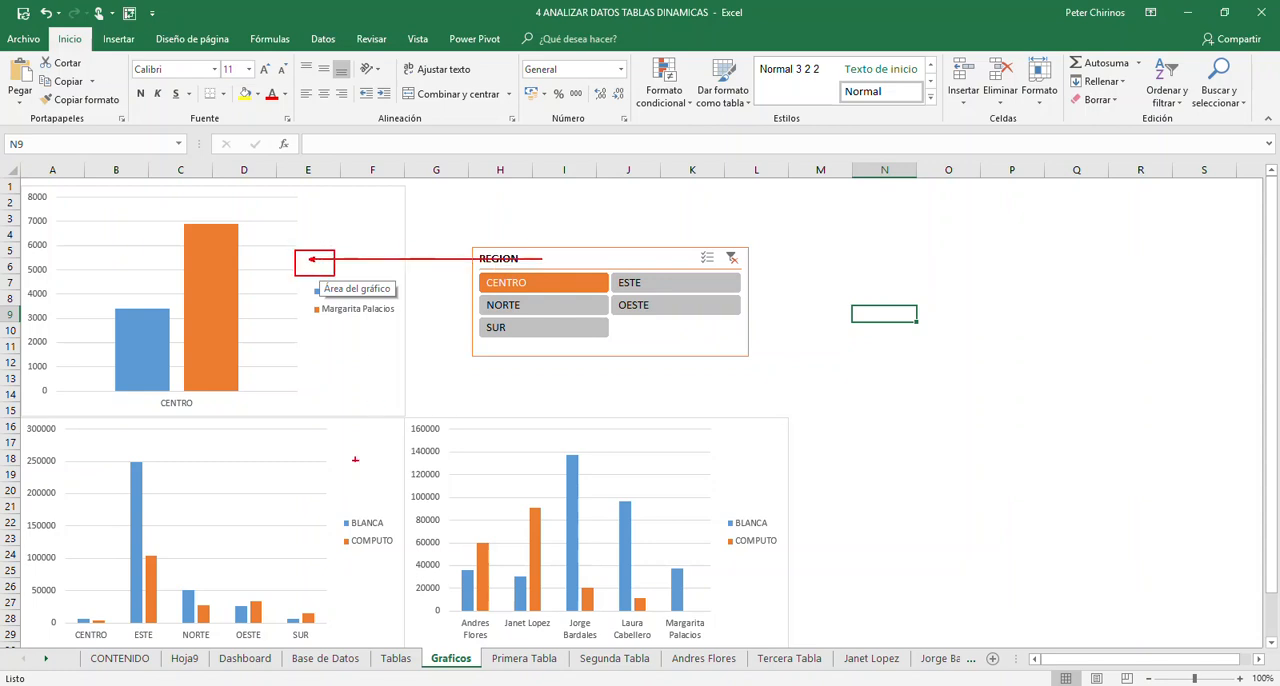
{"action": "mouse_move", "coordinate": [308, 490]}
{"action": "left_mouse_down"}
{"action": "mouse_move", "coordinate": [440, 420]}
{"action": "mouse_move", "coordinate": [520, 340]}
{"action": "left_mouse_up"}
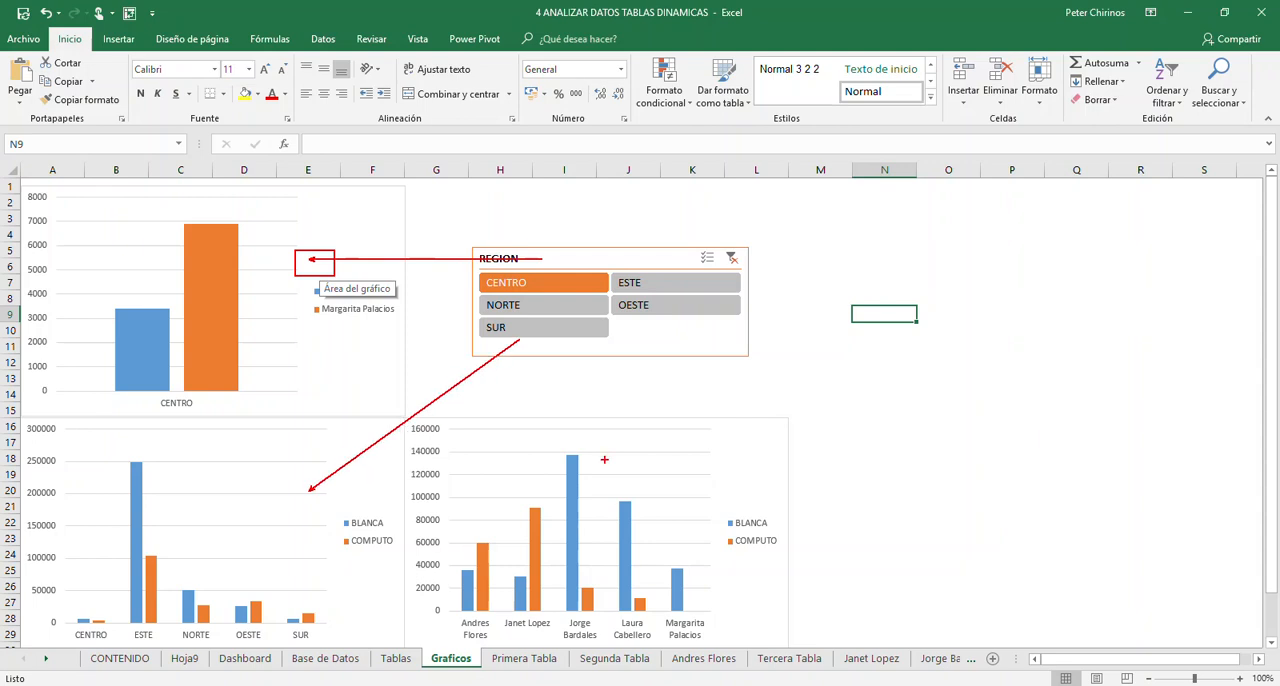
{"action": "left_click_drag", "start_coordinate": [728, 486], "coordinate": [655, 346]}
{"action": "key", "text": "Escape"}
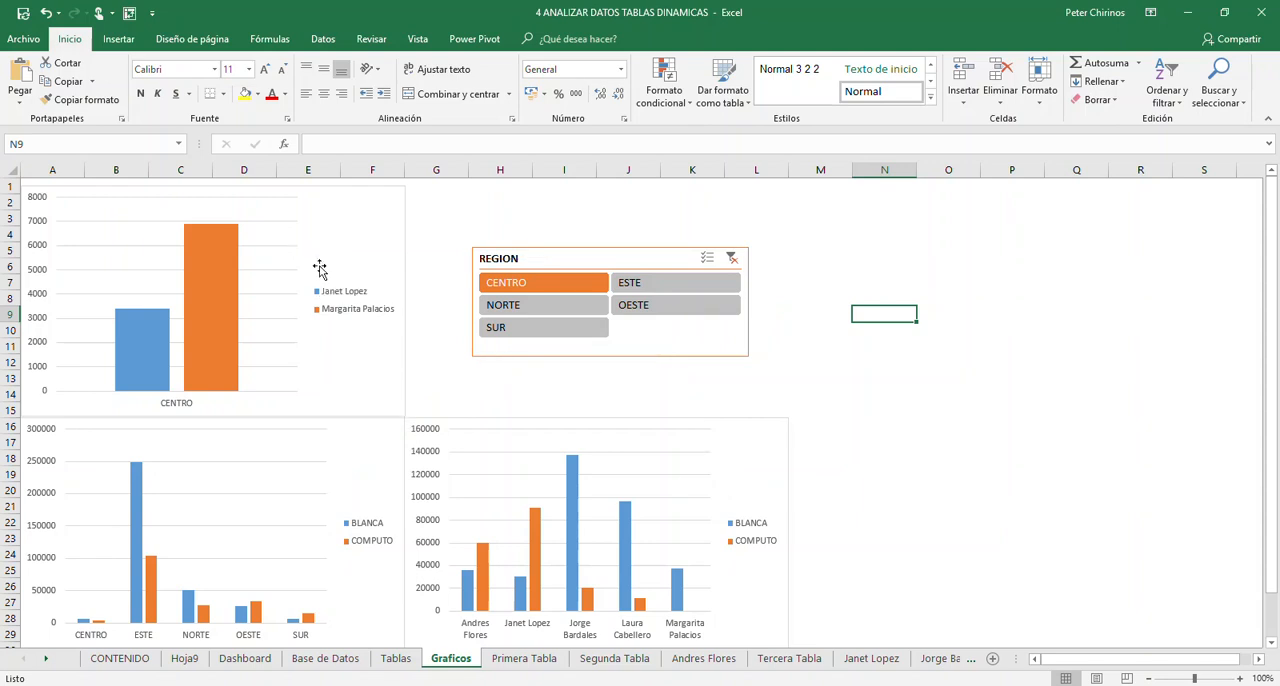
- Connect the REGION slicer to the Tabla_Datos_02 and Tabla_Datos_03 PivotTables as well, through its report connections
{"action": "left_click", "coordinate": [583, 258]}
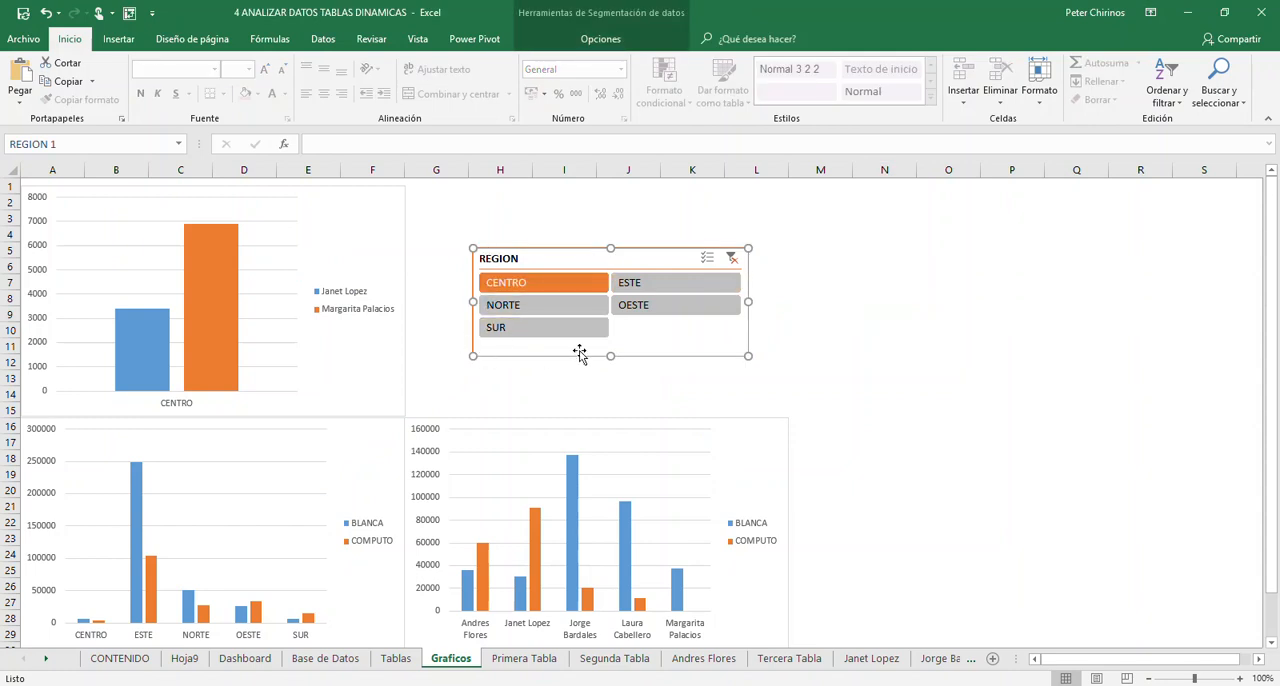
{"action": "left_click", "coordinate": [603, 40]}
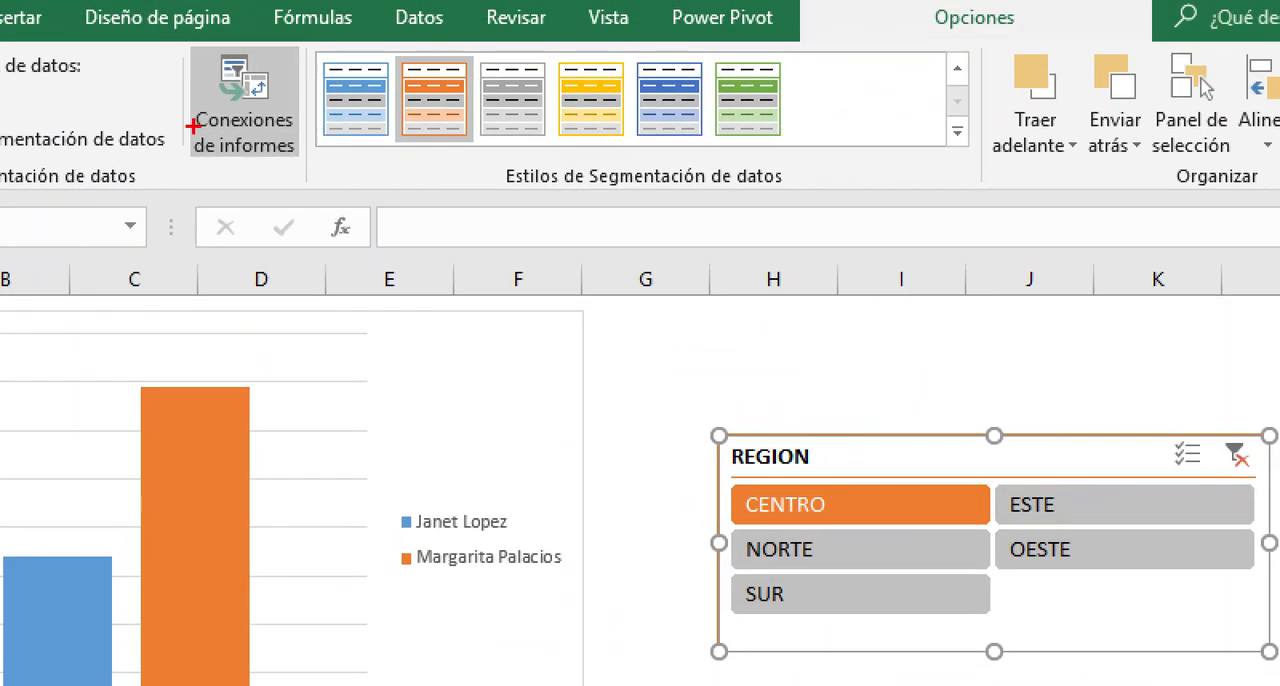
{"action": "mouse_move", "coordinate": [182, 34]}
{"action": "left_mouse_down"}
{"action": "mouse_move", "coordinate": [312, 184]}
{"action": "mouse_move", "coordinate": [951, 645]}
{"action": "mouse_move", "coordinate": [720, 440]}
{"action": "left_mouse_up"}
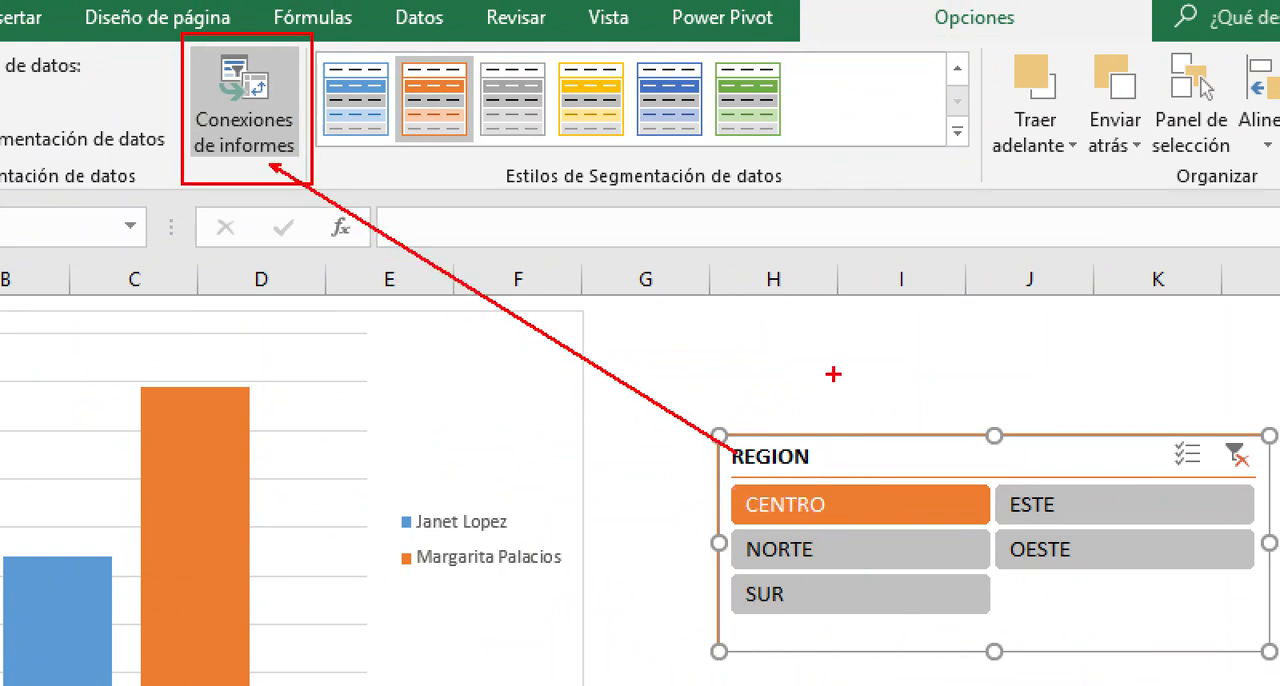
{"action": "key", "text": "Escape"}
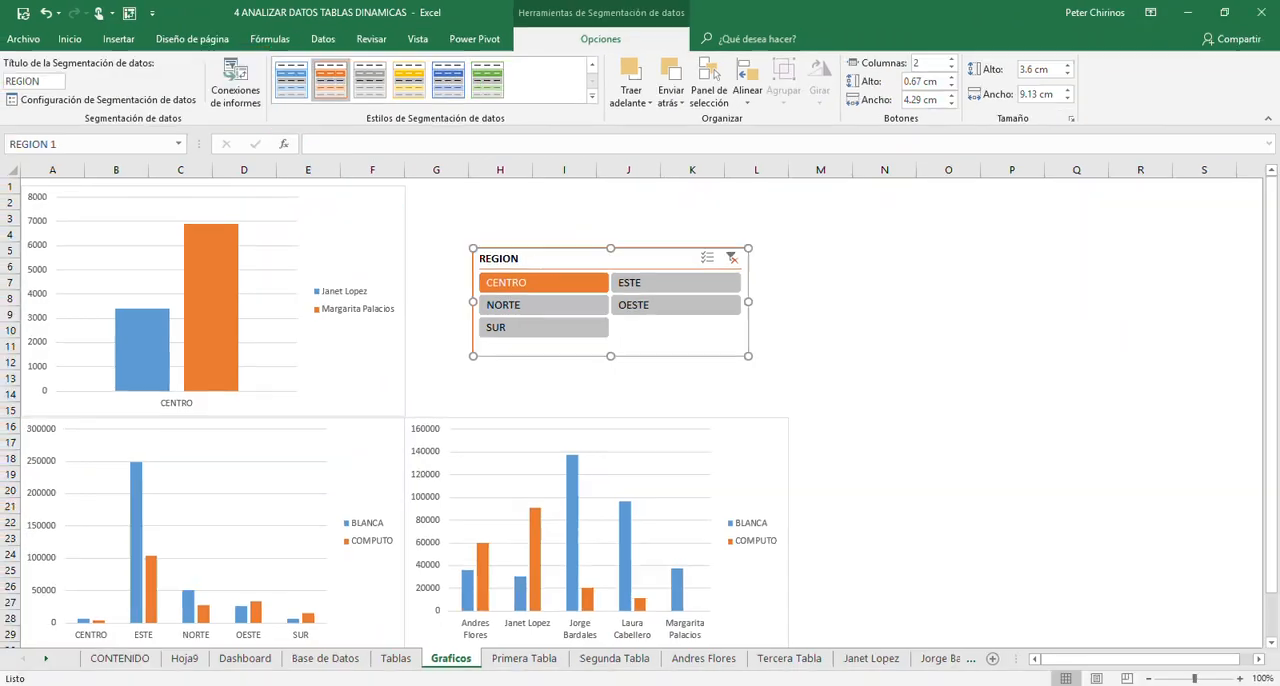
{"action": "left_click", "coordinate": [228, 92]}
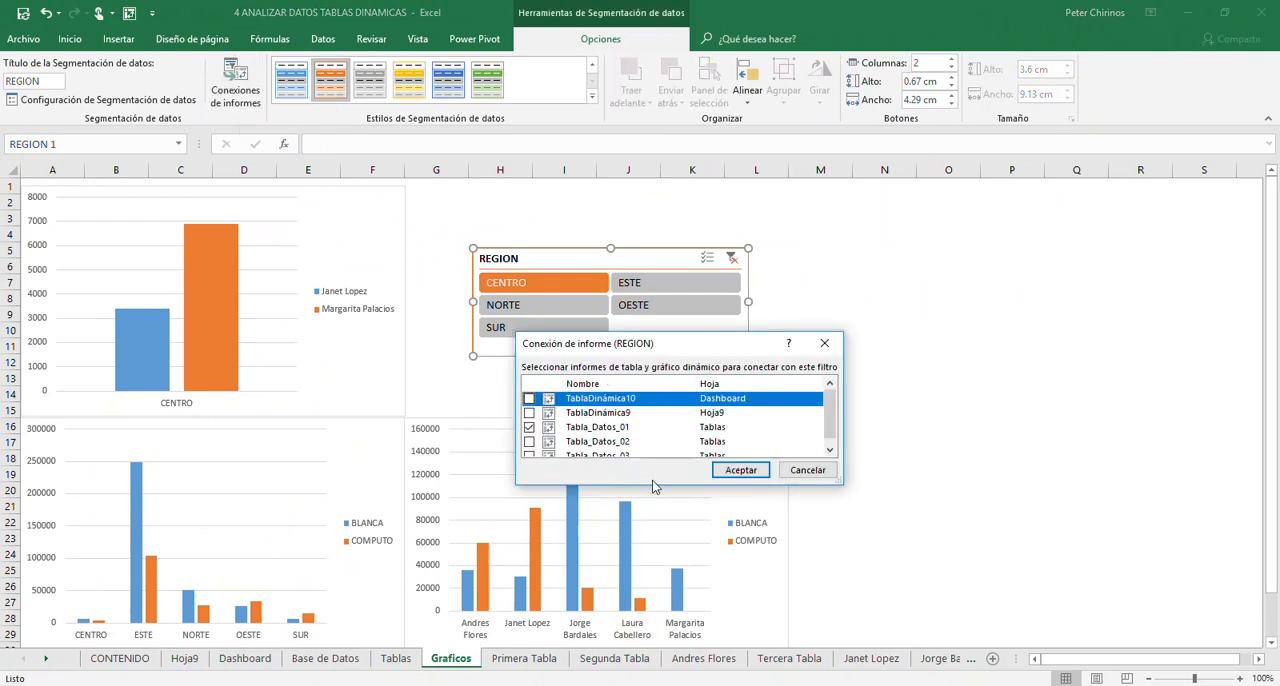
{"action": "left_click_drag", "start_coordinate": [652, 485], "coordinate": [652, 584]}
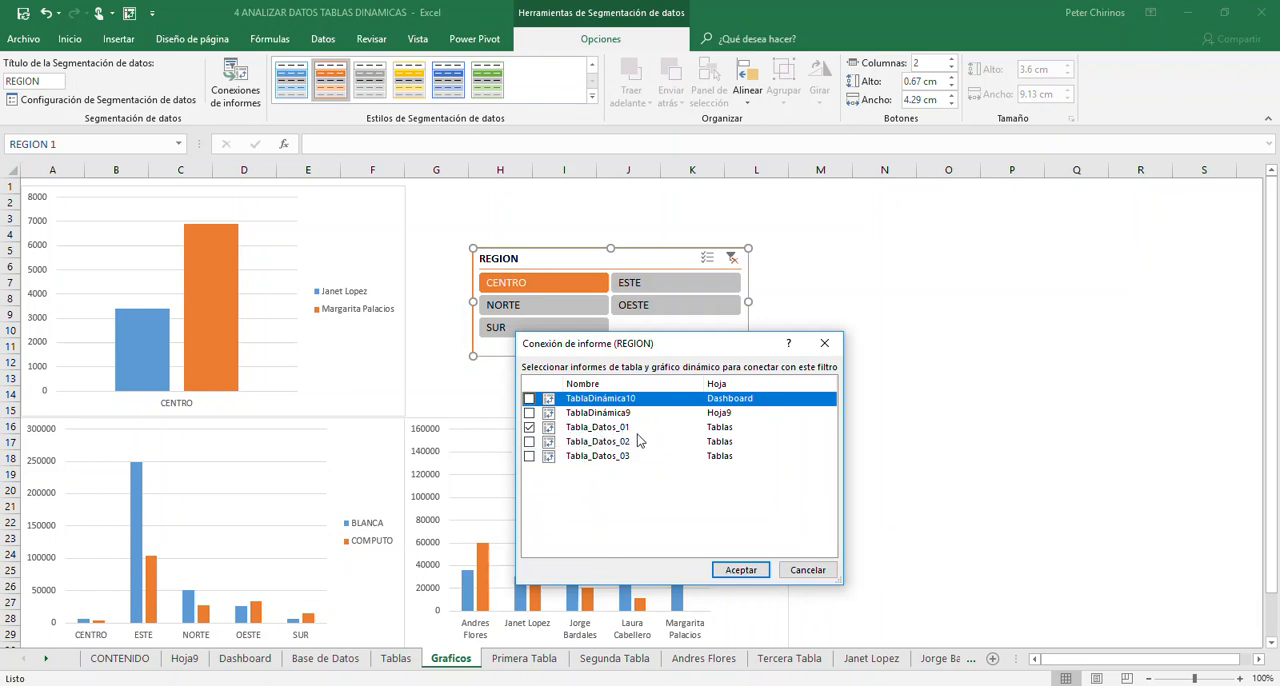
{"action": "left_click", "coordinate": [529, 441]}
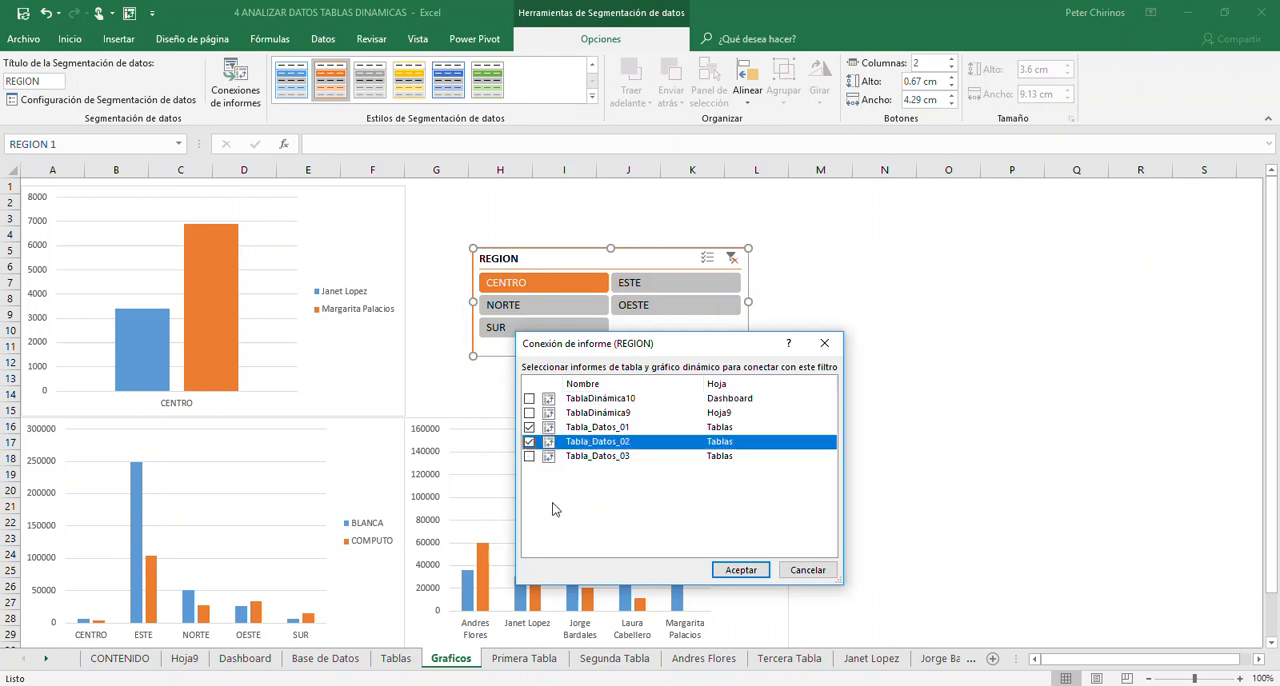
{"action": "left_click", "coordinate": [529, 456]}
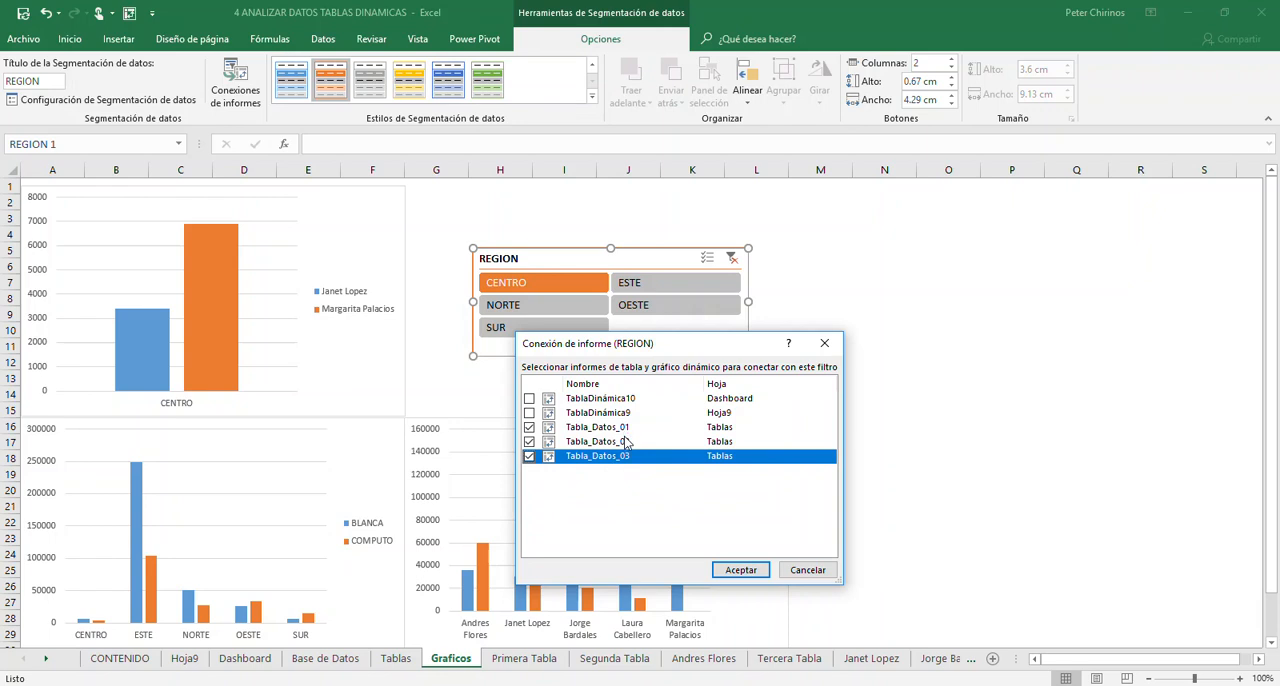
{"action": "left_click", "coordinate": [741, 569]}
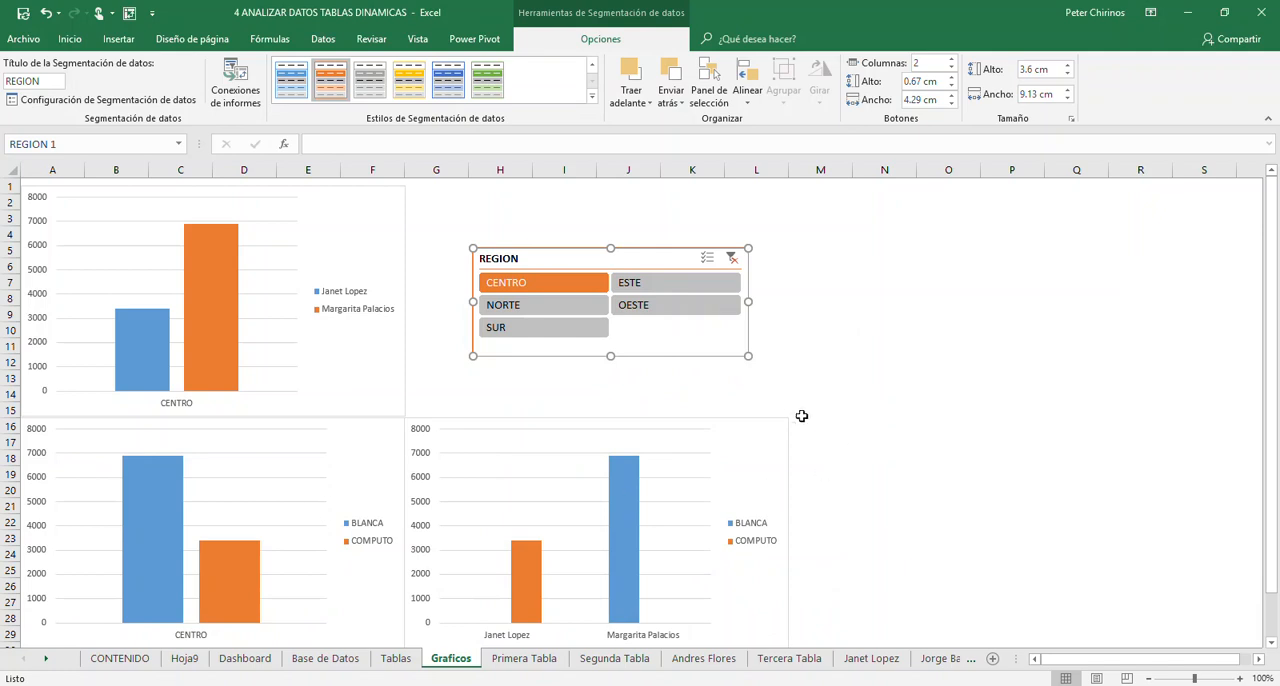
{"action": "left_click", "coordinate": [830, 363]}
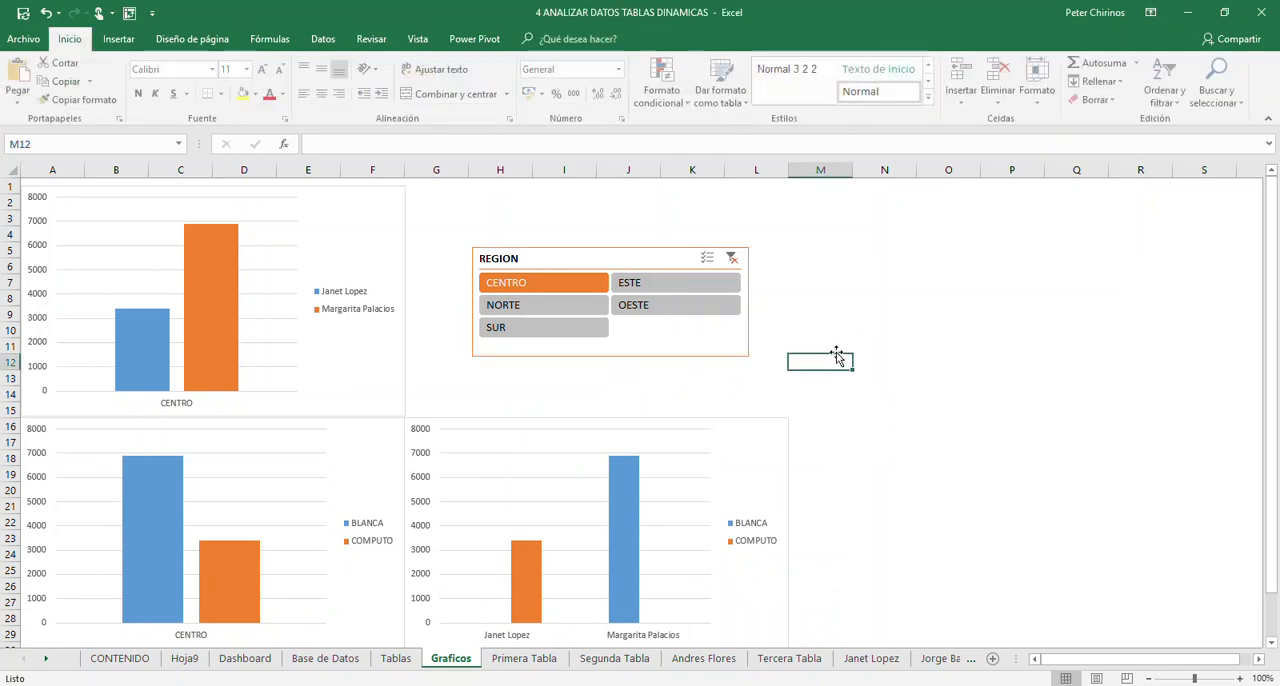
- Test the REGION slicer on the three charts with ESTE, NORTE, SUR, OESTE and CENTRO, and clear its filter
{"action": "left_click", "coordinate": [680, 283]}
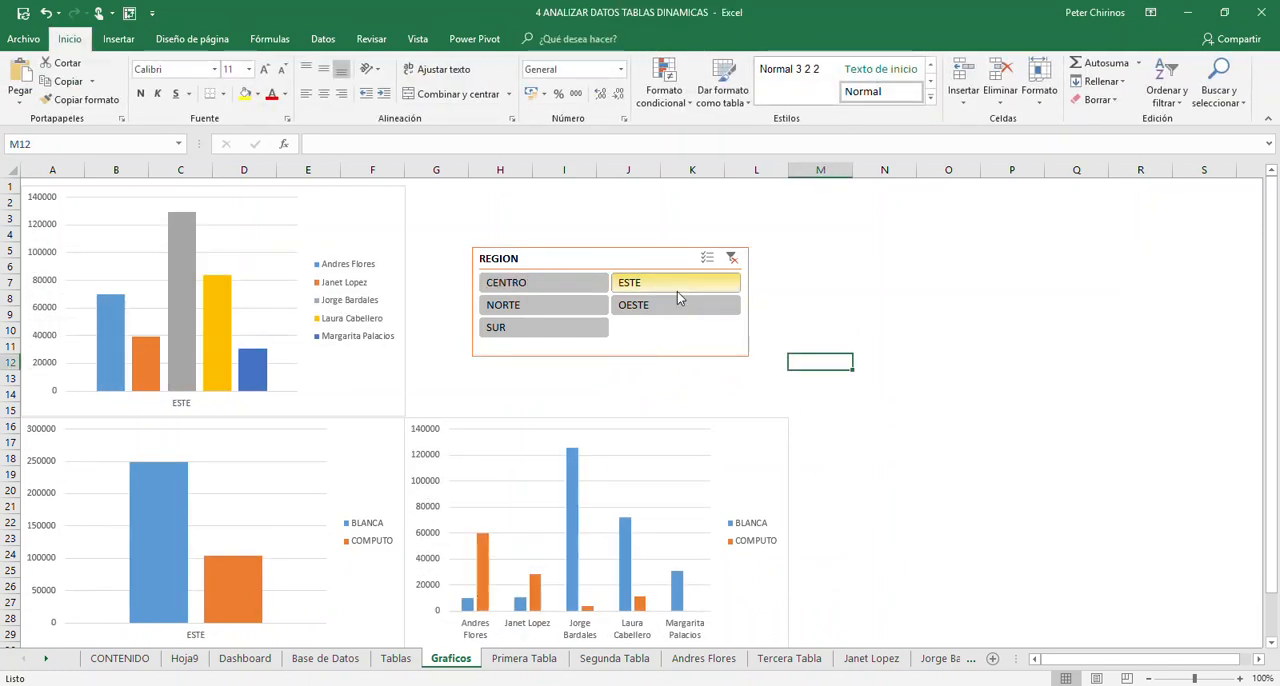
{"action": "left_click", "coordinate": [573, 304]}
{"action": "left_click", "coordinate": [557, 332]}
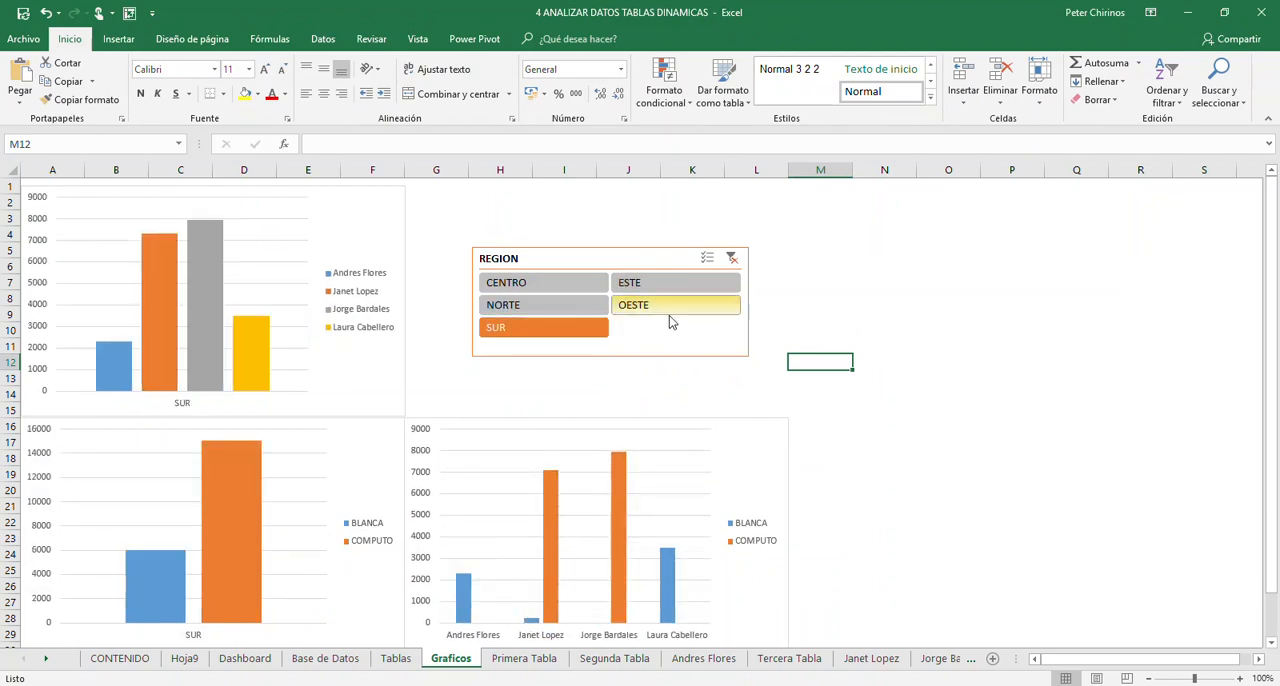
{"action": "left_click", "coordinate": [671, 317]}
{"action": "left_click", "coordinate": [564, 288]}
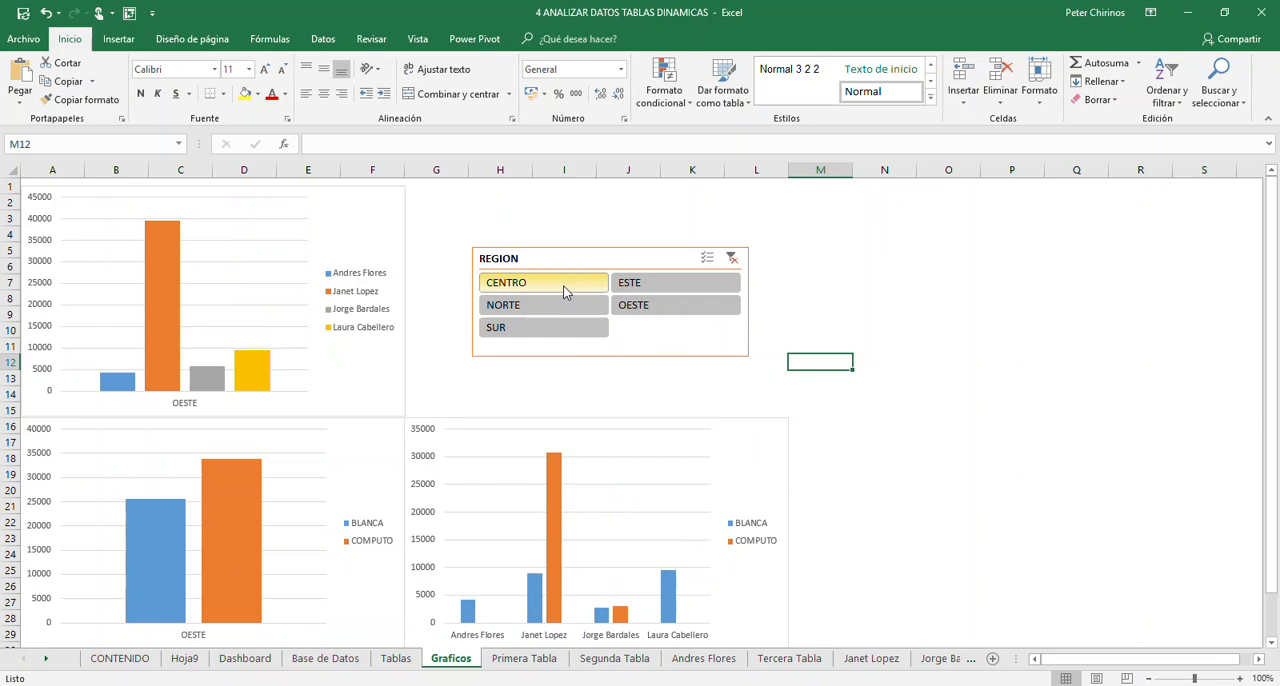
{"action": "left_click", "coordinate": [731, 260]}
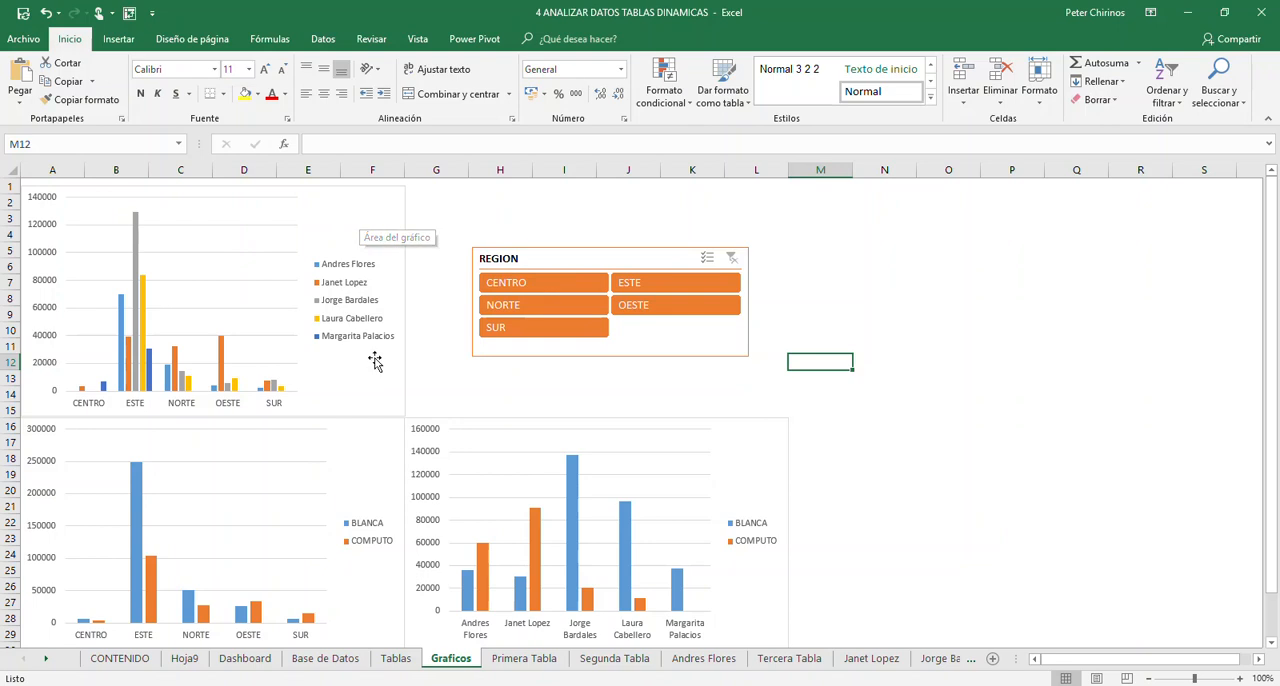
{"action": "left_click_drag", "start_coordinate": [619, 260], "coordinate": [623, 260]}
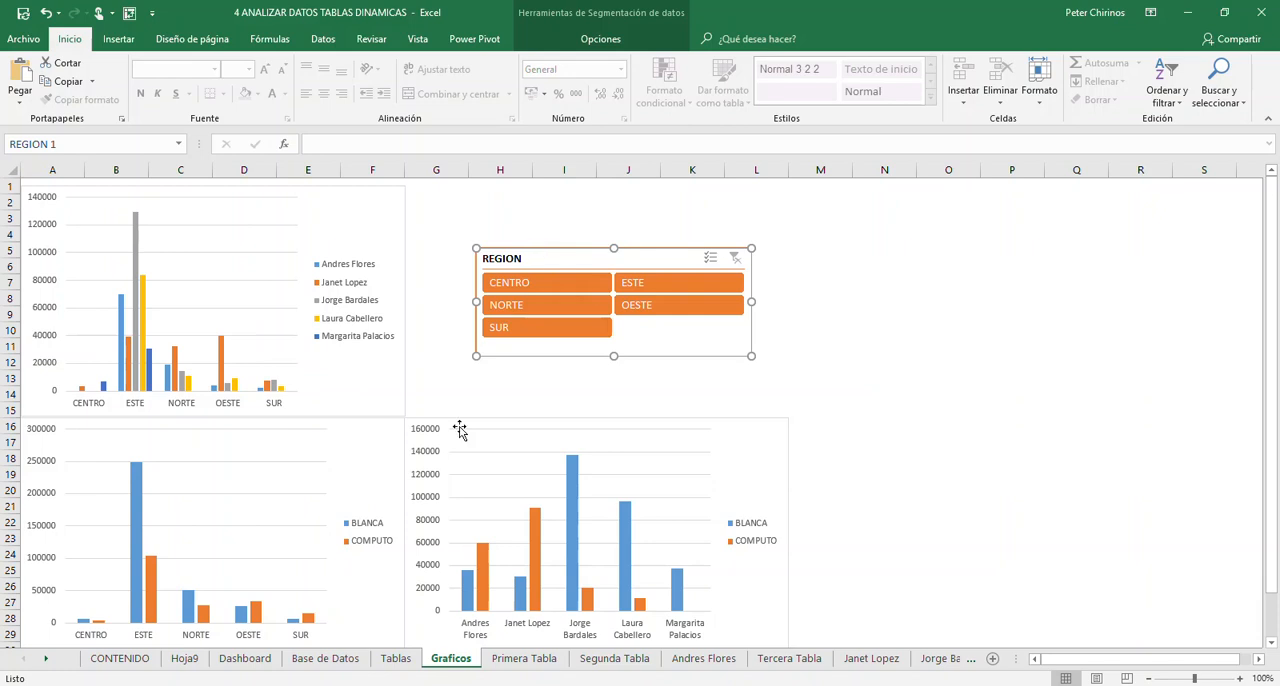
- Open the MAS INFORMACION sheet at the end of the workbook to view the contact information
{"action": "double_click", "coordinate": [47, 661]}
{"action": "double_click", "coordinate": [47, 661]}
{"action": "double_click", "coordinate": [47, 661]}
{"action": "double_click", "coordinate": [47, 661]}
{"action": "double_click", "coordinate": [47, 661]}
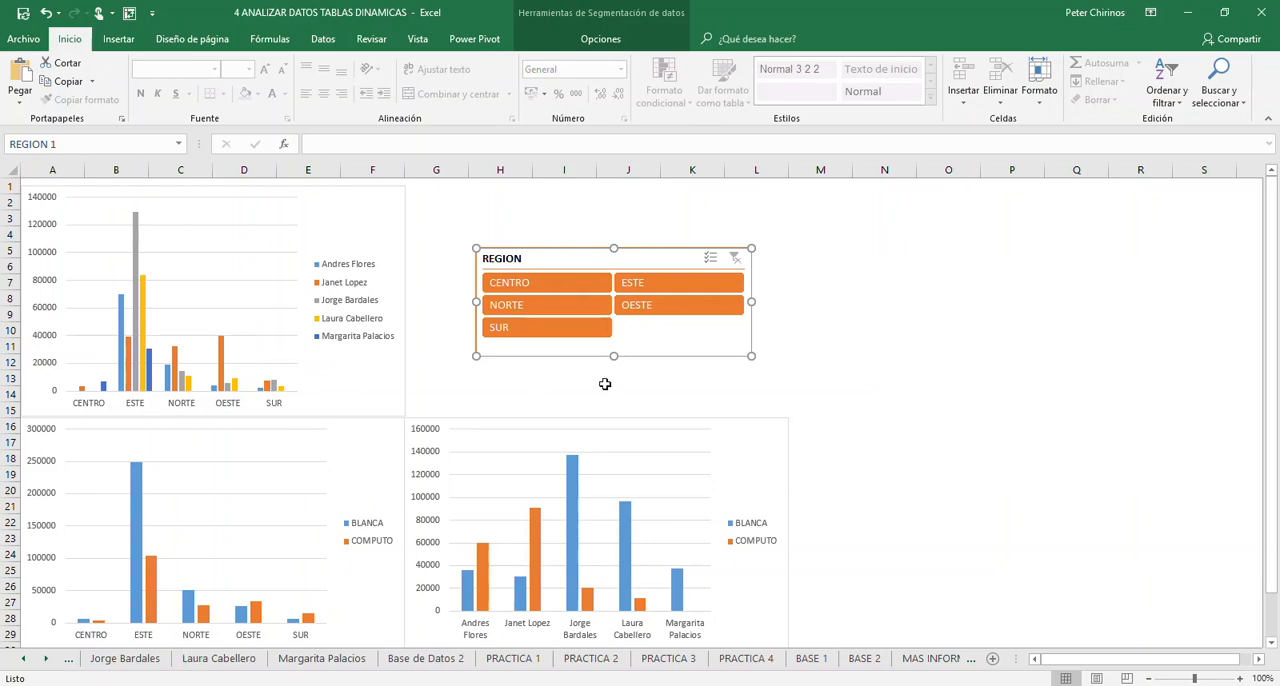
{"action": "left_click", "coordinate": [934, 662]}
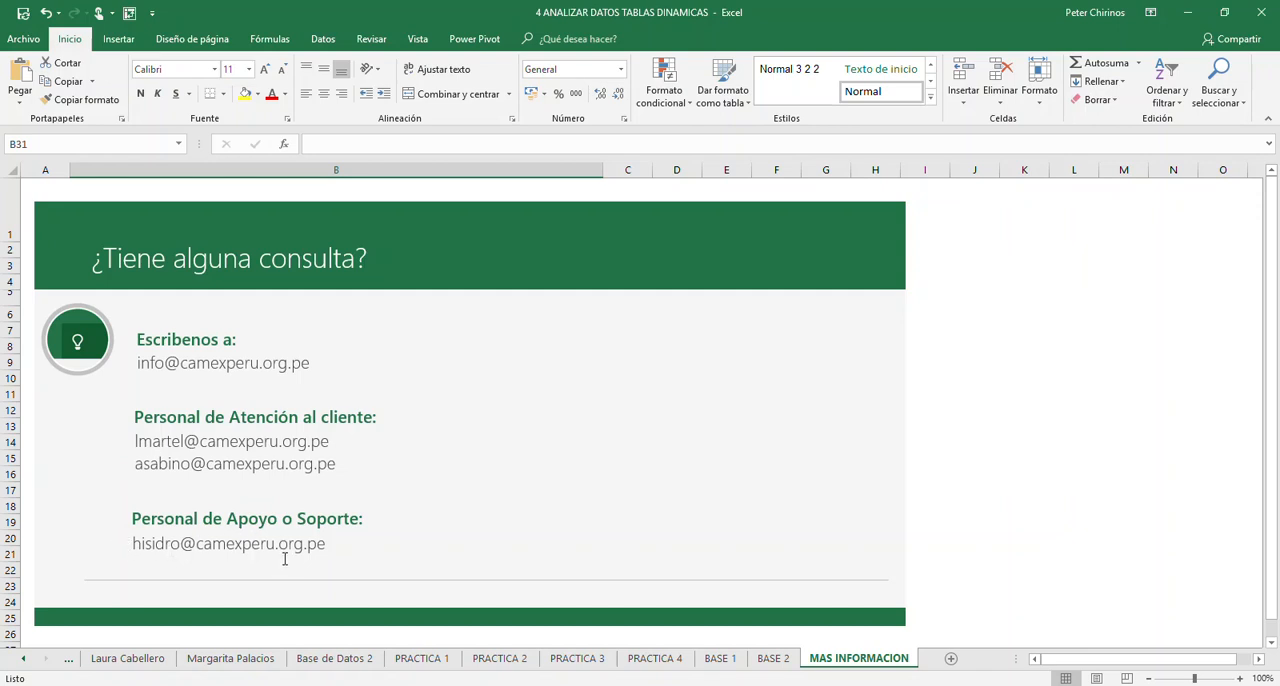
- Open the CONTENIDO sheet at the start of the workbook to view the instructor's details
{"action": "left_click", "coordinate": [24, 662]}
{"action": "left_click", "coordinate": [24, 662]}
{"action": "left_click", "coordinate": [24, 662]}
{"action": "left_click", "coordinate": [24, 662]}
{"action": "left_click", "coordinate": [24, 662]}
{"action": "left_click", "coordinate": [24, 662]}
{"action": "left_click", "coordinate": [24, 662]}
{"action": "left_click", "coordinate": [24, 662]}
{"action": "left_click", "coordinate": [24, 662]}
{"action": "left_click", "coordinate": [24, 662]}
{"action": "left_click", "coordinate": [24, 662]}
{"action": "left_click", "coordinate": [24, 662]}
{"action": "left_click", "coordinate": [24, 662]}
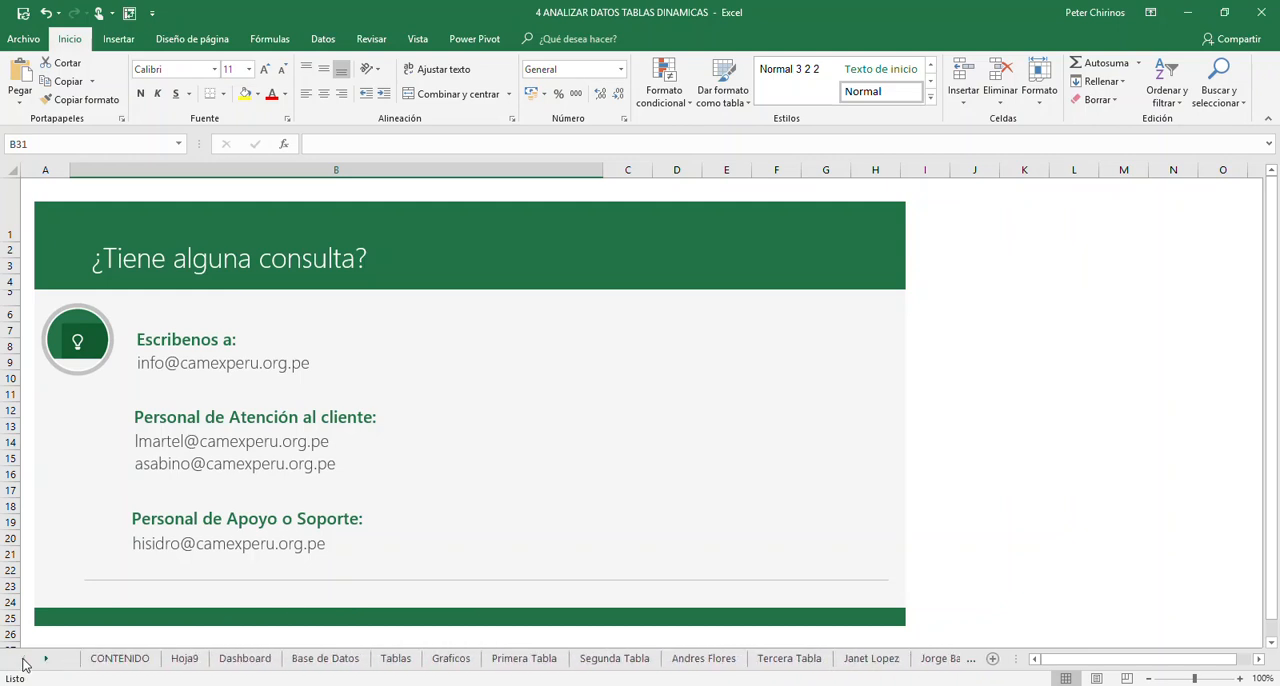
{"action": "left_click", "coordinate": [136, 670]}
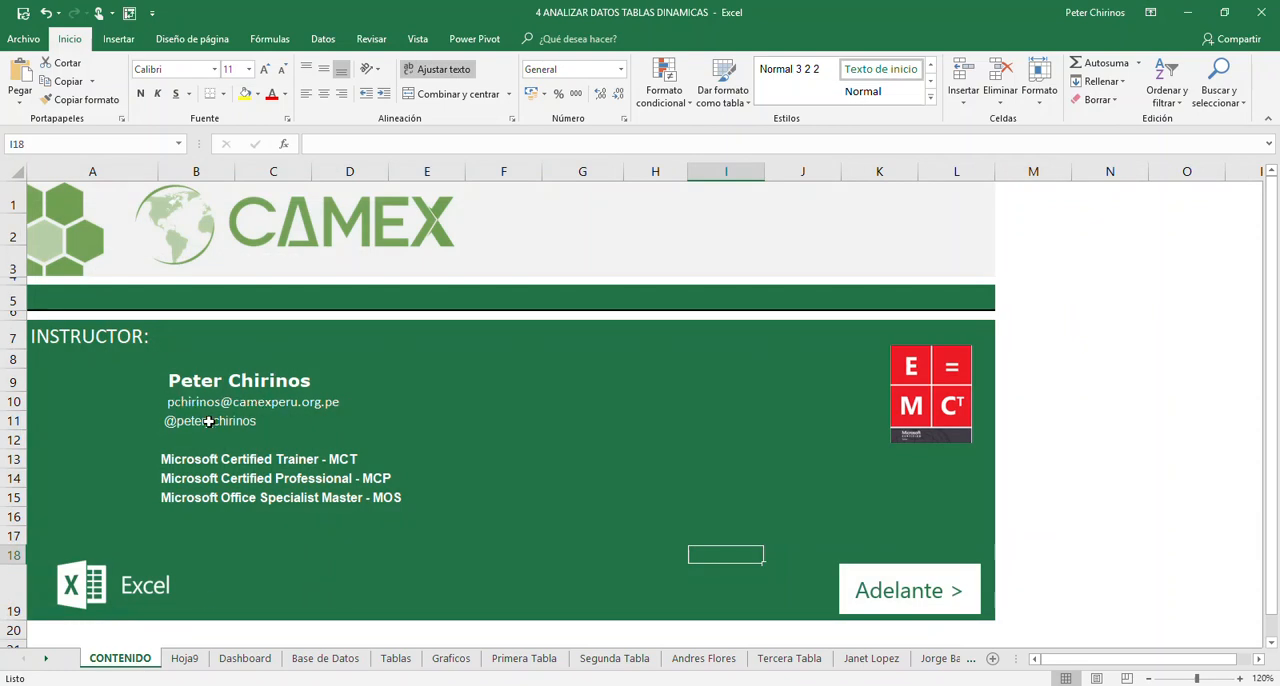
- Examine the exercises on the PRACTICA 1, PRACTICA 2, PRACTICA 3 and PRACTICA 4 sheets
{"action": "left_click", "coordinate": [45, 659]}
{"action": "left_click", "coordinate": [45, 659]}
{"action": "left_click", "coordinate": [45, 659]}
{"action": "left_click", "coordinate": [45, 659]}
{"action": "left_click", "coordinate": [45, 659]}
{"action": "left_click", "coordinate": [45, 659]}
{"action": "left_click", "coordinate": [45, 659]}
{"action": "left_click", "coordinate": [45, 659]}
{"action": "left_click", "coordinate": [45, 659]}
{"action": "left_click", "coordinate": [45, 659]}
{"action": "left_click", "coordinate": [45, 659]}
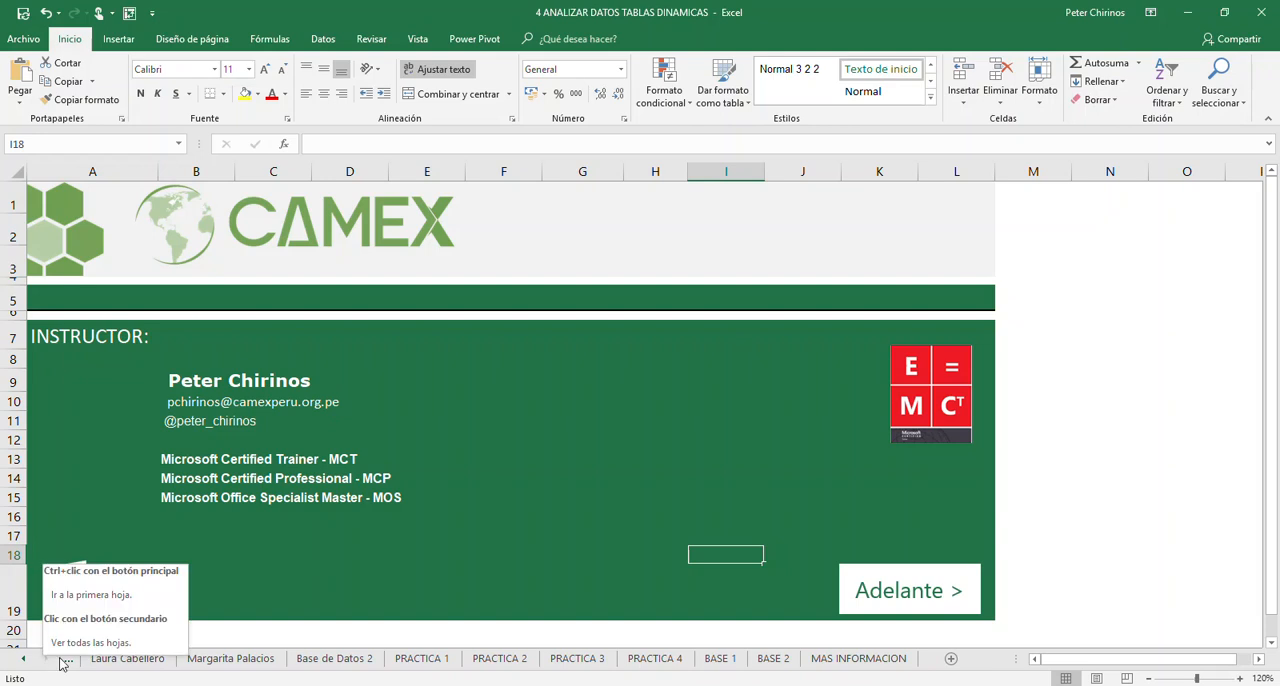
{"action": "left_click", "coordinate": [430, 661]}
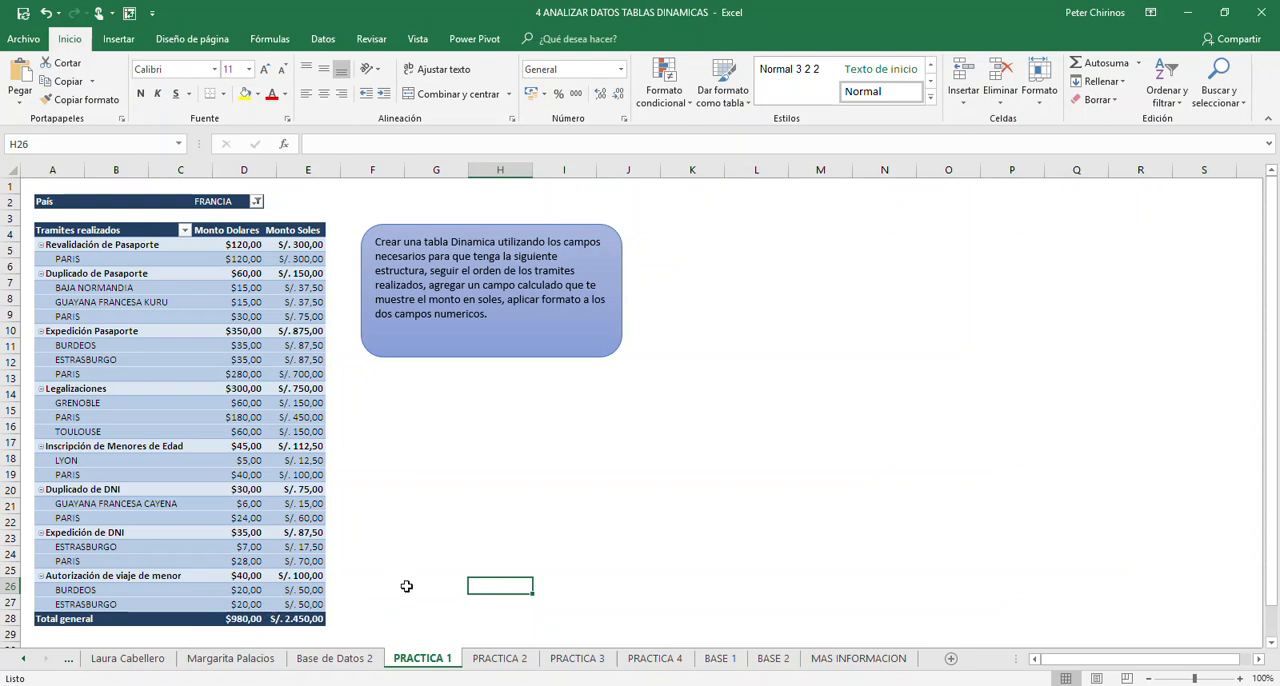
{"action": "left_click", "coordinate": [508, 661]}
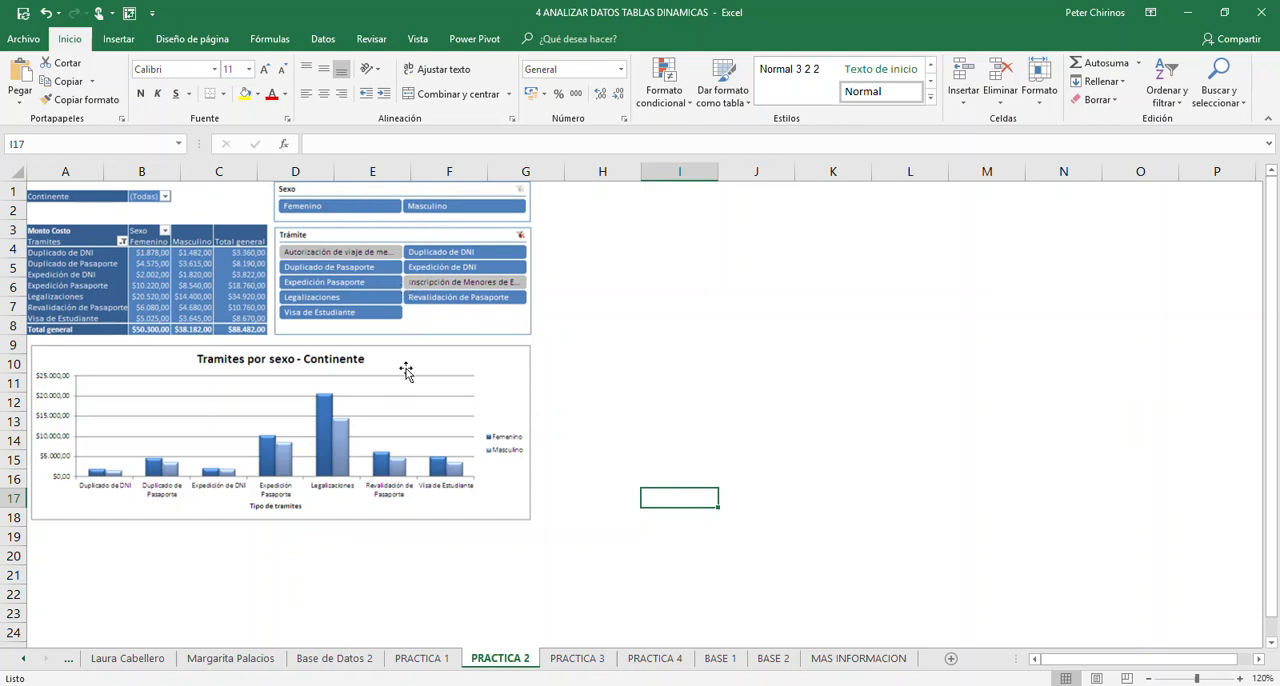
{"action": "left_click", "coordinate": [582, 659]}
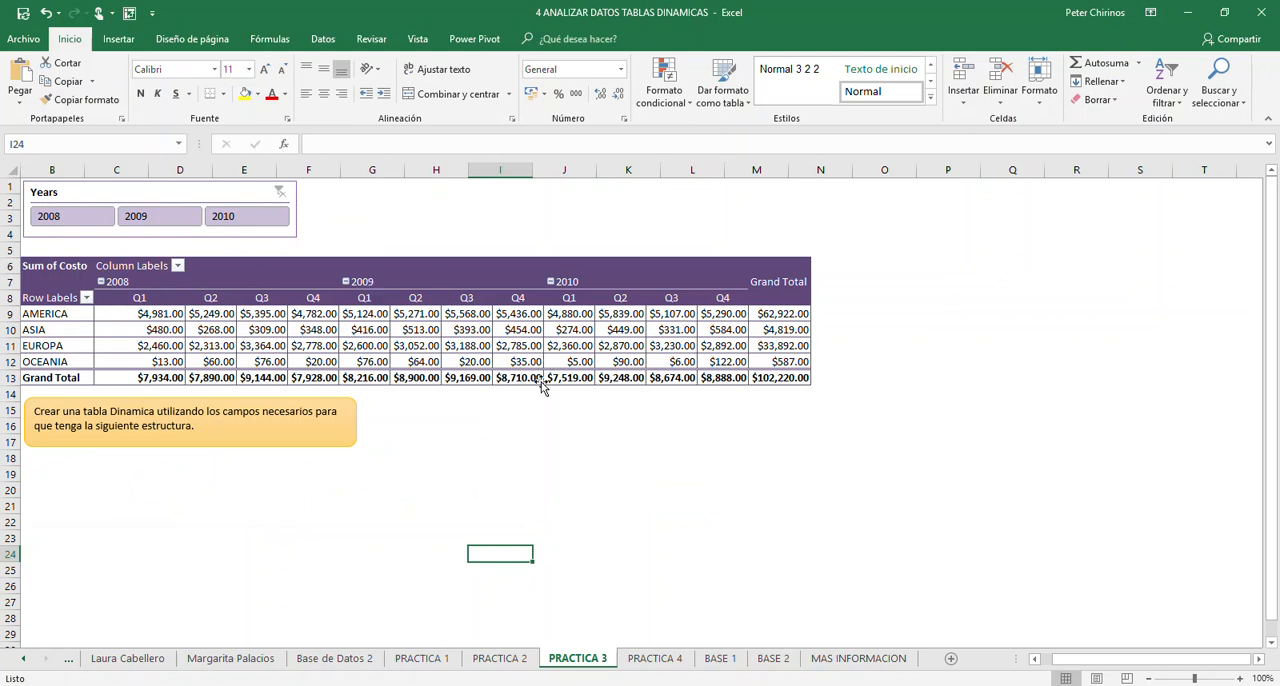
{"action": "left_click", "coordinate": [666, 661]}
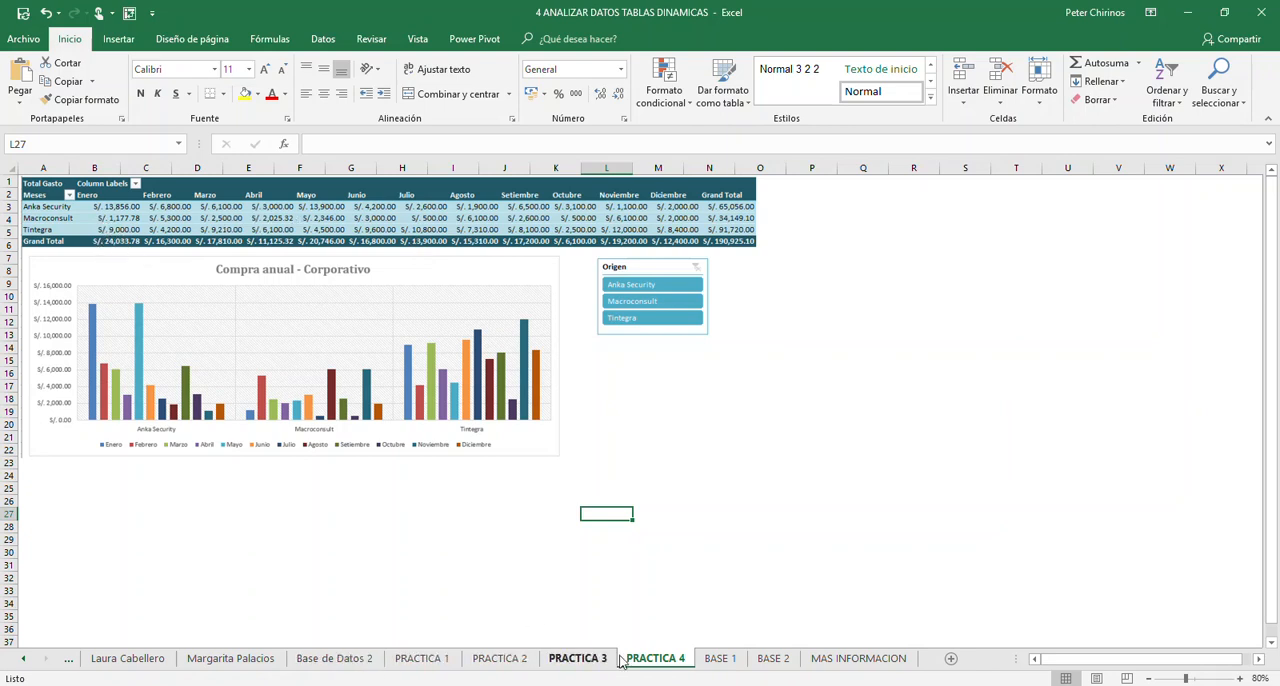
- Compare the practice sheets with their source data: PRACTICA 1 to 3 with BASE 1, and PRACTICA 4 with BASE 2
{"action": "left_click", "coordinate": [440, 668]}
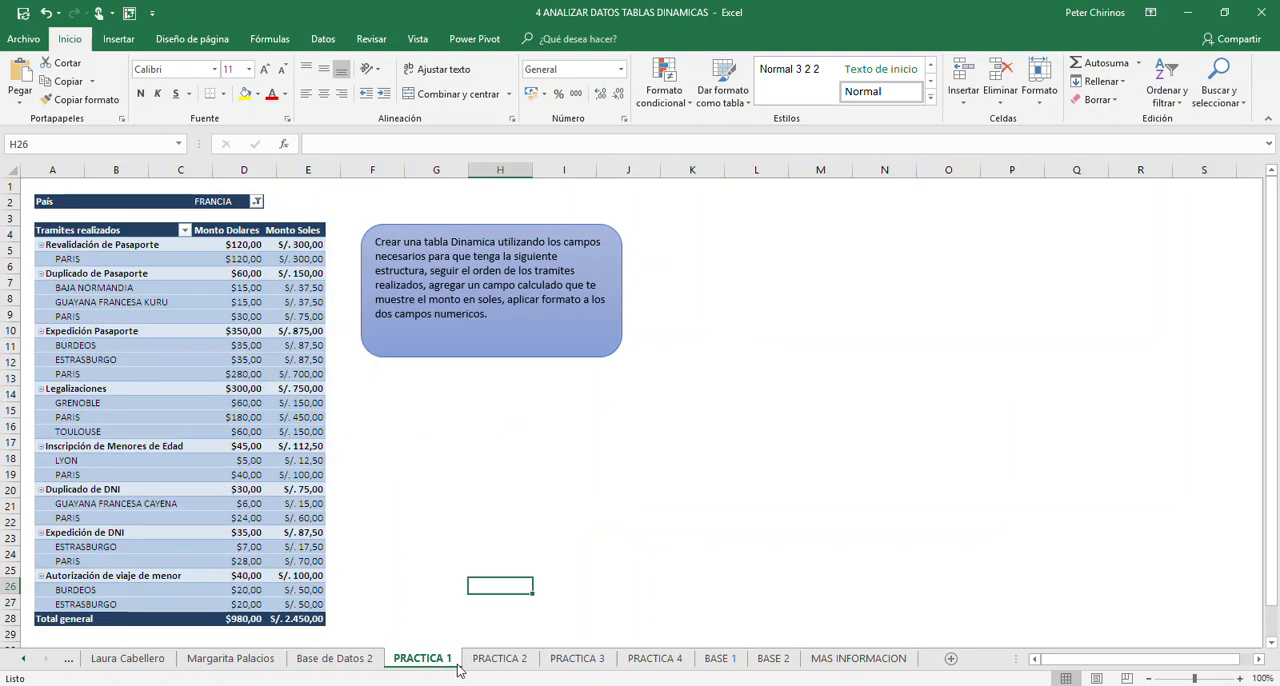
{"action": "left_click", "coordinate": [726, 667]}
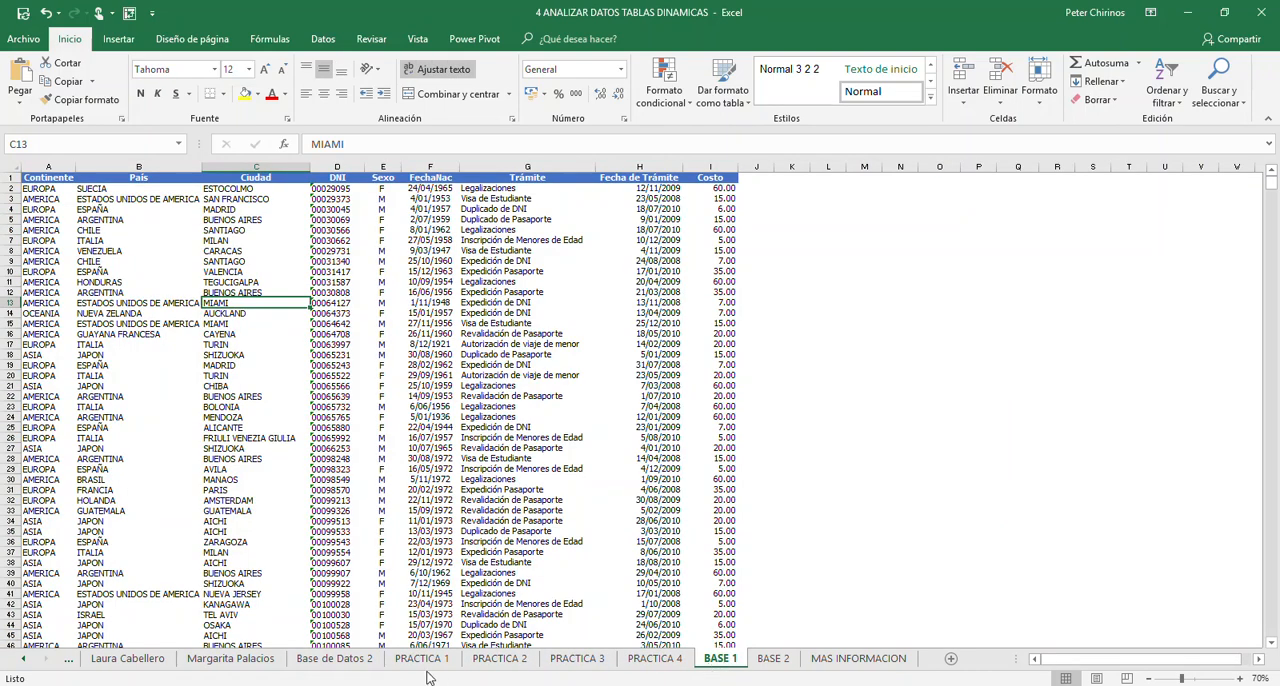
{"action": "left_click", "coordinate": [498, 665]}
{"action": "left_click", "coordinate": [720, 664]}
{"action": "left_click", "coordinate": [584, 664]}
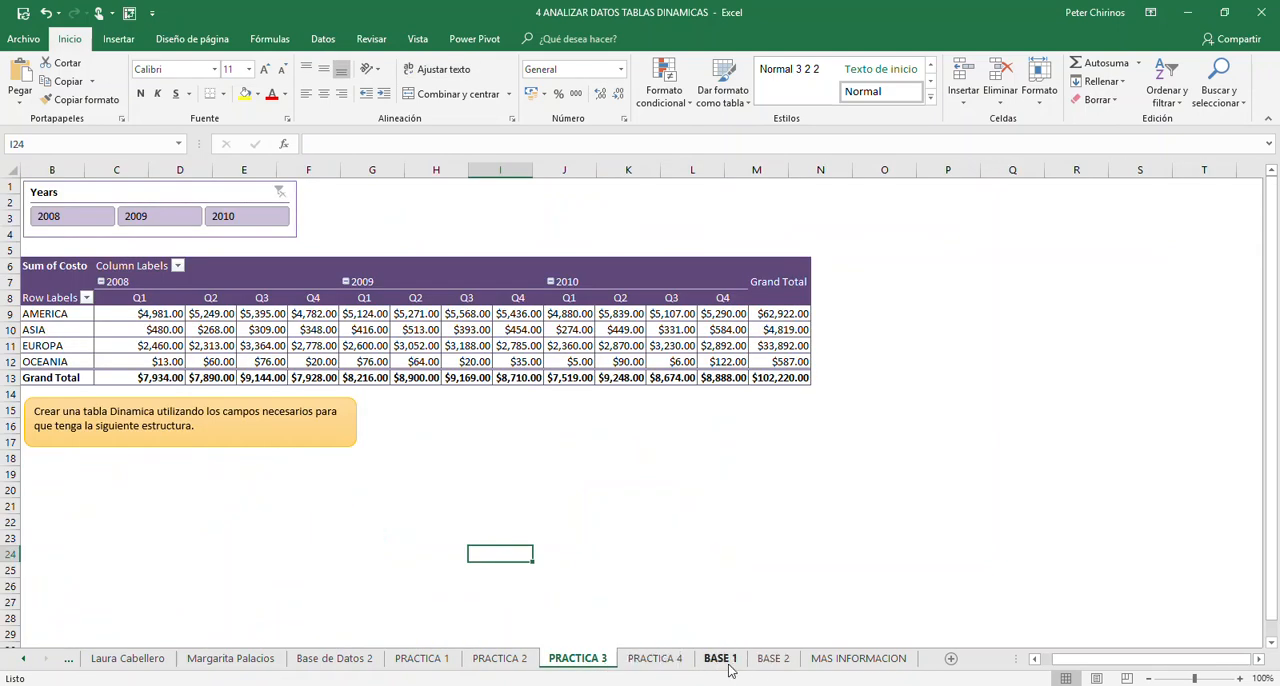
{"action": "left_click", "coordinate": [665, 668]}
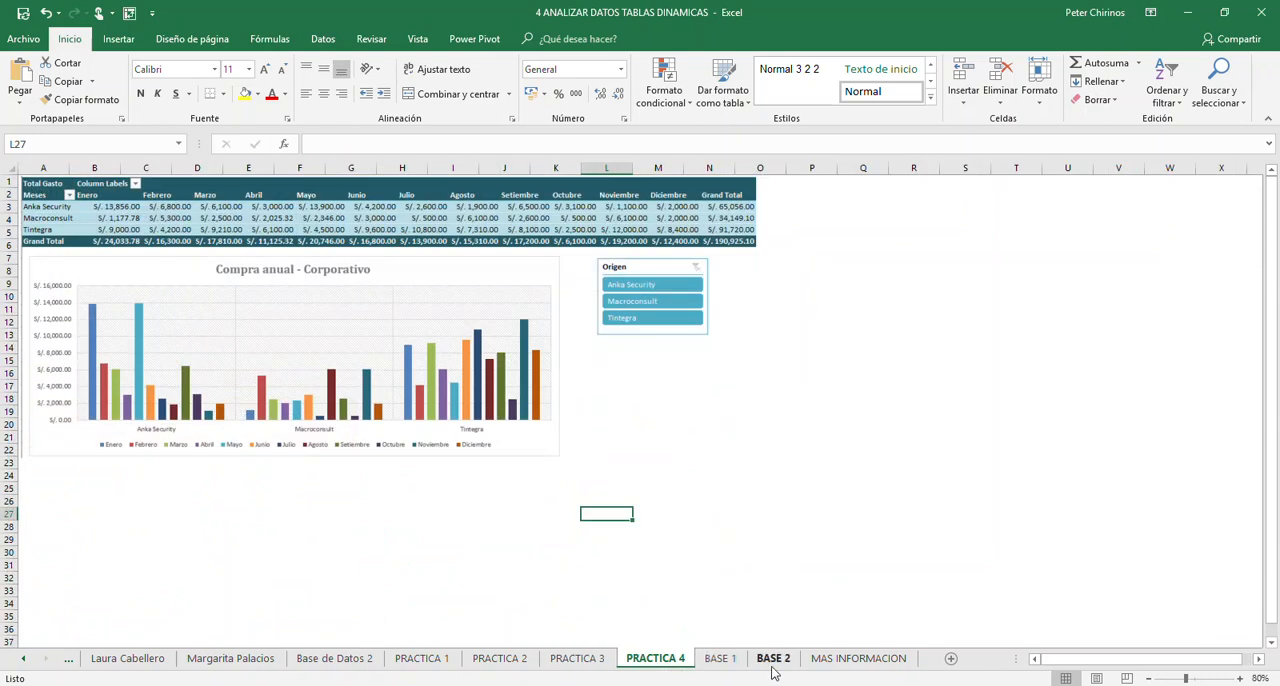
{"action": "left_click", "coordinate": [773, 660]}
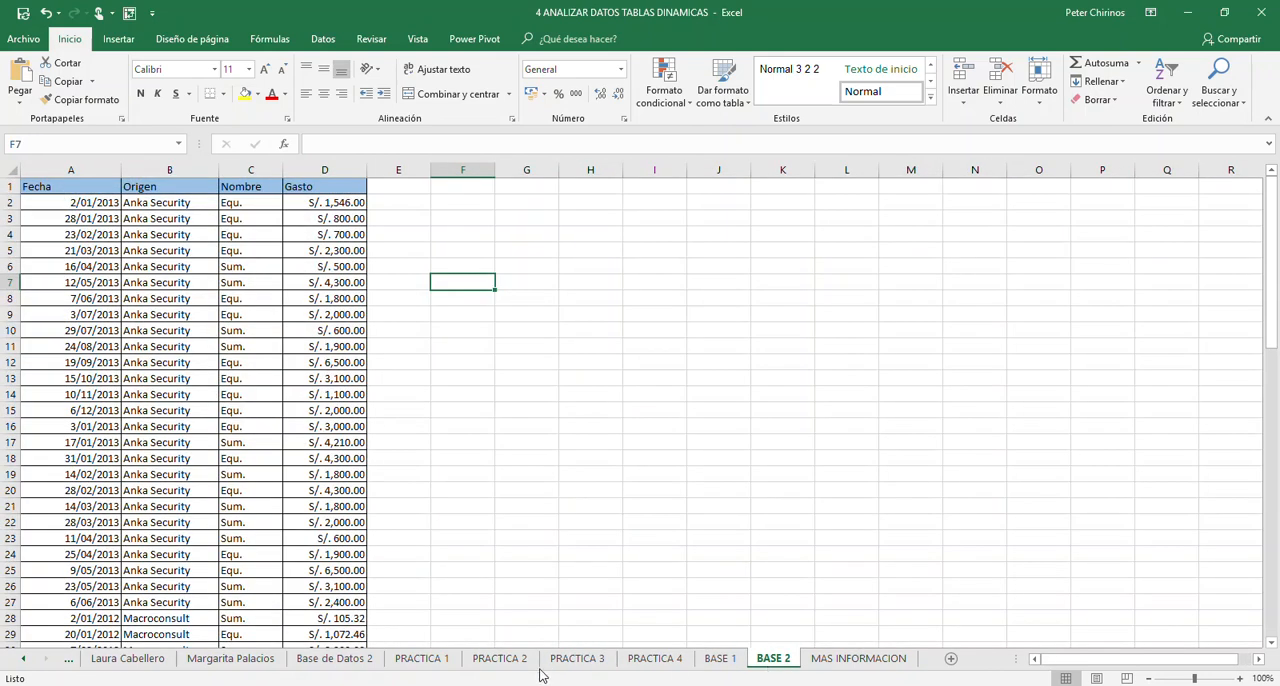
- Look through the practice sheets and BASE 1 once more, and view the data on the Base de Datos 2 sheet
{"action": "left_click", "coordinate": [510, 662]}
{"action": "left_click", "coordinate": [428, 664]}
{"action": "left_click", "coordinate": [340, 662]}
{"action": "left_click", "coordinate": [499, 661]}
{"action": "left_click", "coordinate": [577, 661]}
{"action": "left_click", "coordinate": [655, 661]}
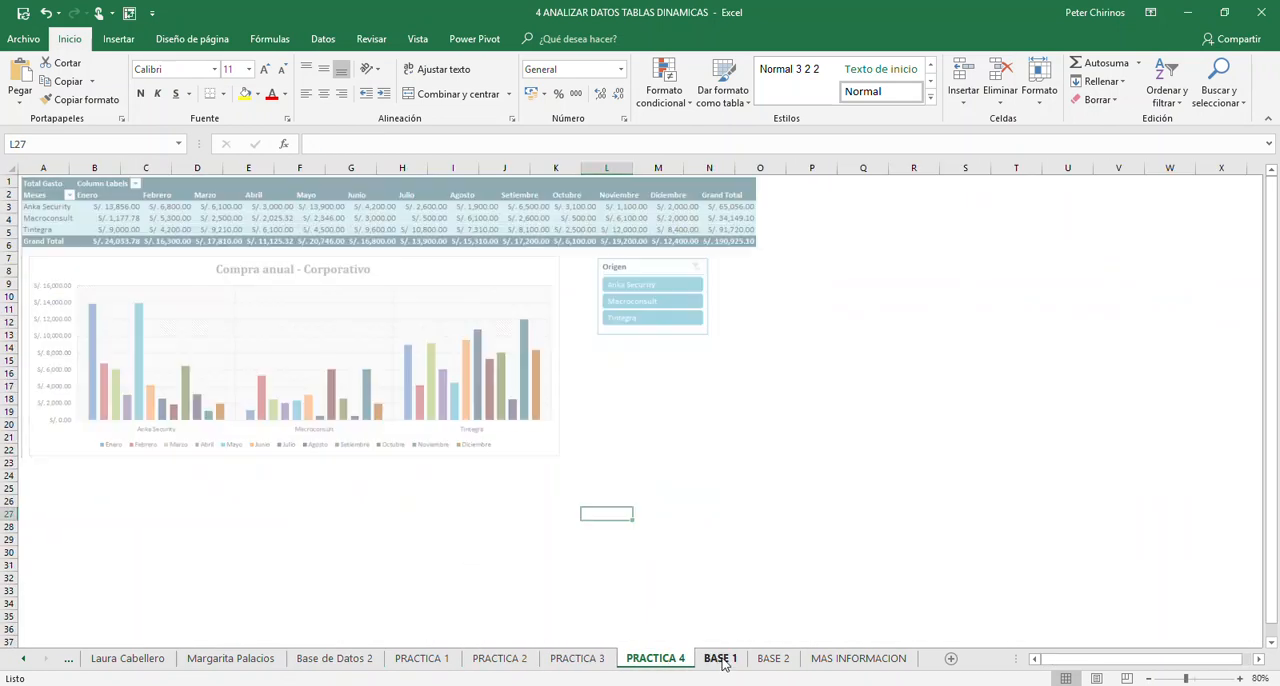
{"action": "left_click", "coordinate": [721, 660]}
{"action": "left_click", "coordinate": [422, 660]}
{"action": "left_click", "coordinate": [334, 660]}
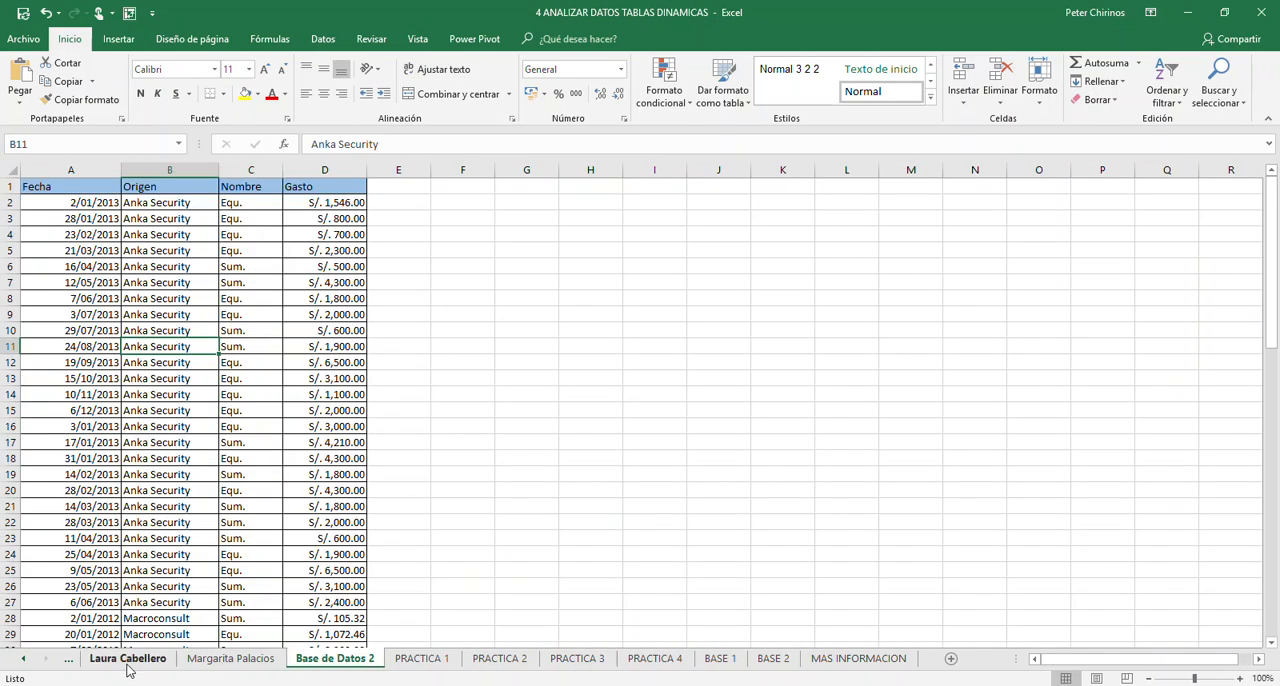
{"action": "left_click", "coordinate": [21, 660]}
{"action": "left_click", "coordinate": [21, 660]}
{"action": "left_click", "coordinate": [21, 660]}
{"action": "left_click", "coordinate": [21, 660]}
{"action": "left_click", "coordinate": [21, 660]}
{"action": "left_click", "coordinate": [21, 660]}
{"action": "left_click", "coordinate": [21, 660]}
{"action": "left_click", "coordinate": [20, 664]}
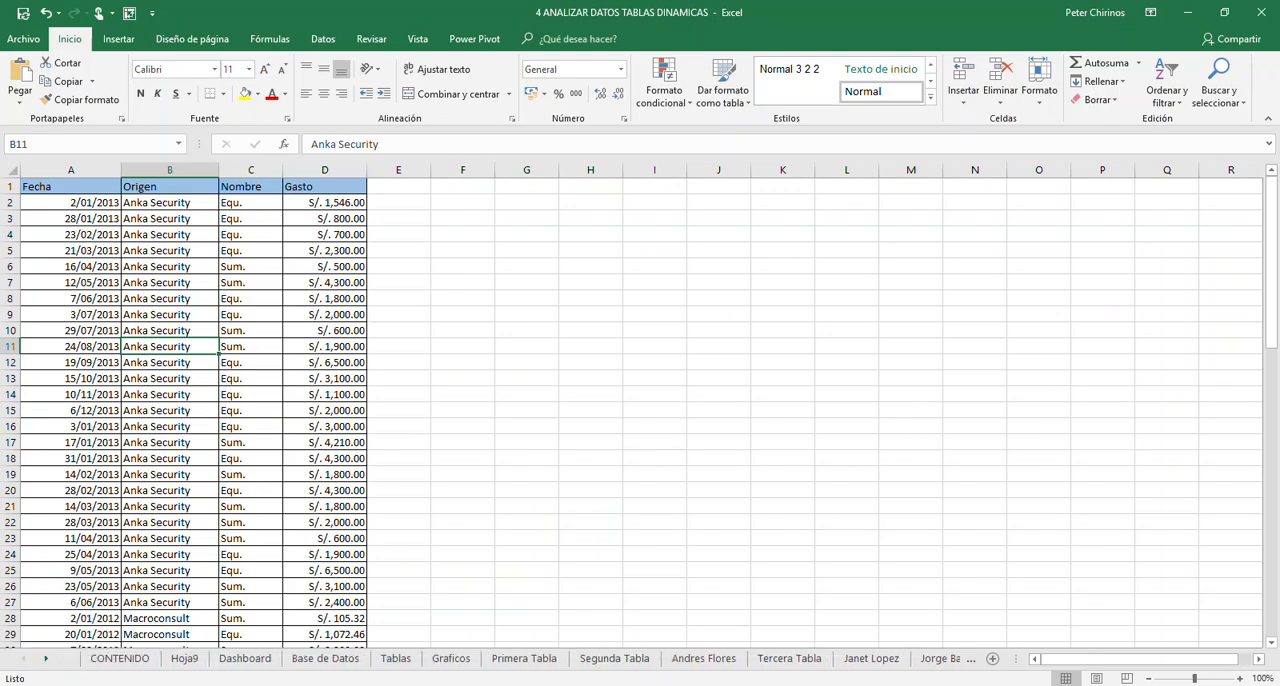